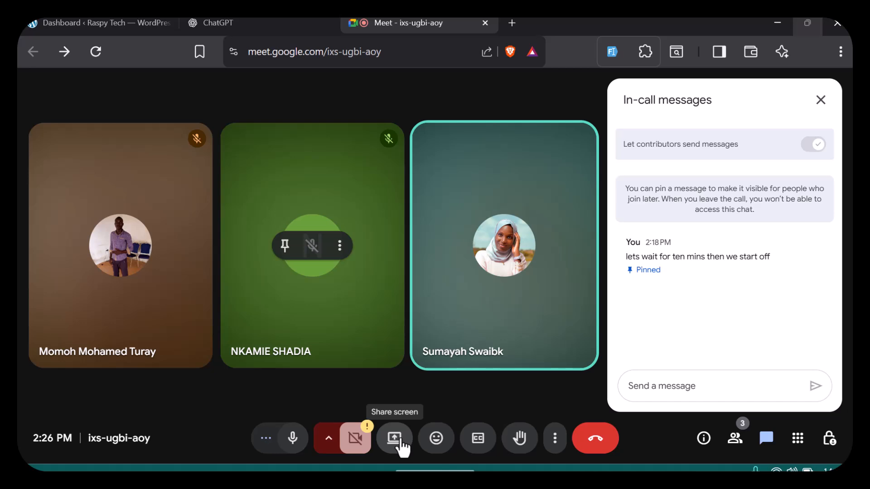
Share the entire screen with the participants of the Google Meet call.
click(394, 444)
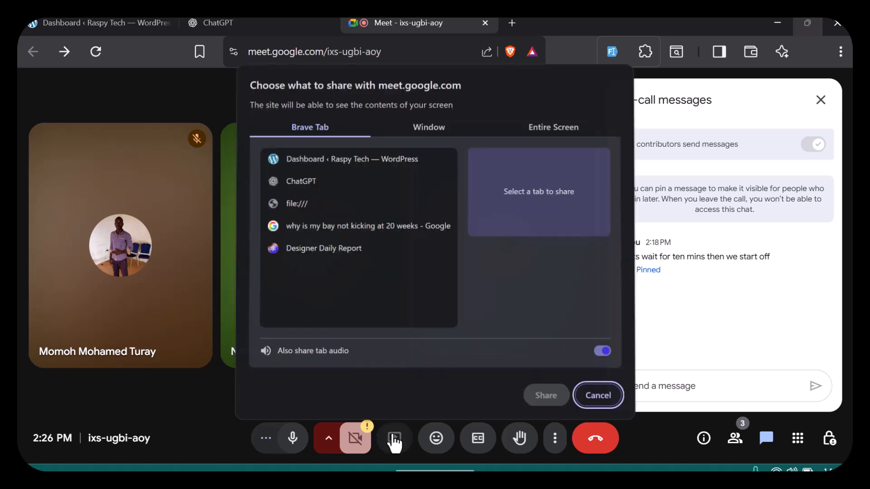
click(537, 132)
click(348, 187)
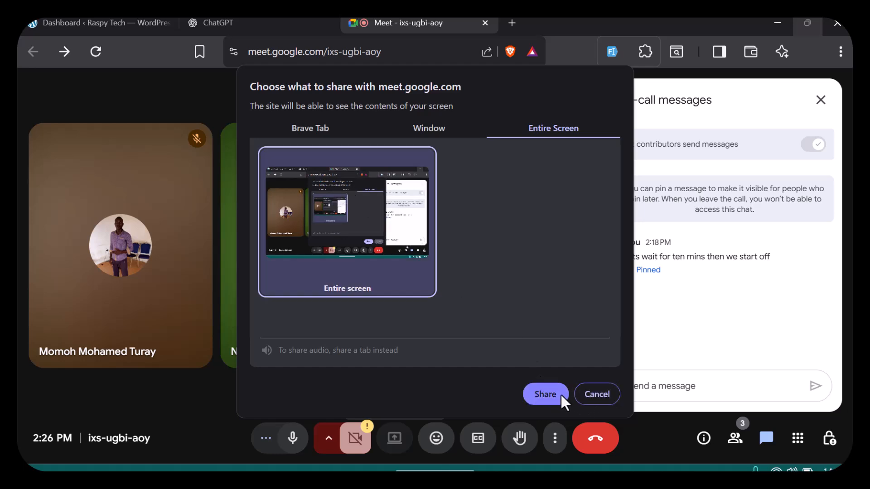
click(546, 394)
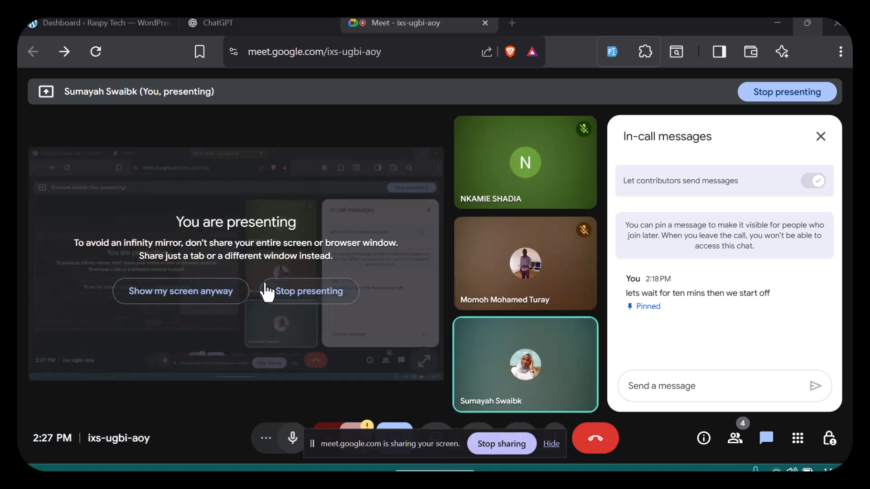
Switch to the Raspy Tech WordPress dashboard and look over its widgets and activity, checking the Meet call in between.
click(115, 25)
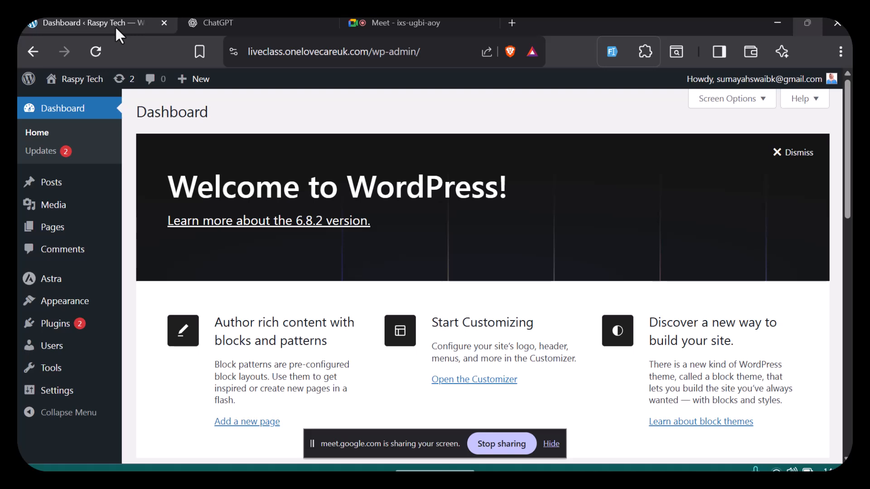
scroll(210, 349, down, 10)
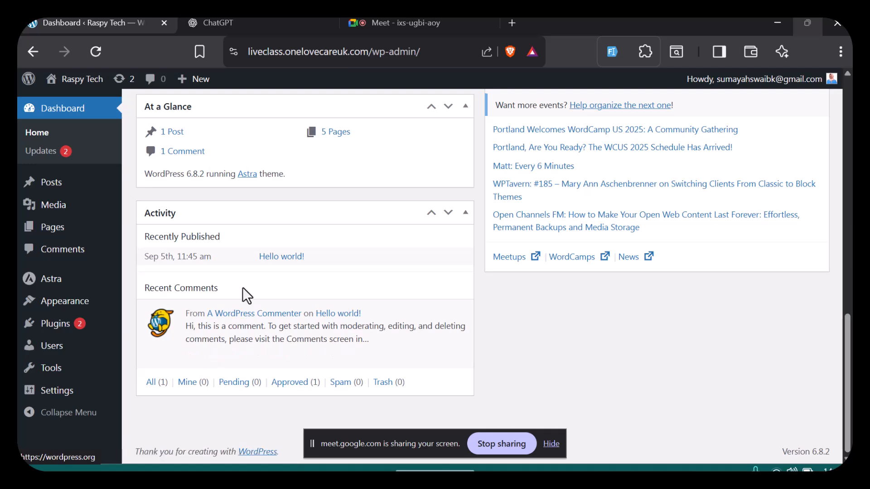
scroll(243, 290, up, 7)
scroll(242, 295, up, 5)
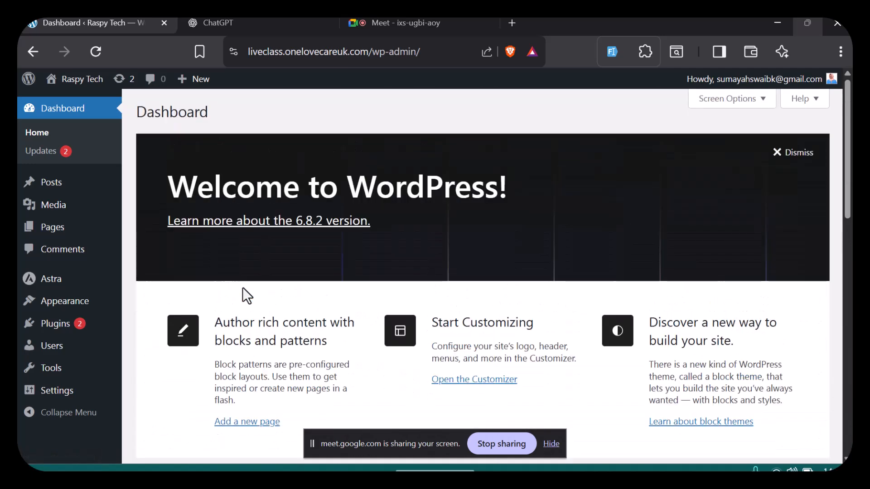
click(410, 21)
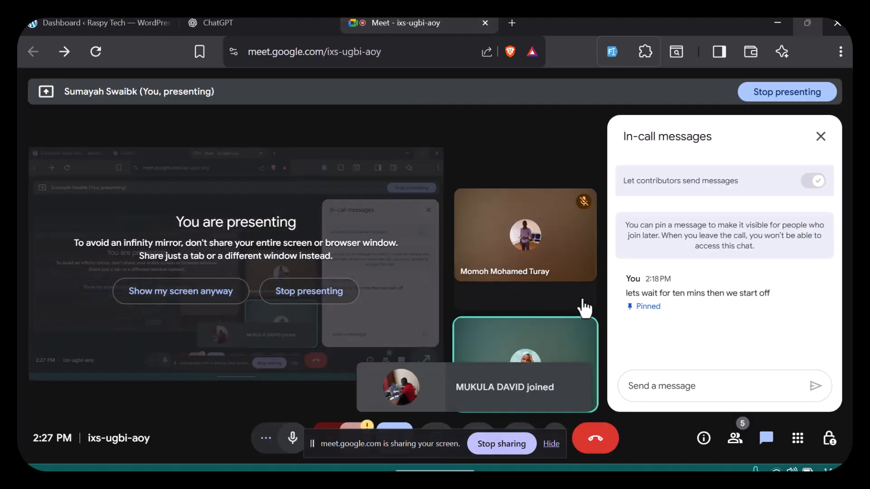
click(115, 22)
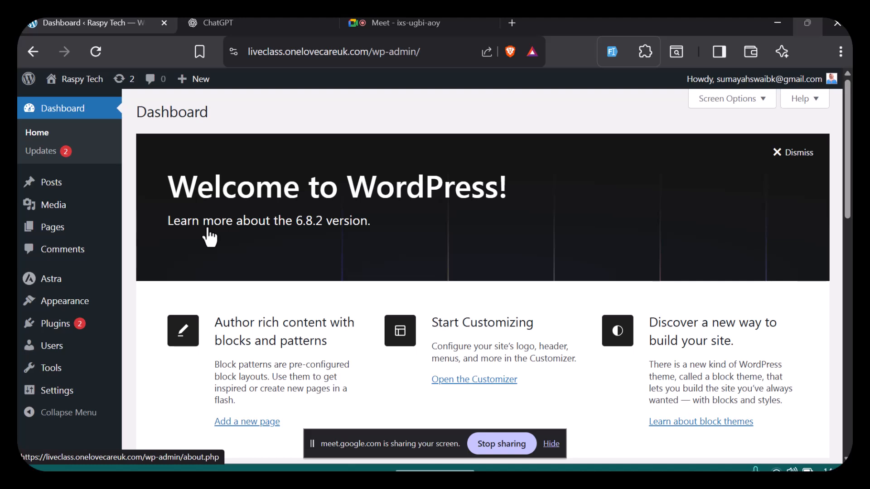
Open the live Raspy Tech site in a new browser tab placed ahead of the dashboard tab.
mouse_move(64, 80)
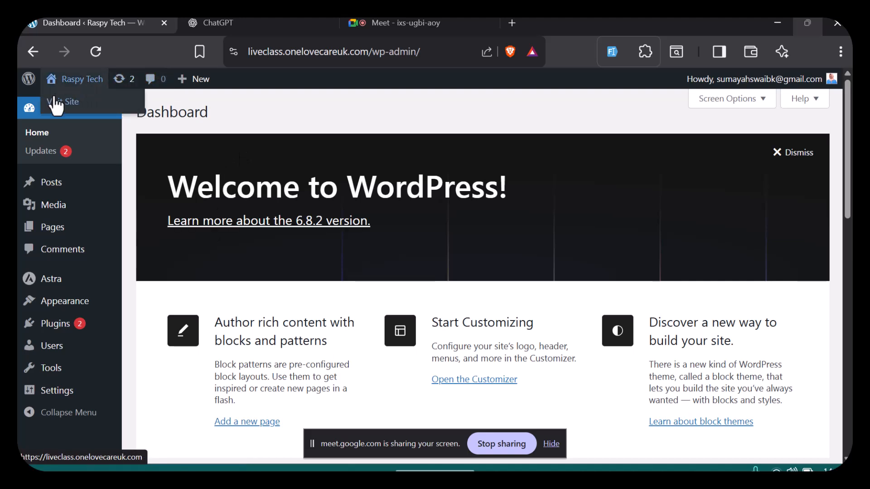
right_click(56, 104)
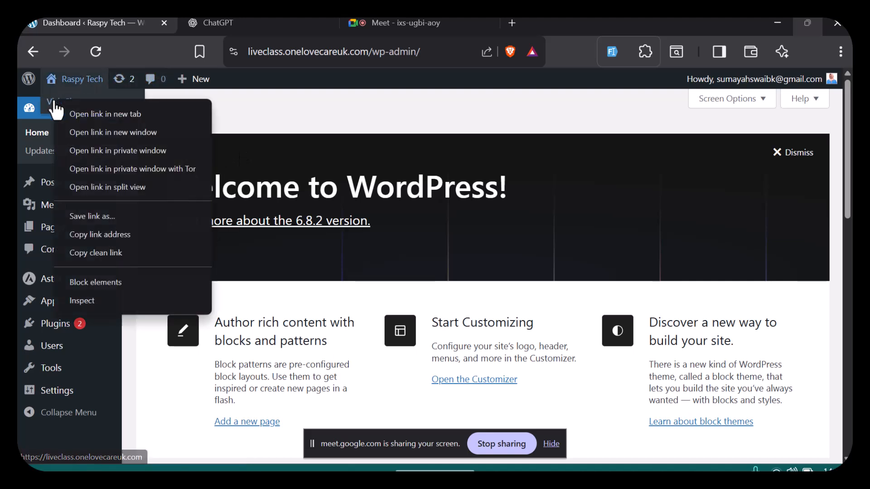
click(77, 110)
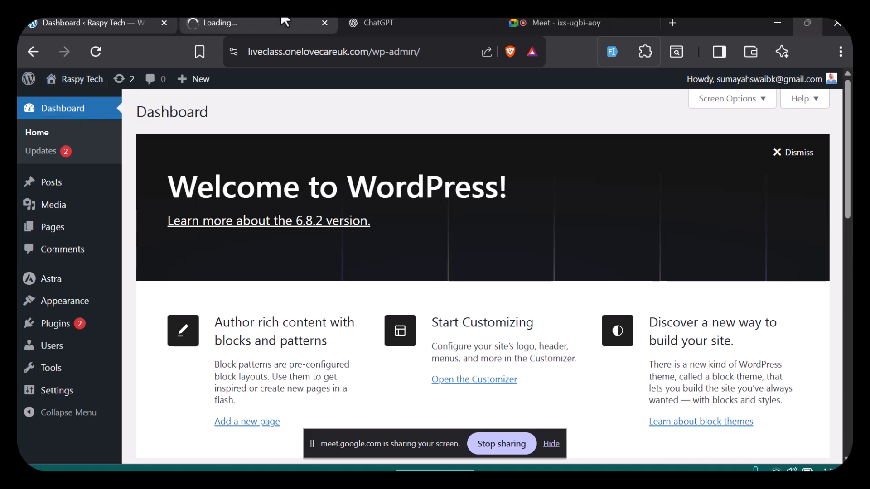
drag(256, 20, 95, 31)
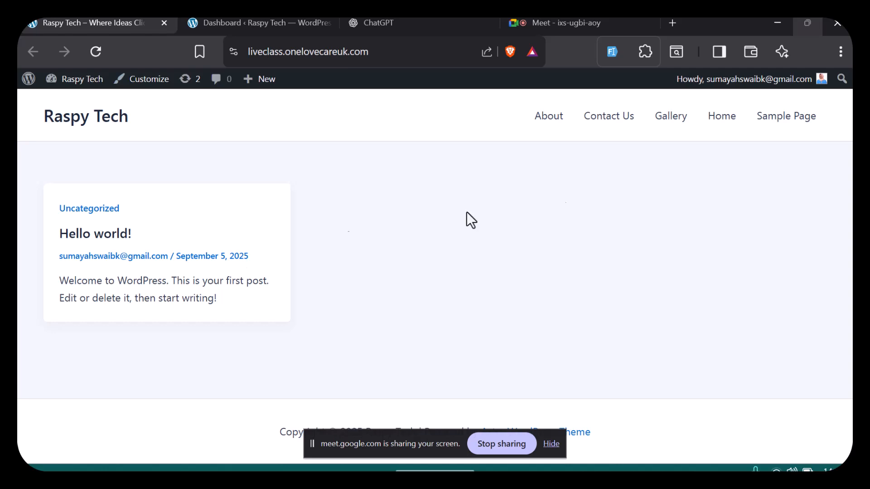
View the site's About page and read through its content down to the footer.
click(548, 117)
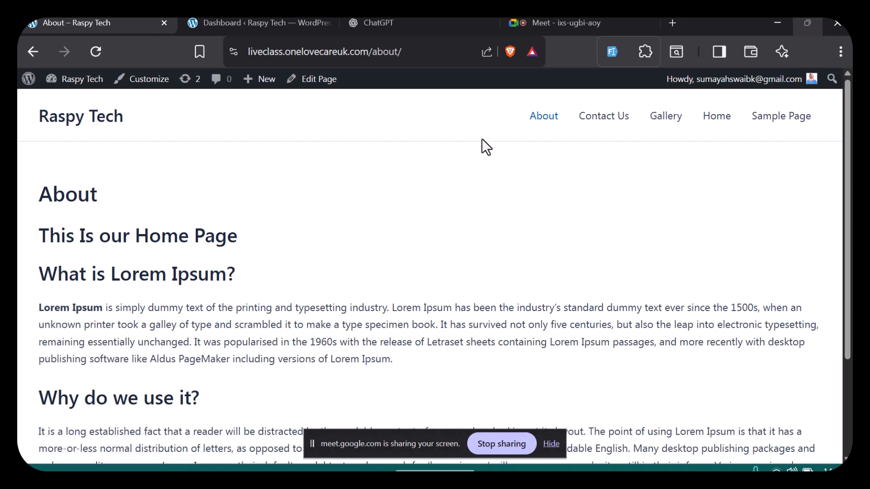
scroll(409, 252, down, 3)
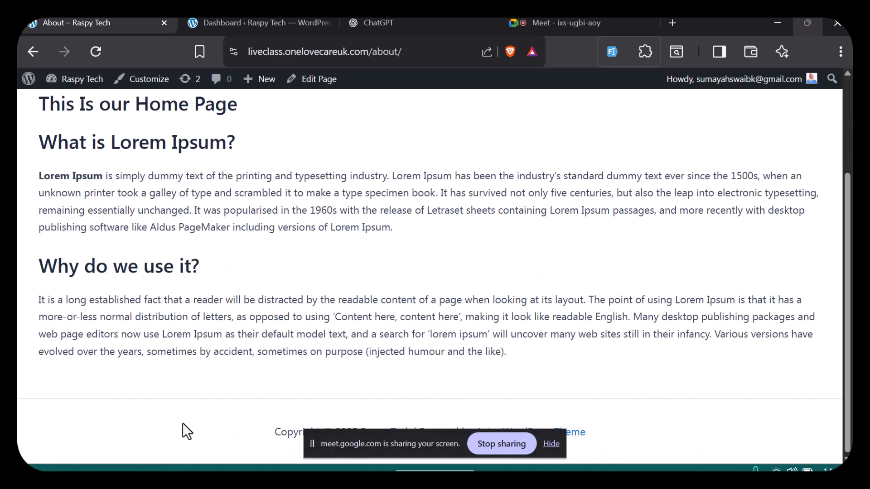
scroll(375, 307, up, 3)
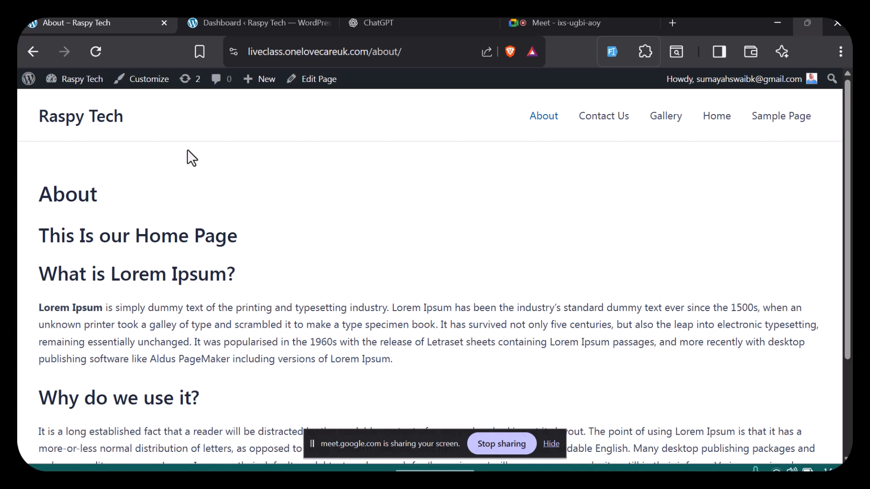
mouse_move(87, 83)
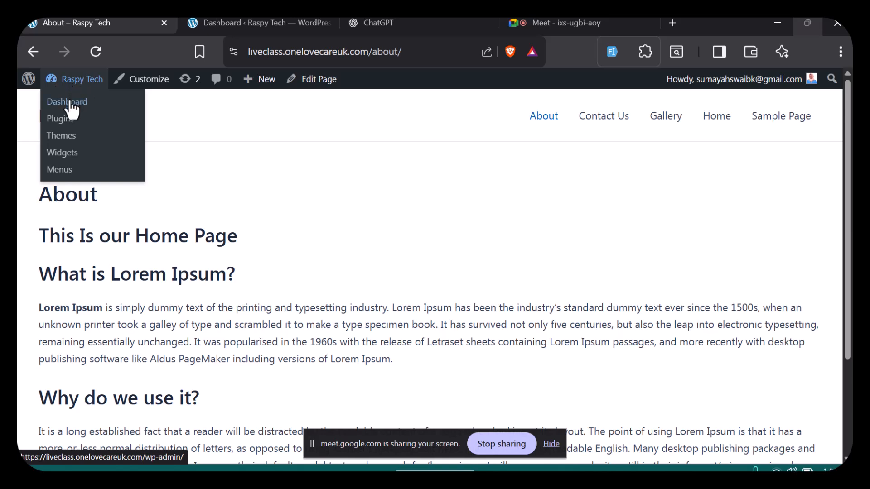
Return to the WordPress dashboard, open the Menus page for the site's appearance and review its settings.
click(287, 22)
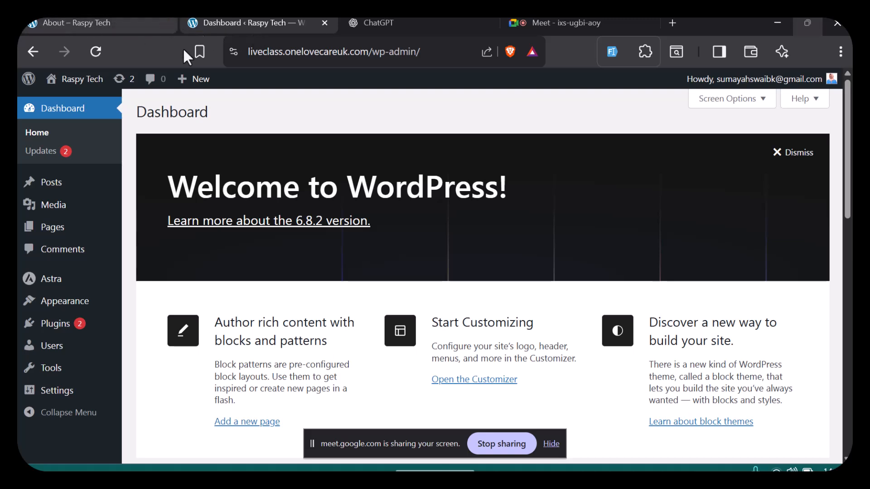
mouse_move(45, 275)
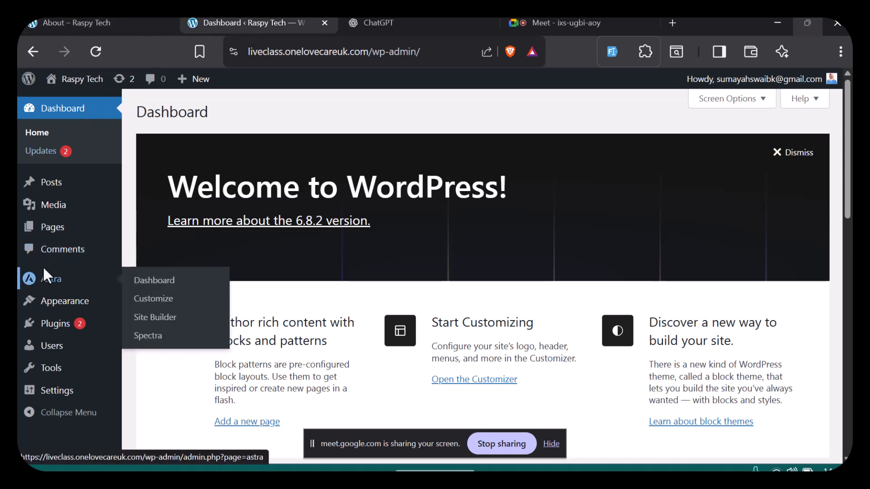
mouse_move(80, 306)
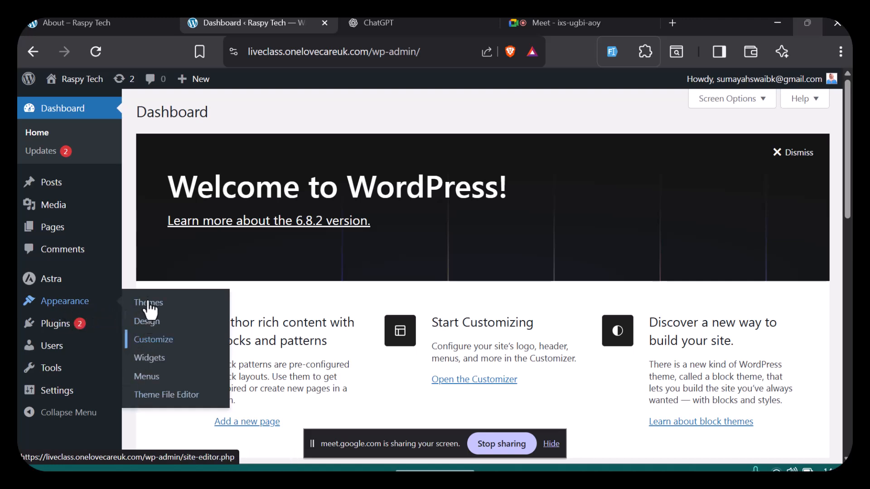
click(143, 378)
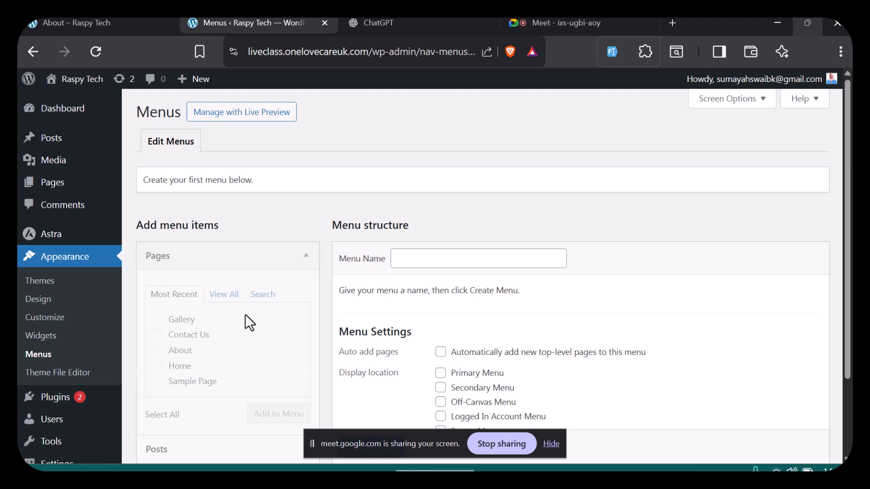
scroll(246, 315, down, 3)
scroll(246, 314, up, 3)
scroll(245, 314, down, 3)
scroll(246, 314, up, 3)
Try to create a menu with the Menu Name field left empty.
click(396, 261)
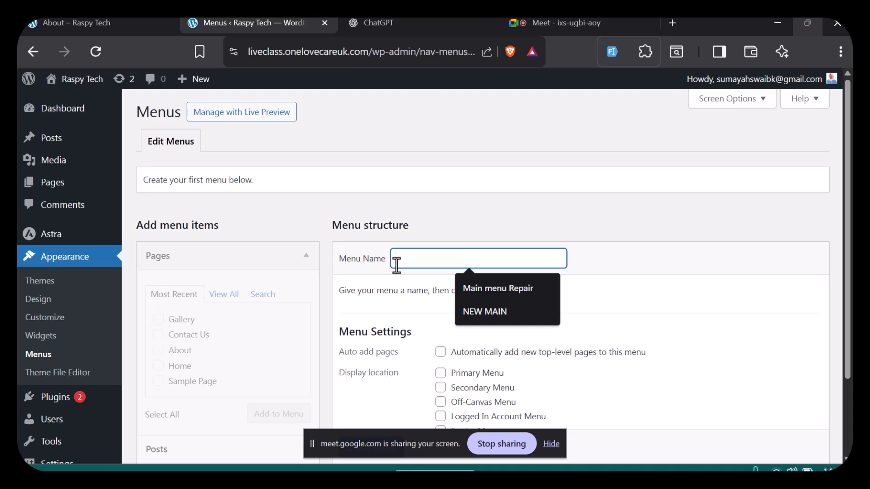
scroll(397, 265, down, 2)
scroll(396, 265, up, 2)
scroll(396, 265, down, 2)
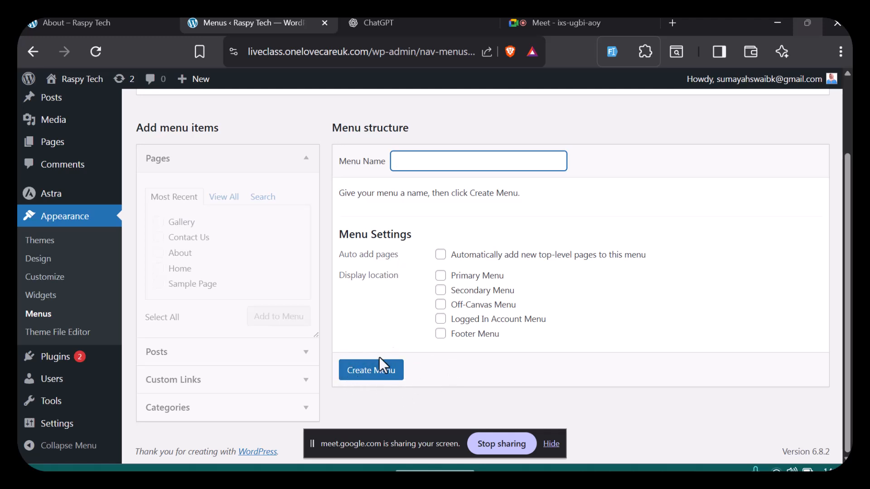
click(368, 383)
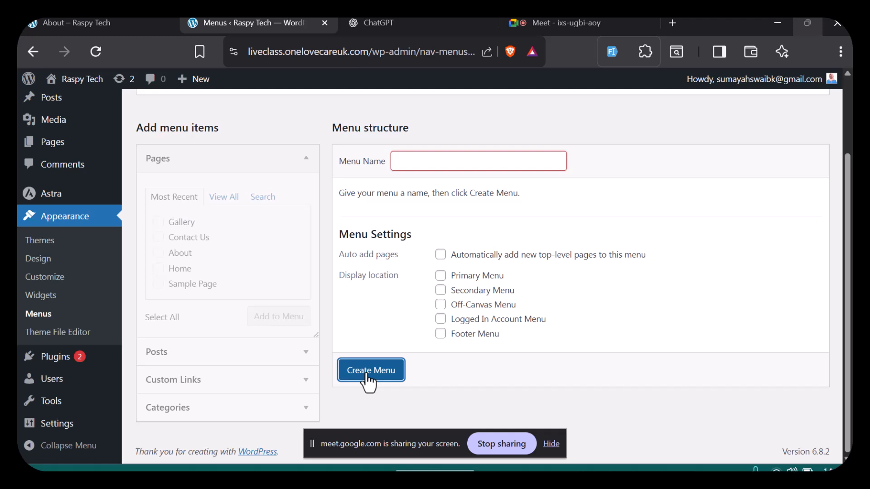
Create a new menu named "class main menu".
click(439, 158)
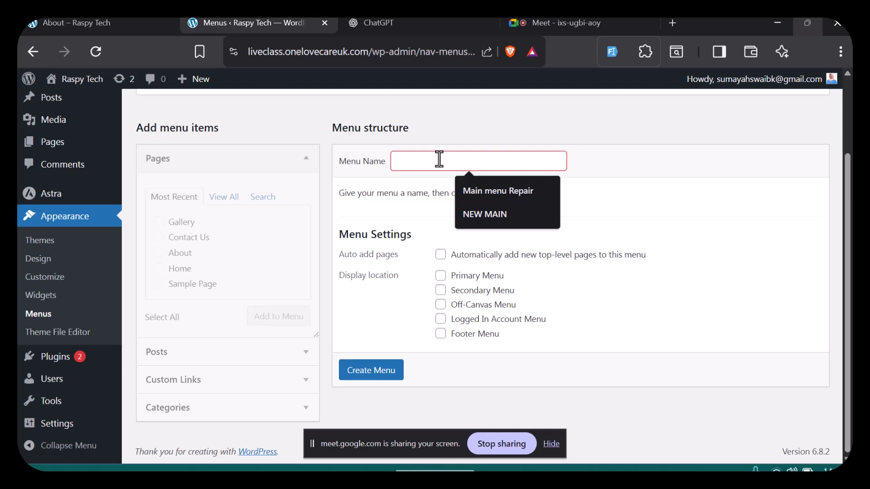
text(c)
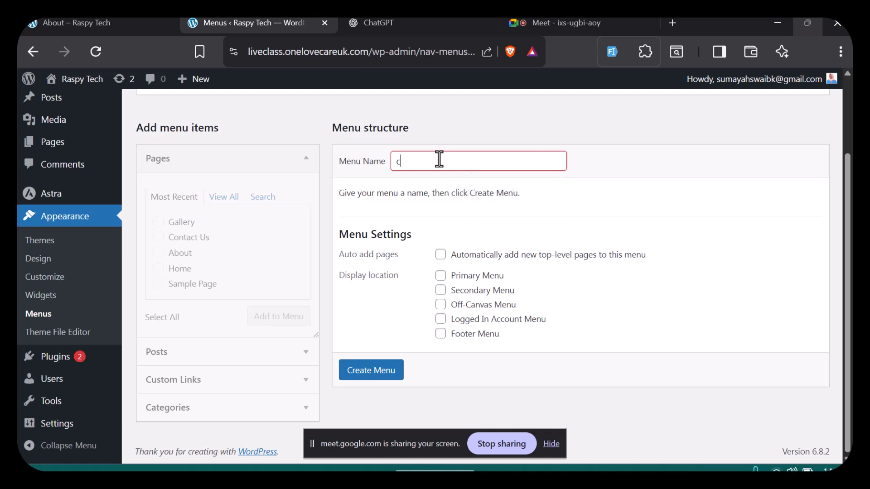
text(lass main menu)
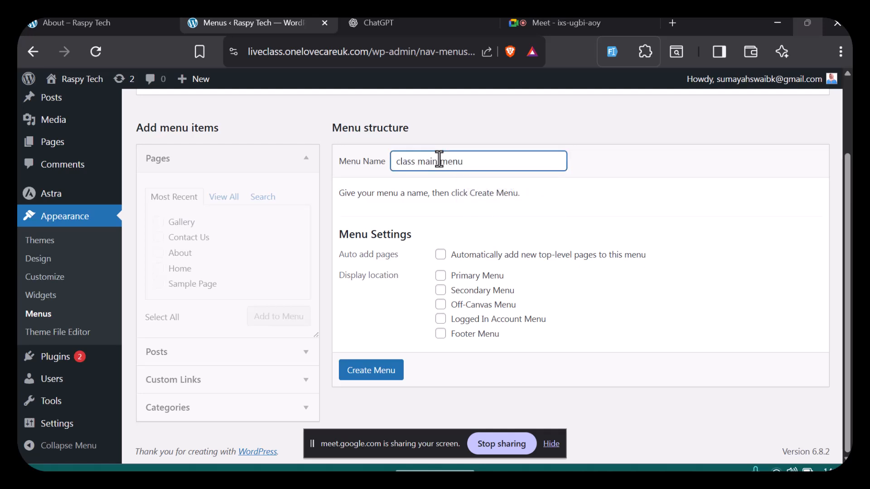
click(370, 383)
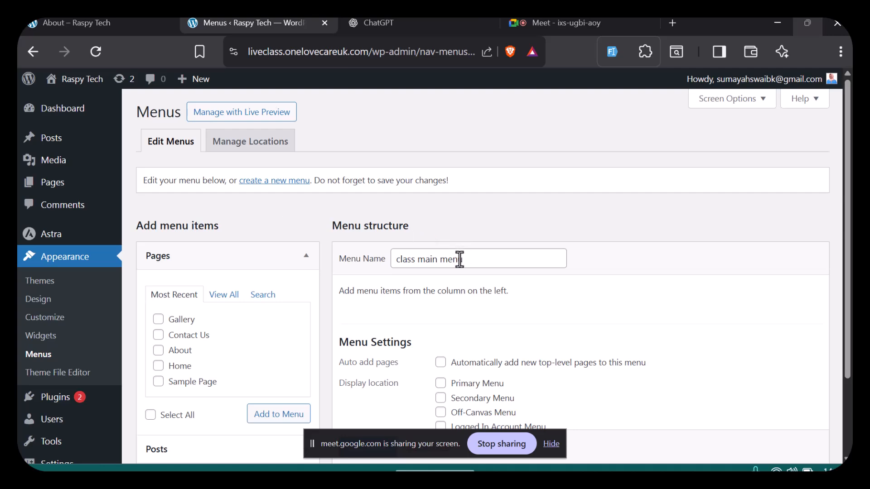
Add all listed pages to the menu: both Home entries, About, Contact Us, Gallery and Sample Page.
scroll(357, 325, down, 2)
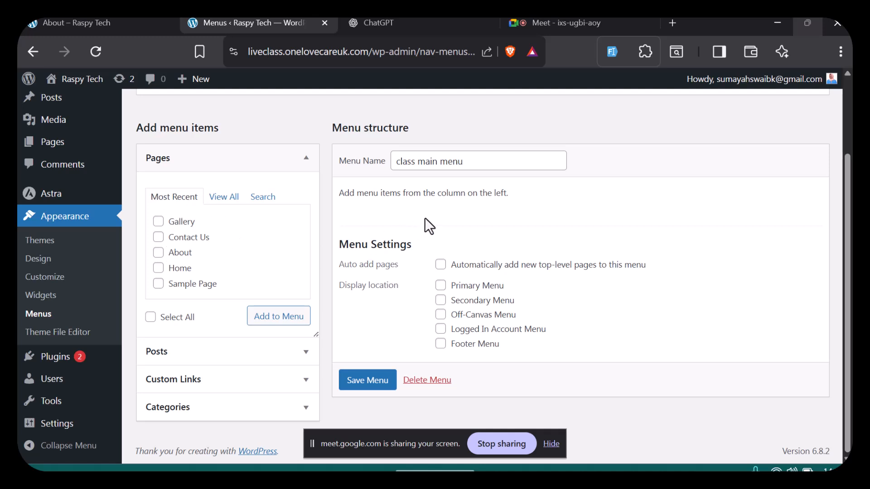
click(223, 197)
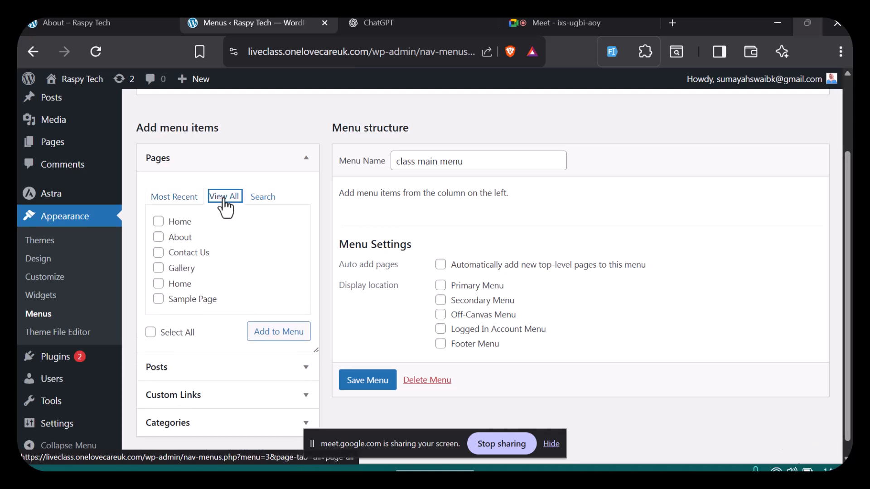
click(158, 222)
click(159, 237)
click(158, 253)
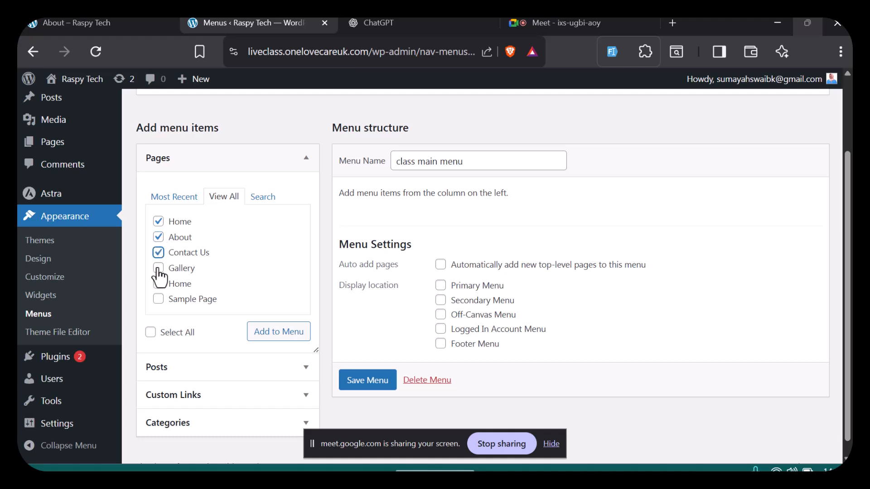
click(158, 268)
click(158, 283)
click(158, 299)
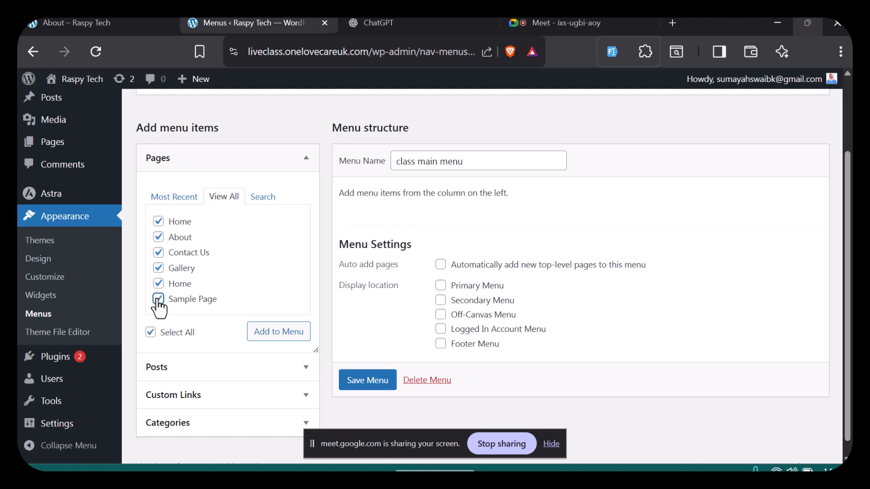
click(280, 336)
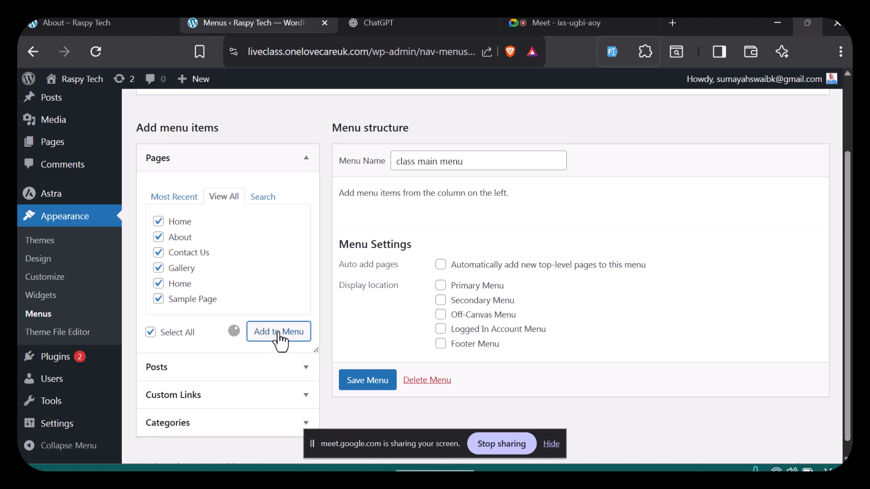
Remove the Sample Page item from the menu structure.
scroll(407, 296, down, 2)
scroll(407, 296, down, 1)
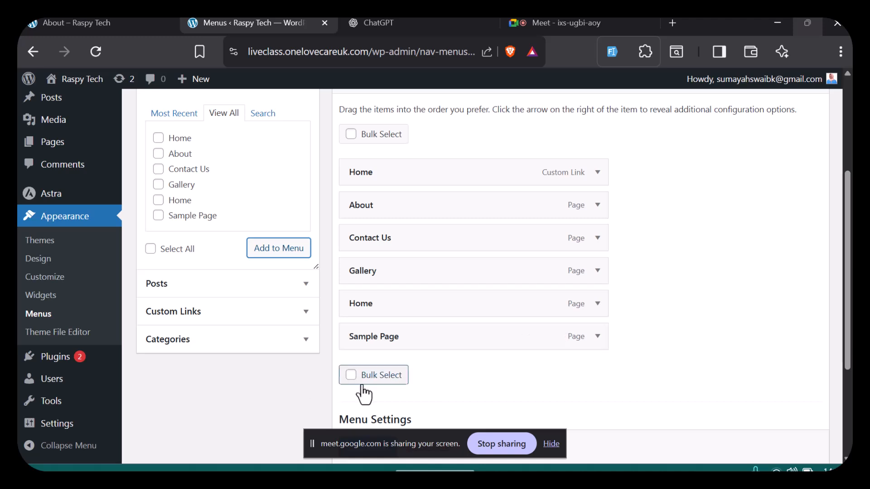
click(597, 338)
scroll(493, 330, down, 4)
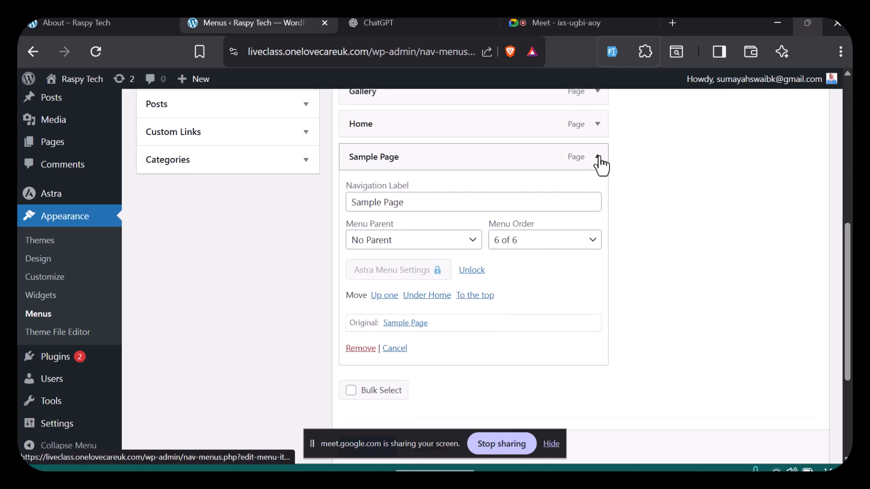
click(366, 348)
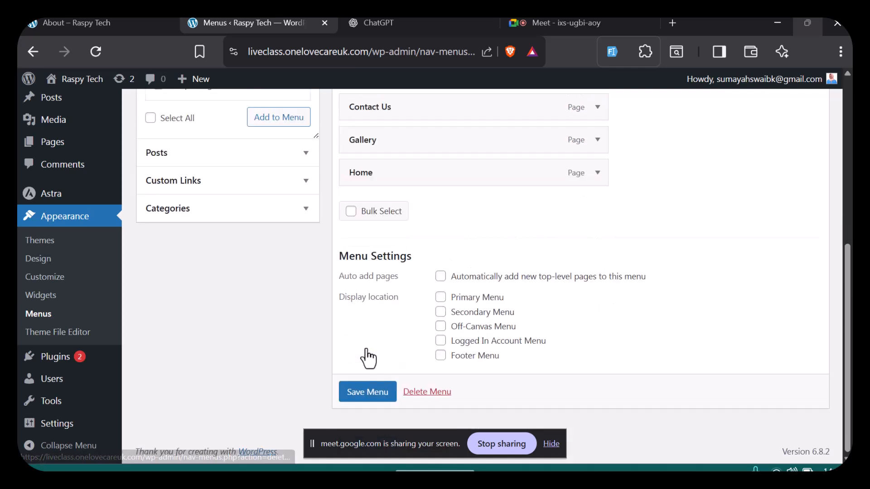
Remove the Home custom link from the menu structure, keeping the Home page item.
scroll(455, 199, up, 3)
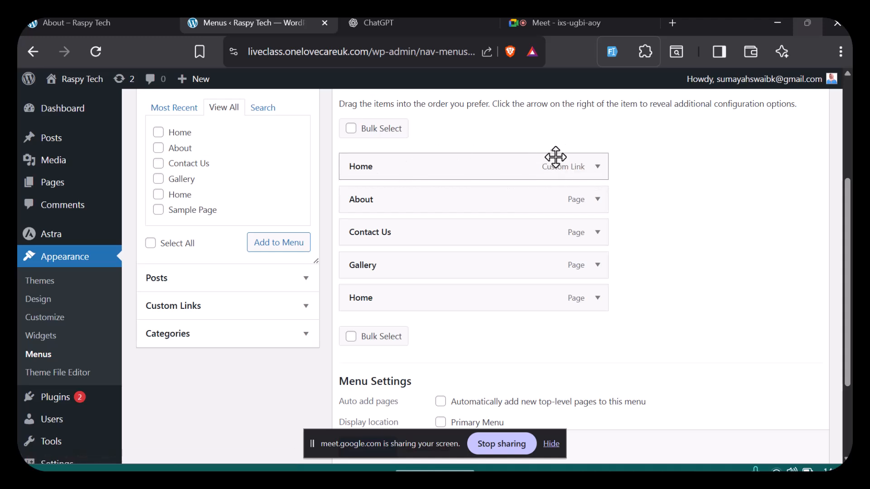
click(596, 167)
scroll(423, 305, down, 4)
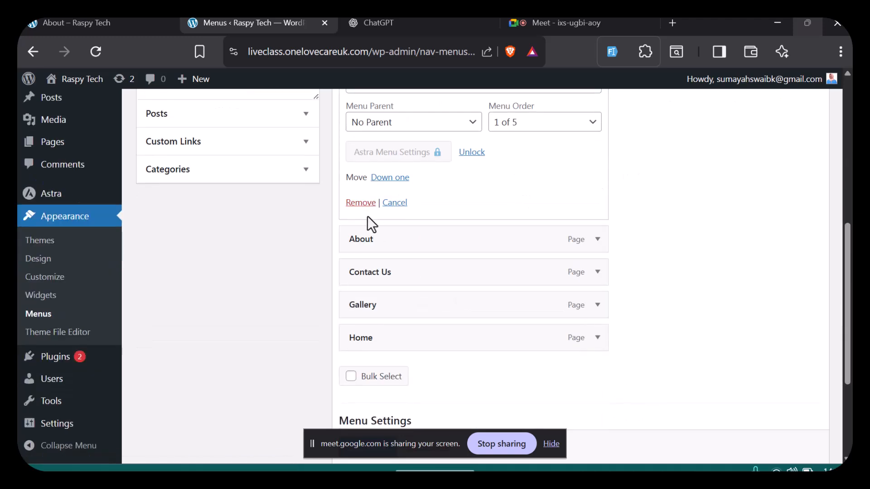
click(360, 204)
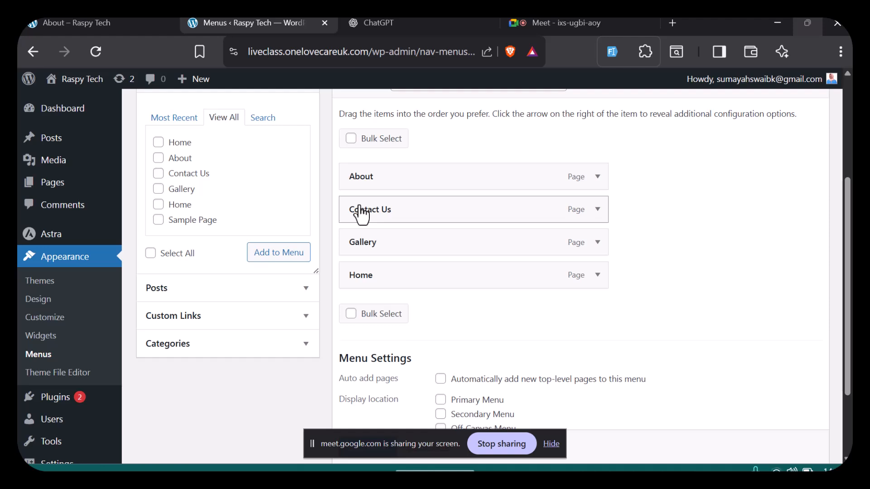
Reorder the menu items so Home comes first and Gallery sits above Contact Us.
drag(354, 275, 357, 181)
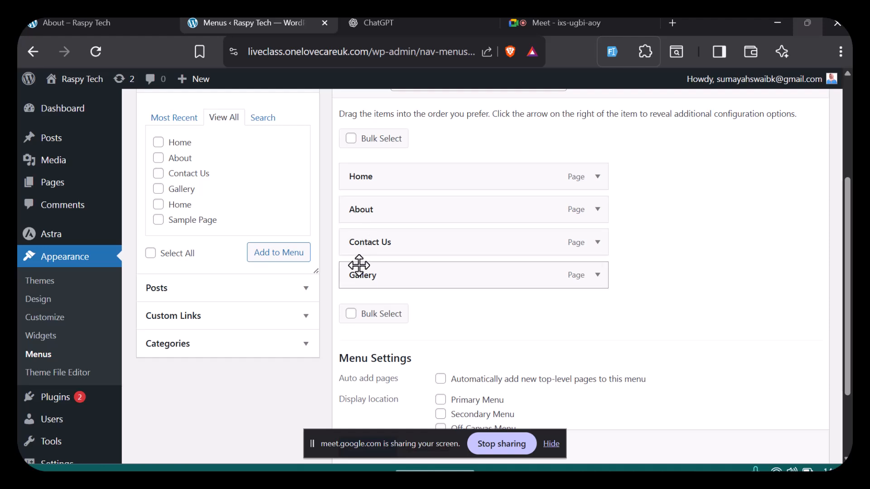
drag(358, 276, 357, 243)
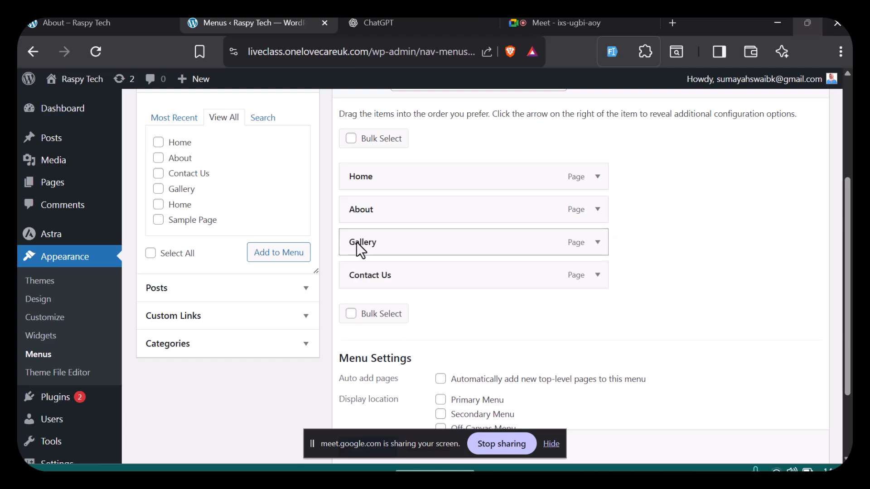
Enable automatic adding of new top-level pages, assign the menu to the Primary Menu location, and save it.
scroll(357, 242, down, 2)
scroll(357, 242, up, 3)
scroll(357, 242, down, 3)
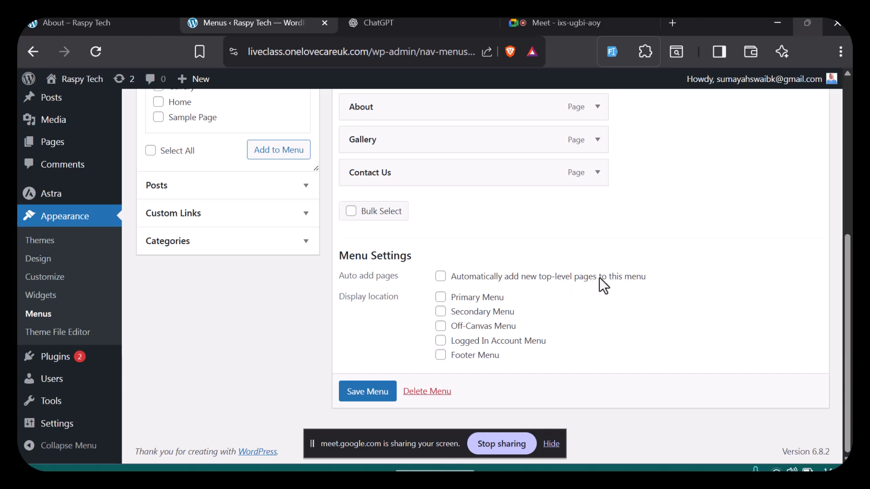
click(440, 277)
click(440, 298)
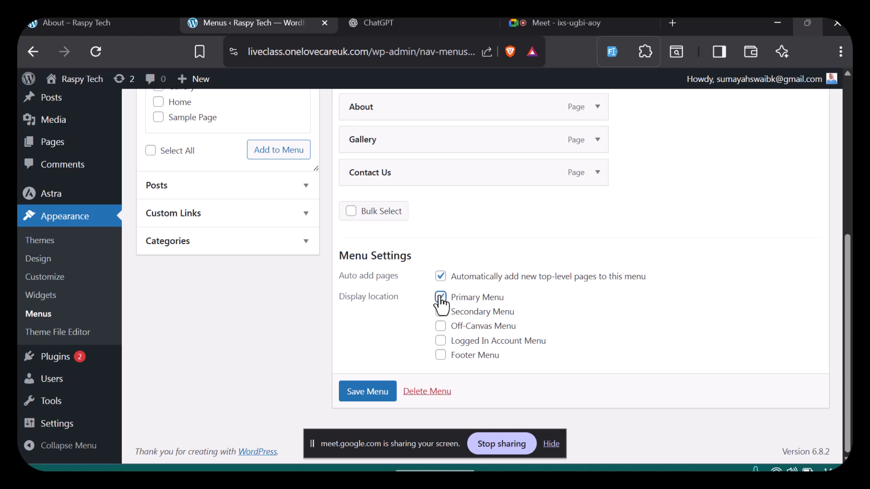
click(149, 20)
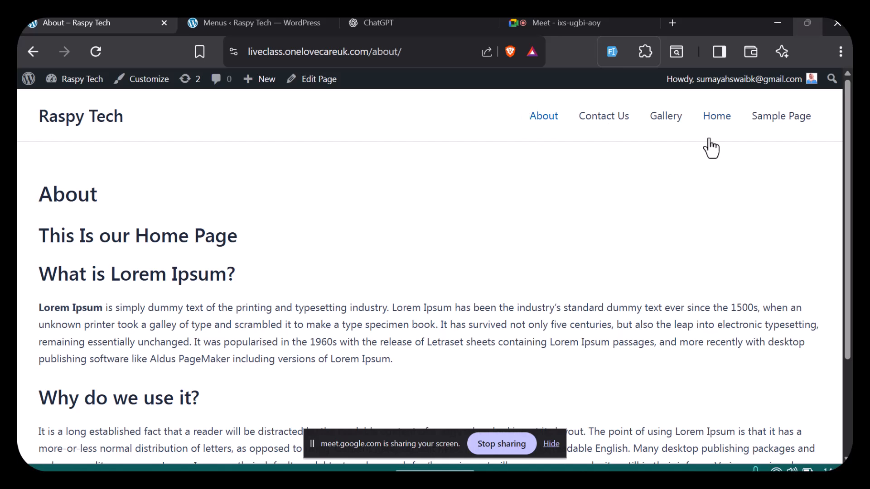
click(265, 34)
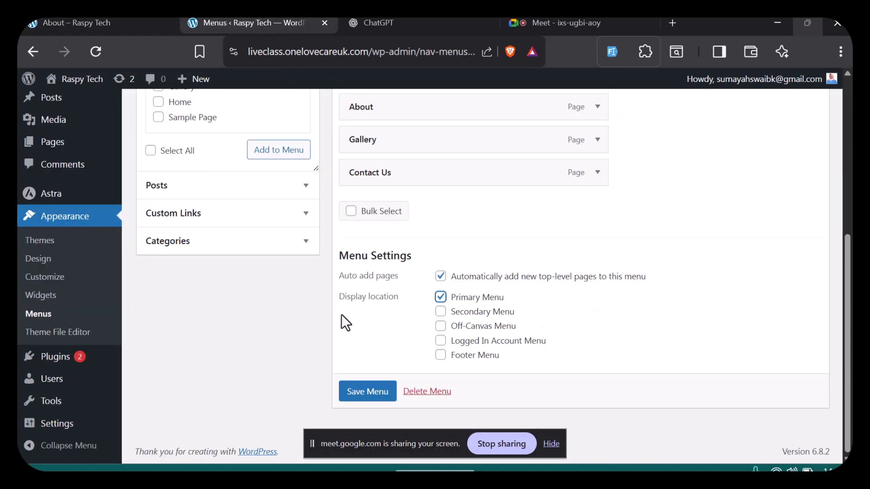
click(358, 395)
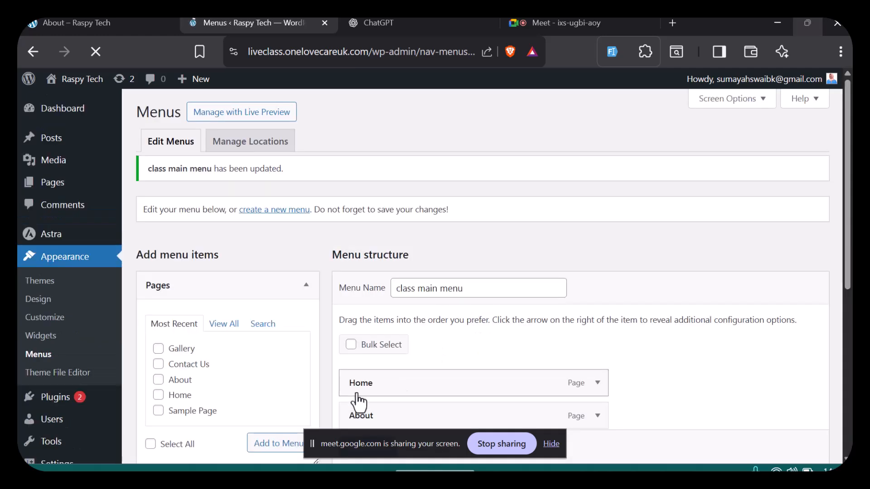
Reload the site's About page to check the header navigation against the saved menu order.
click(120, 20)
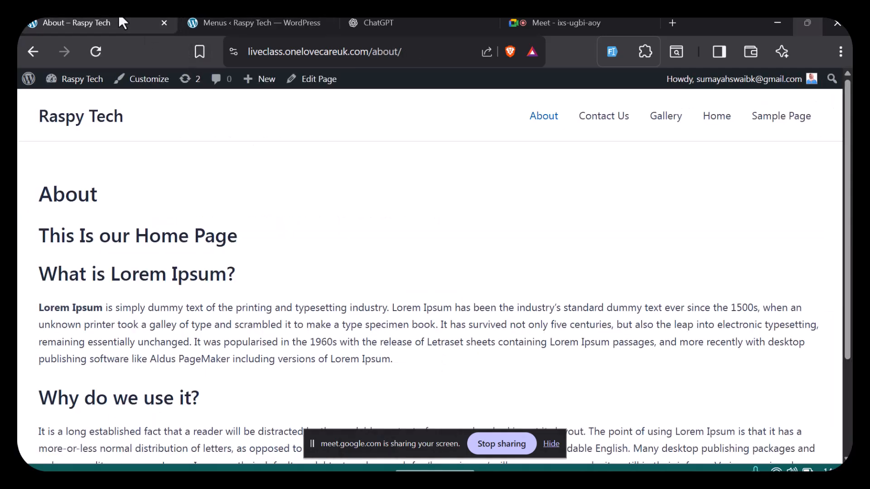
click(95, 50)
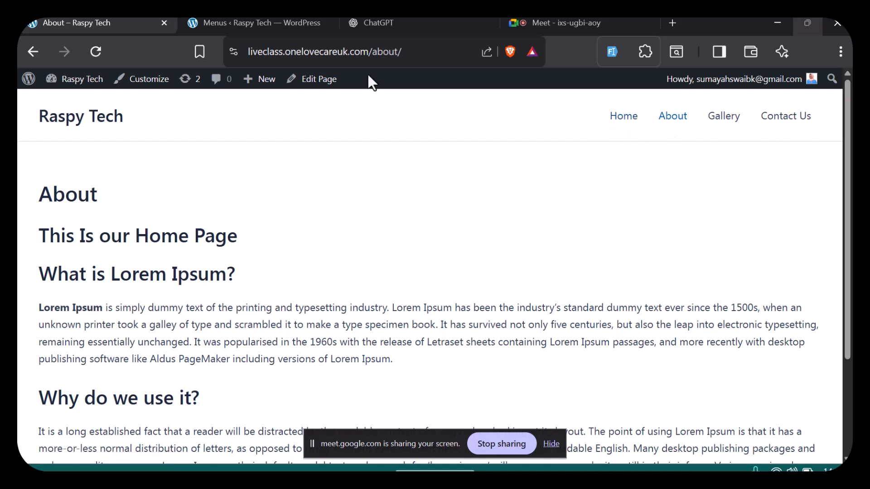
click(273, 23)
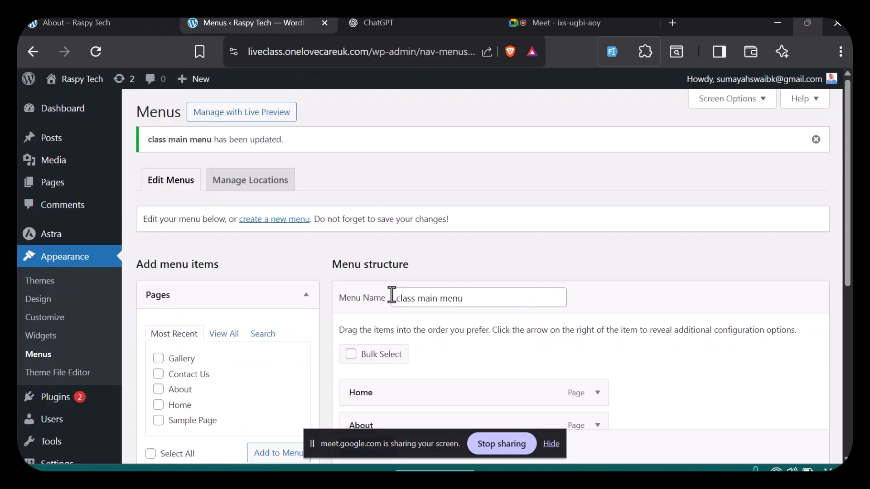
Add Sample Page to the menu structure.
scroll(393, 292, down, 2)
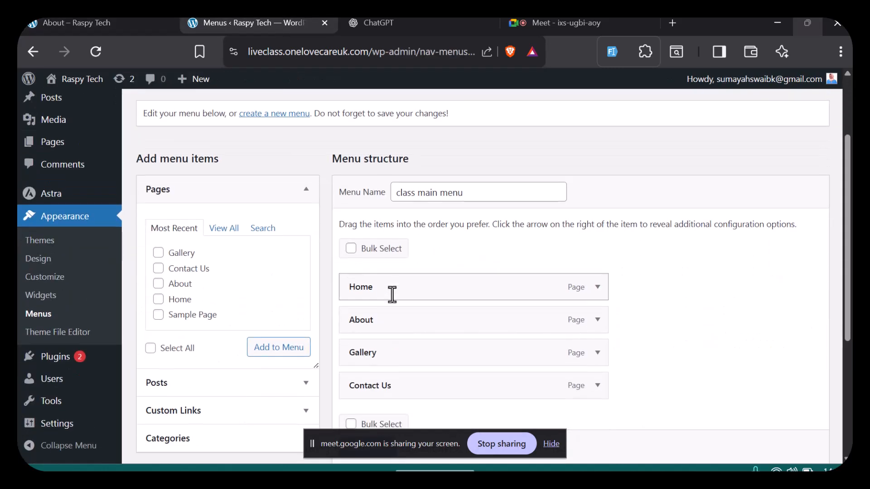
scroll(393, 295, down, 2)
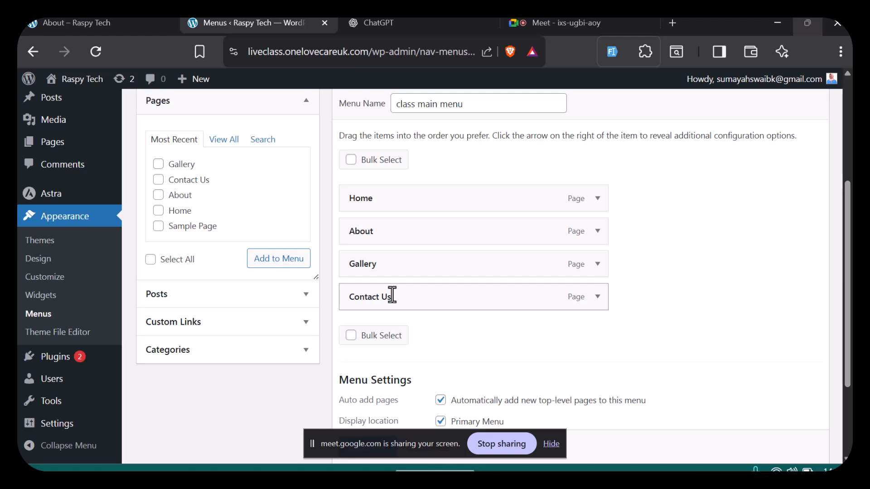
click(158, 228)
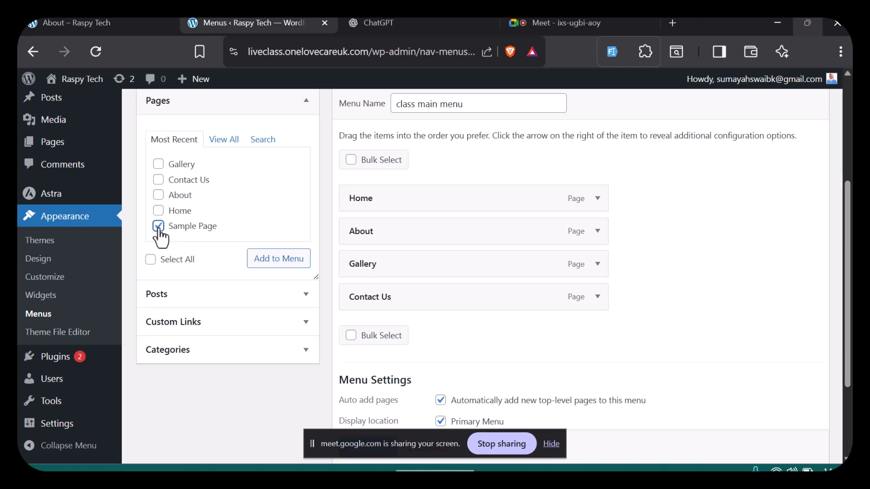
scroll(162, 186, up, 1)
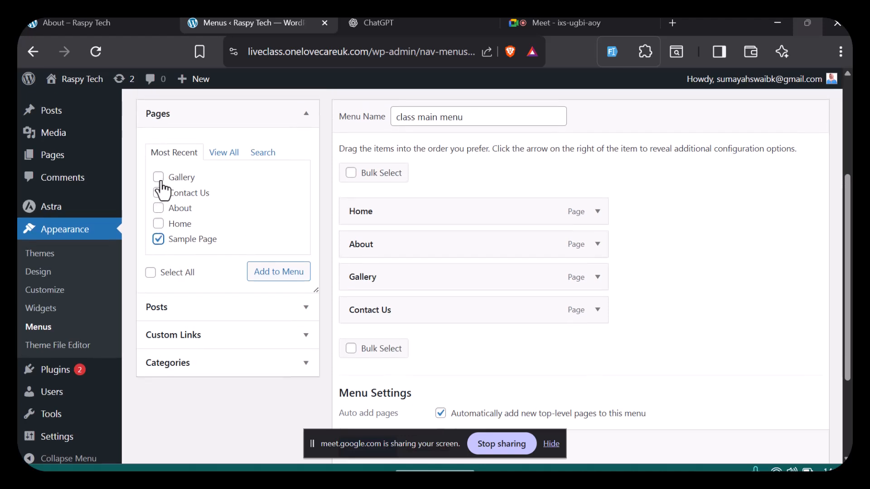
click(257, 271)
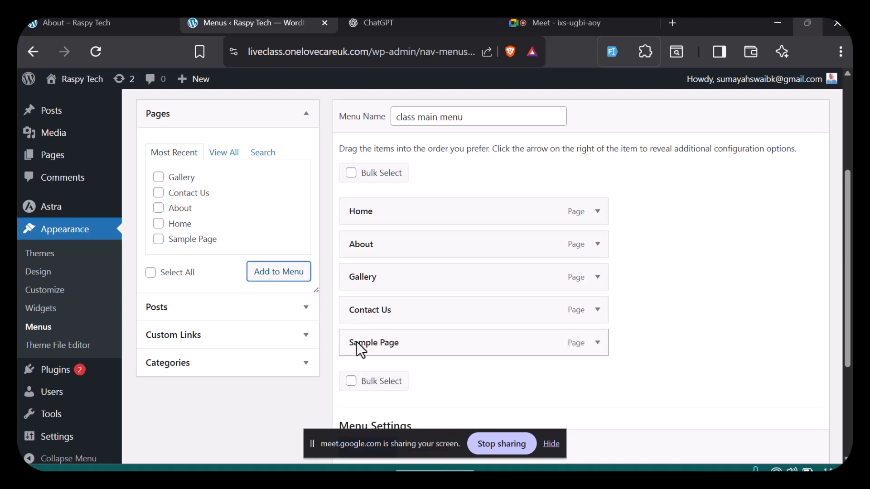
Nest Sample Page under About as a sub item and save the menu.
drag(357, 340, 377, 276)
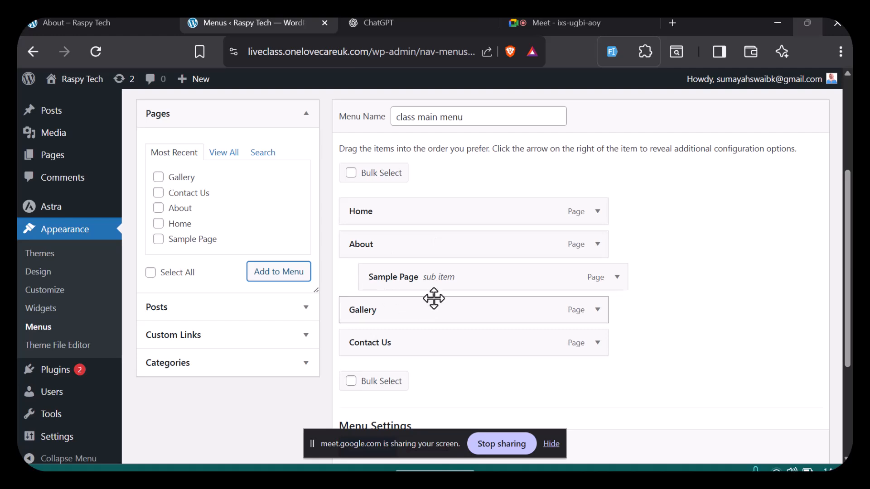
scroll(433, 298, down, 3)
scroll(434, 298, up, 3)
scroll(433, 297, down, 3)
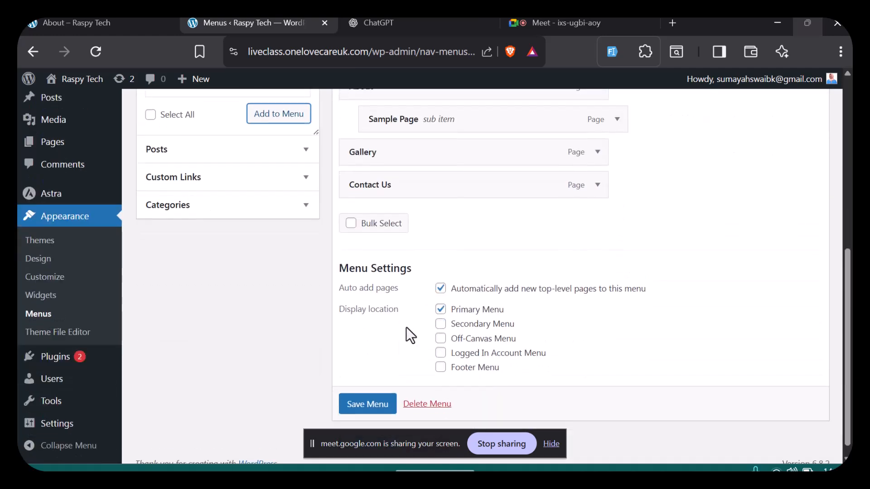
click(361, 410)
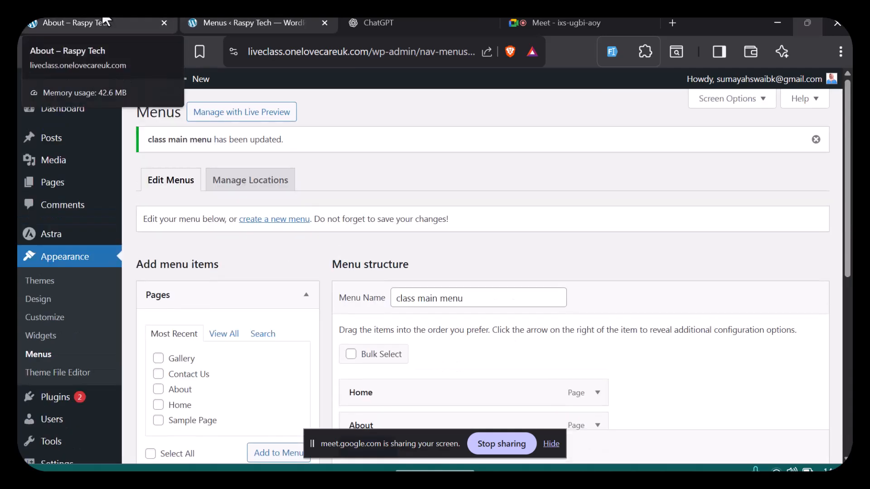
Reload the site's About page and inspect the About dropdown in the header navigation.
click(106, 21)
click(89, 51)
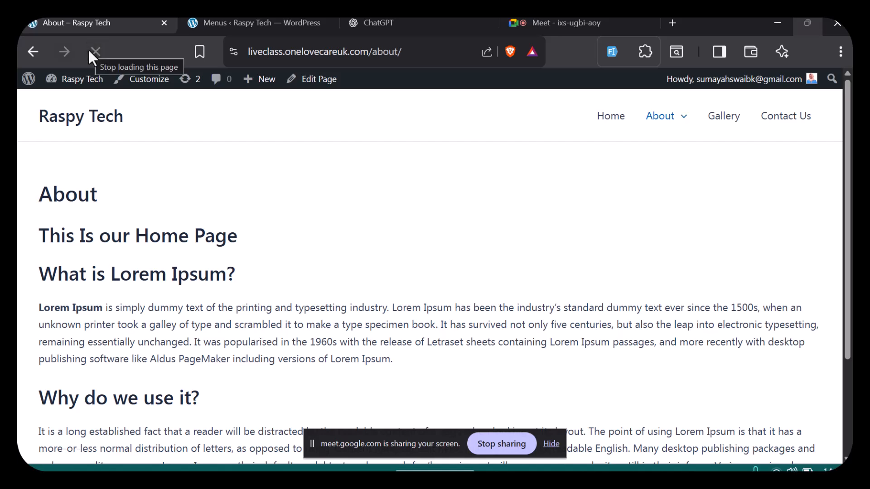
mouse_move(663, 121)
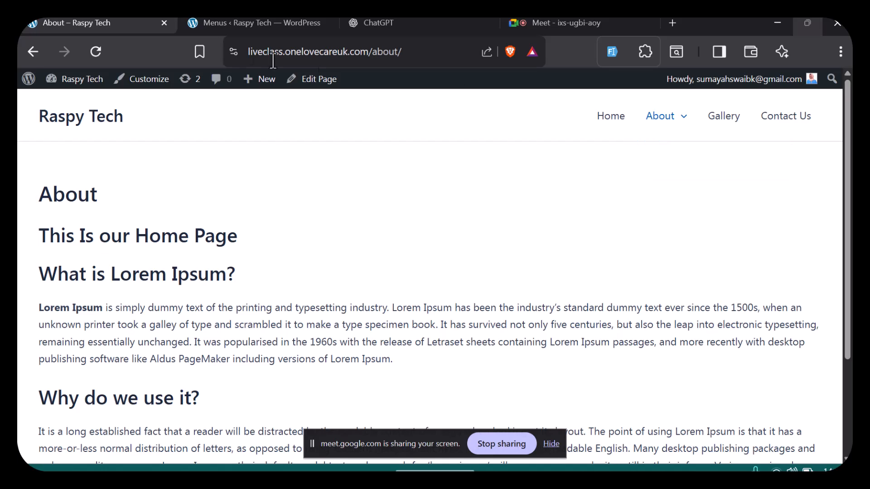
click(240, 23)
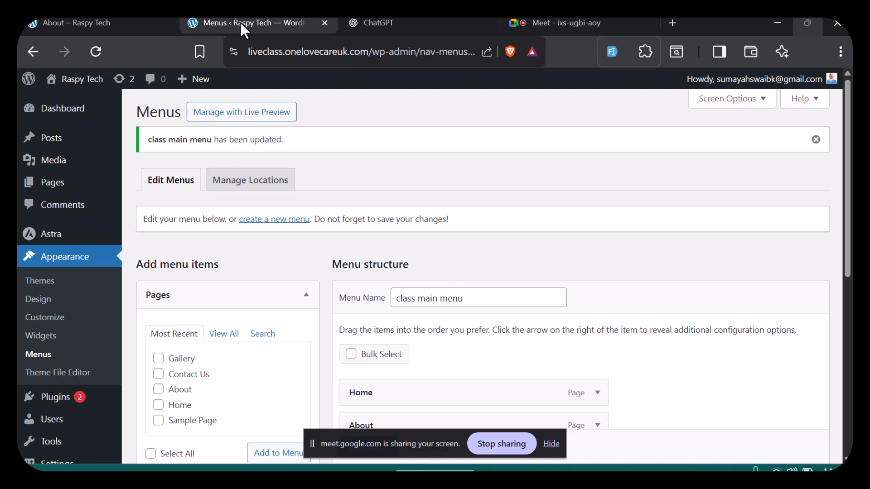
View the URL and Link Text fields for adding custom links to the menu.
scroll(236, 244, down, 5)
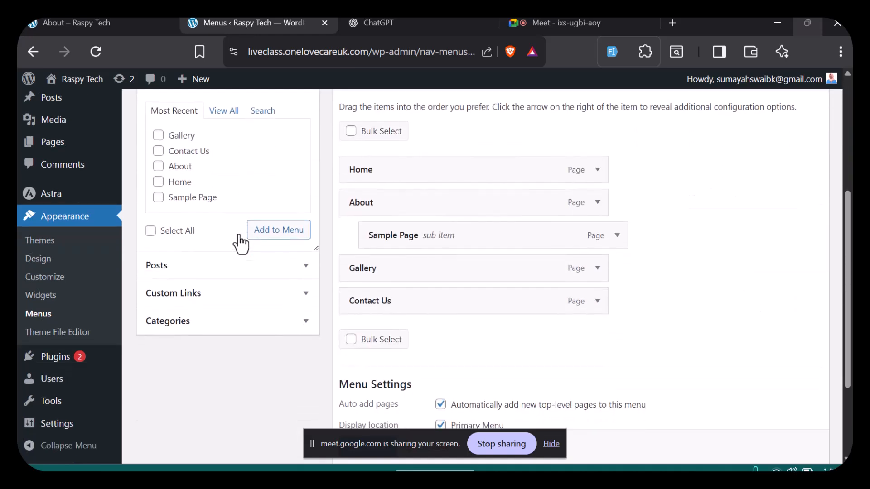
click(307, 294)
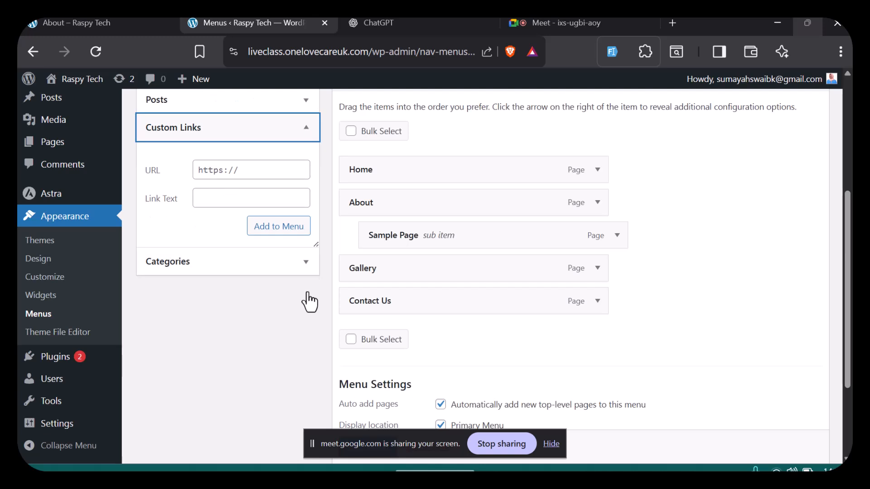
click(307, 129)
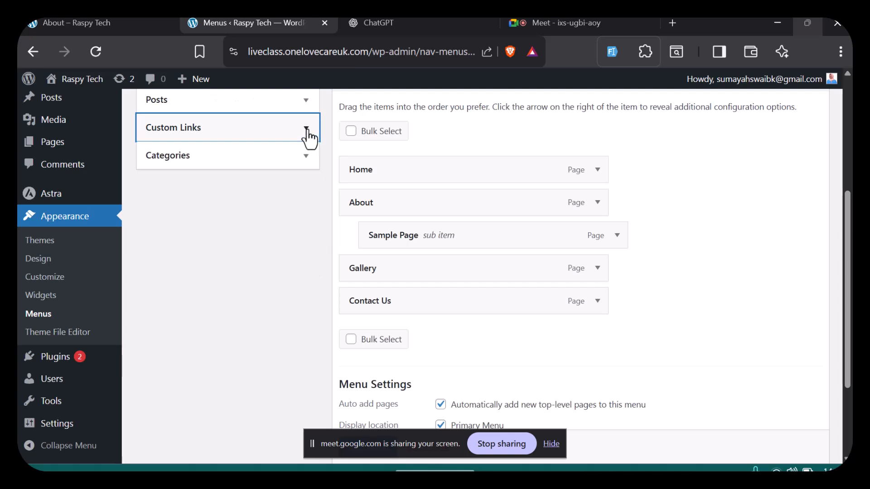
Review the item hierarchy in the menu structure and the menu's auto-add and display location settings.
scroll(525, 262, up, 2)
scroll(536, 264, down, 2)
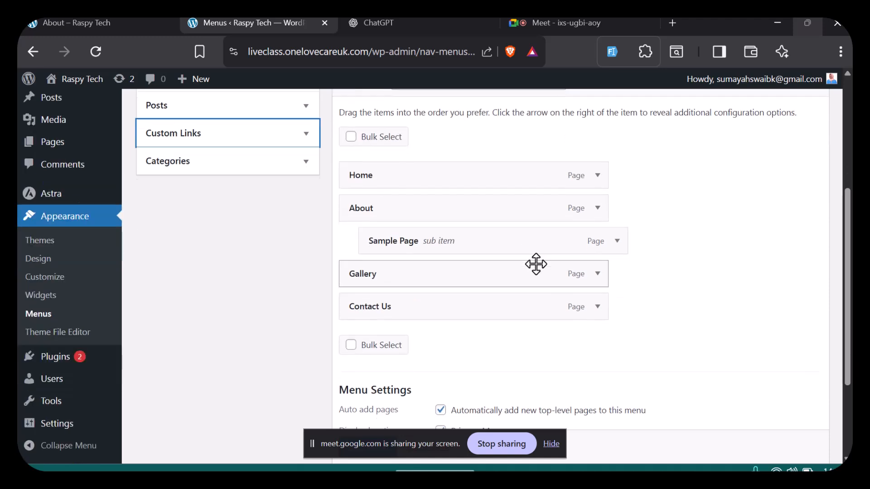
scroll(506, 245, up, 2)
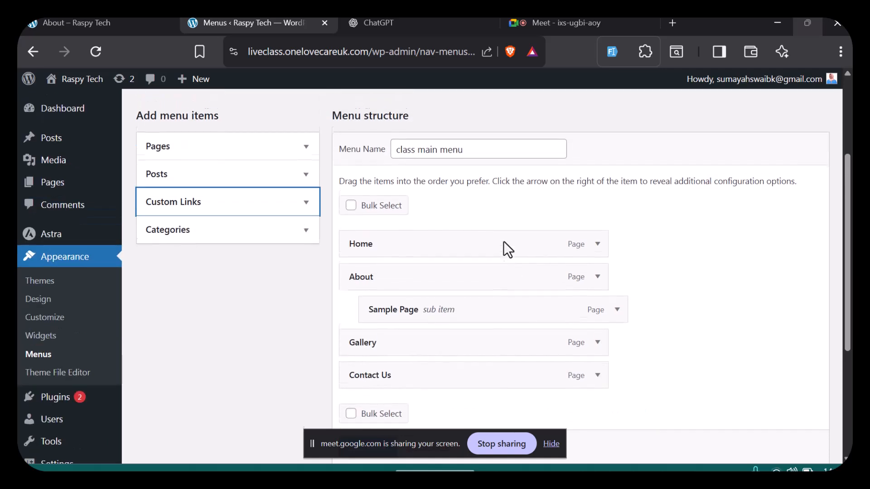
scroll(504, 241, down, 2)
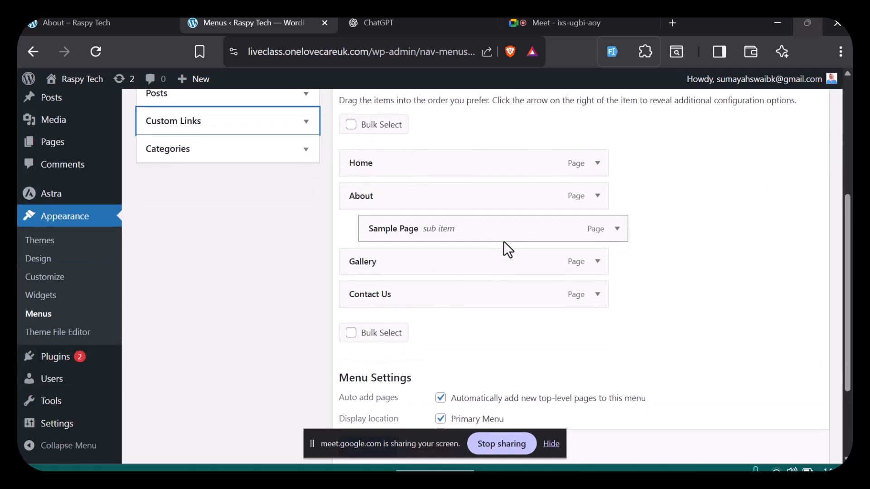
scroll(504, 241, up, 1)
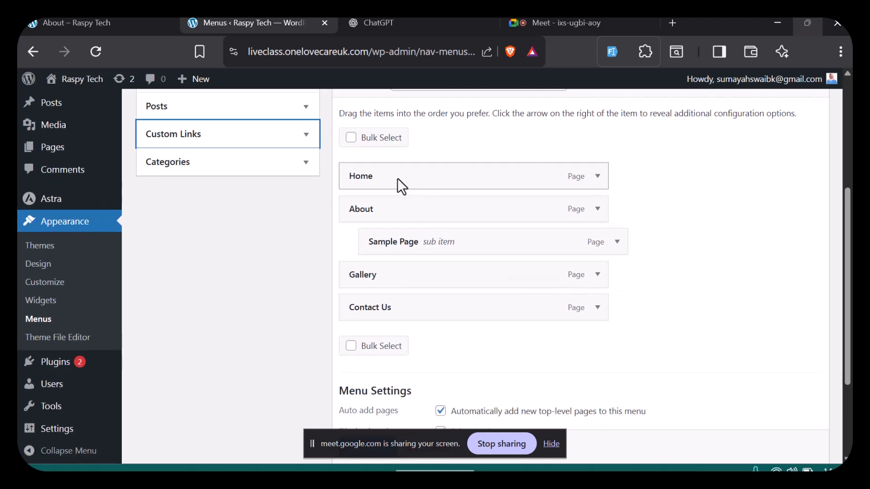
scroll(398, 178, up, 2)
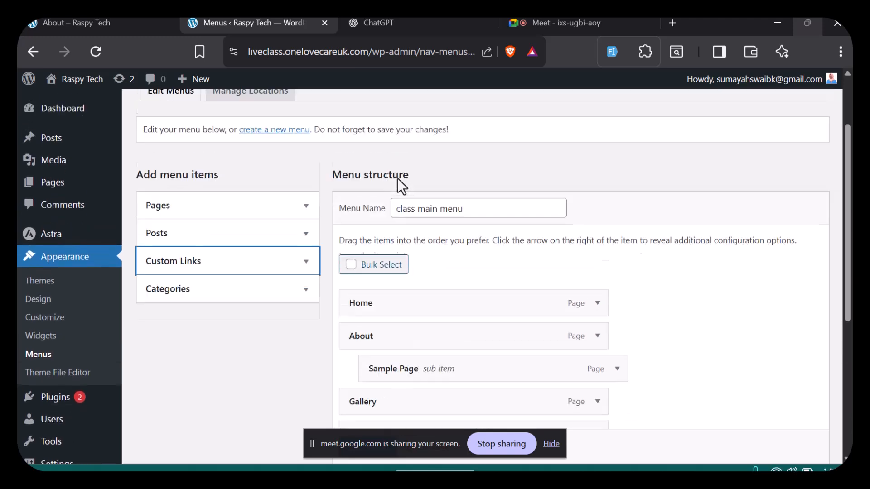
scroll(397, 178, down, 4)
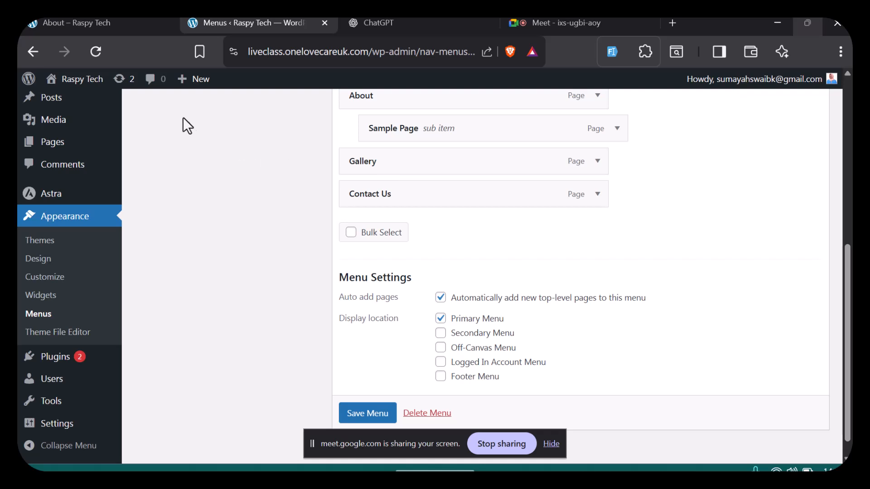
scroll(184, 159, up, 7)
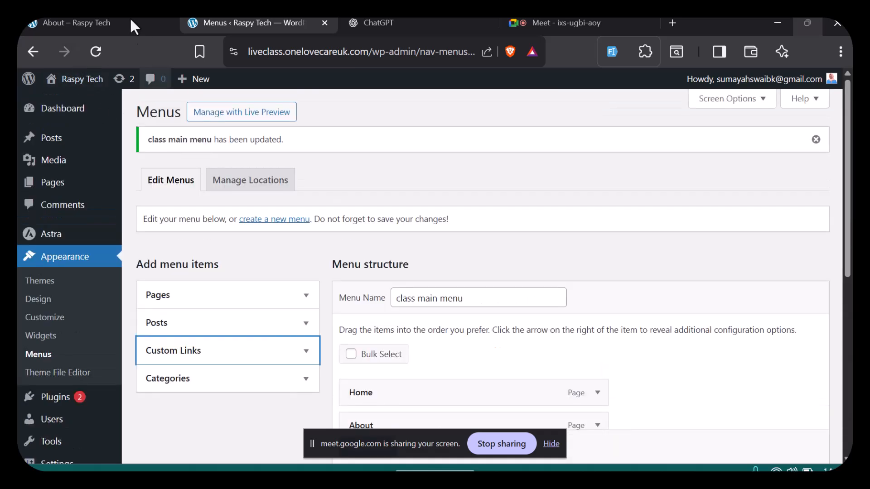
Switch to the Google Meet call to admit the waiting participant and return to the WordPress menu editor.
click(574, 21)
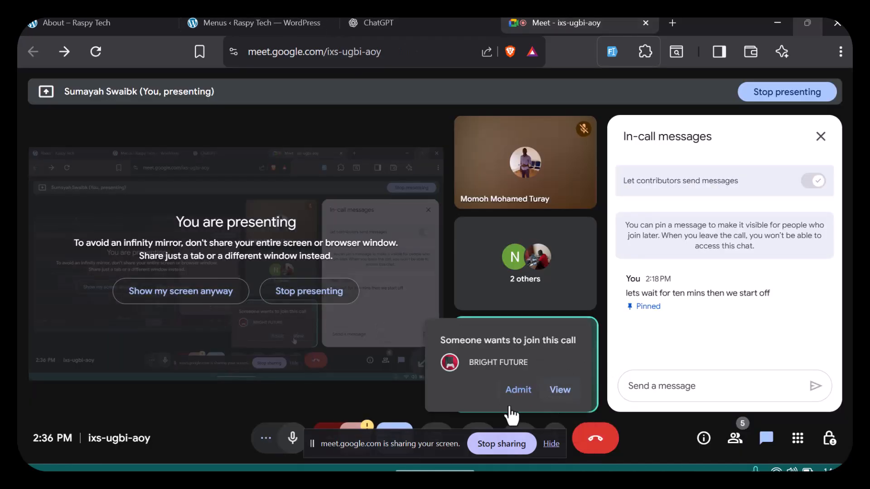
click(518, 390)
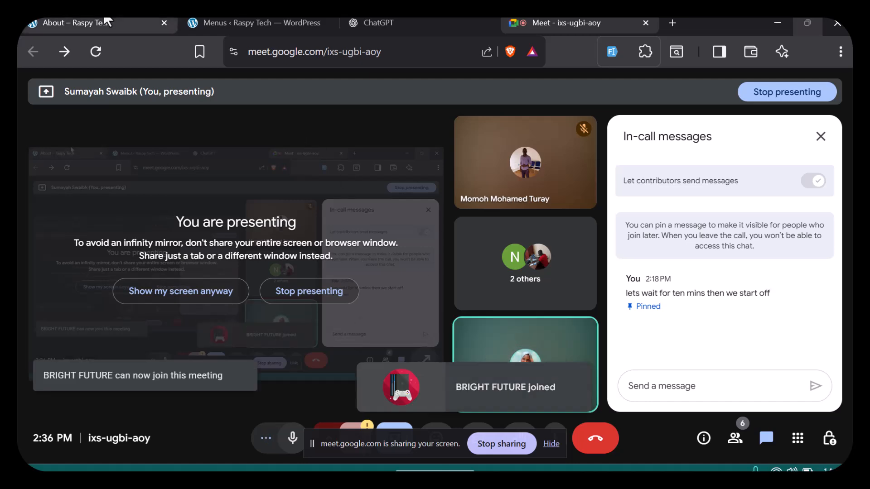
click(91, 23)
click(302, 22)
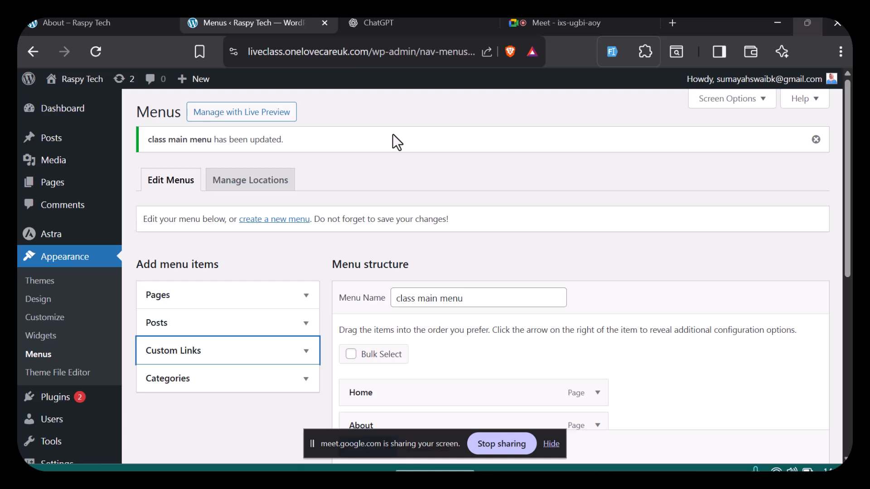
click(542, 21)
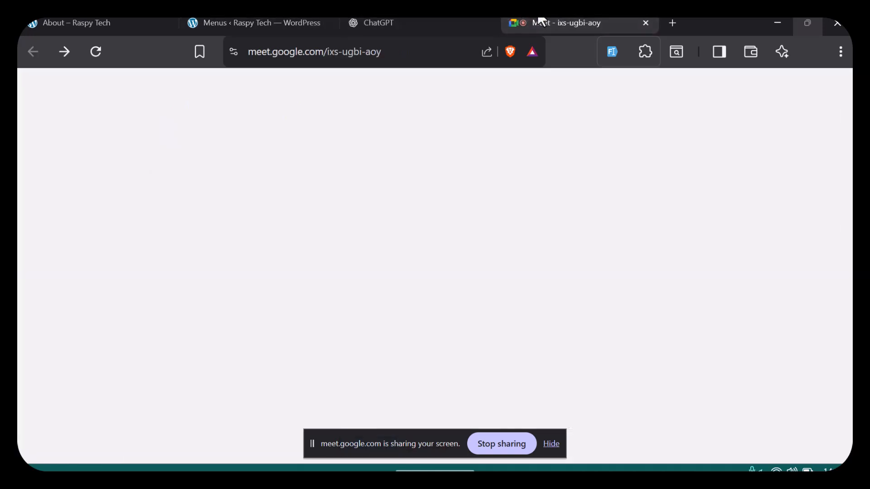
click(147, 22)
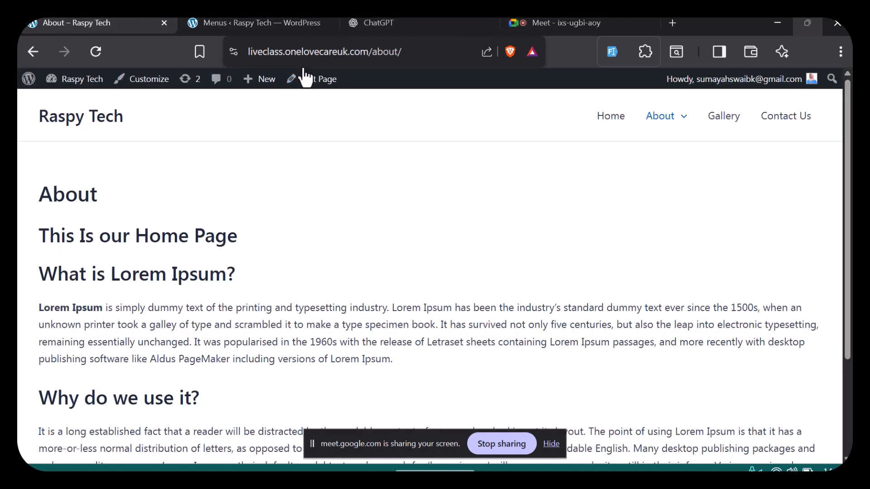
click(266, 22)
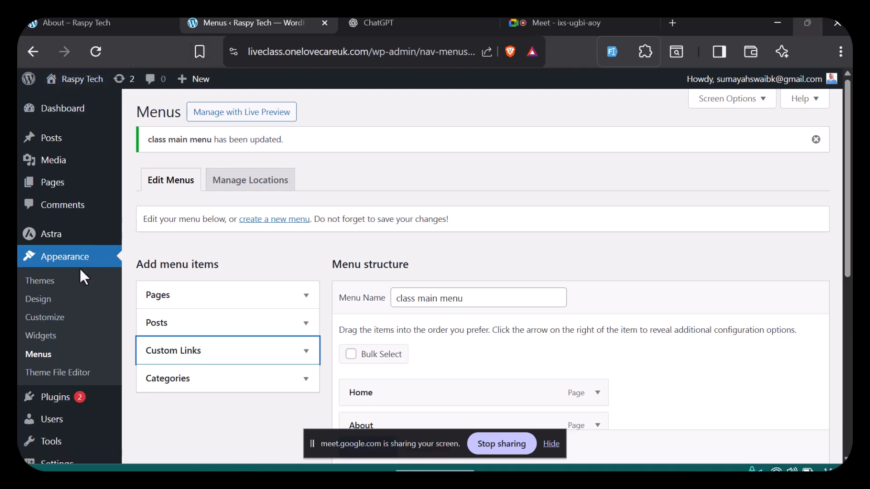
Open the site's Themes page and review the installed themes.
scroll(232, 246, down, 2)
scroll(233, 244, down, 5)
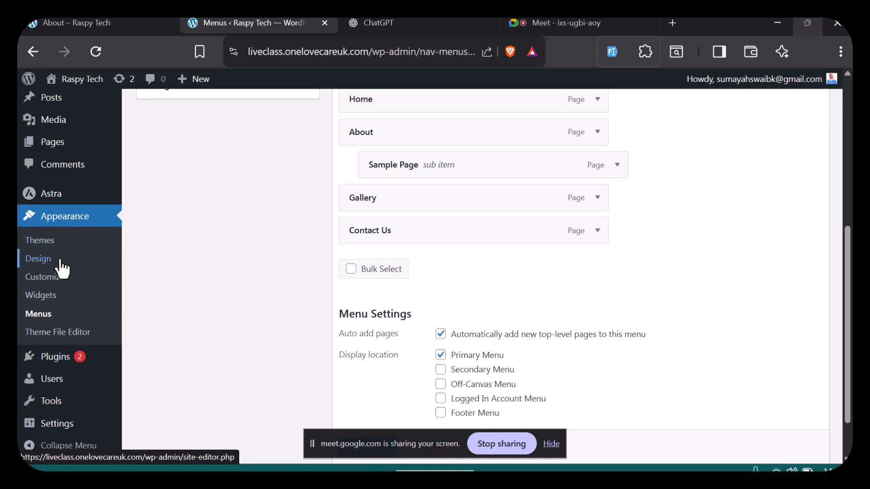
click(42, 245)
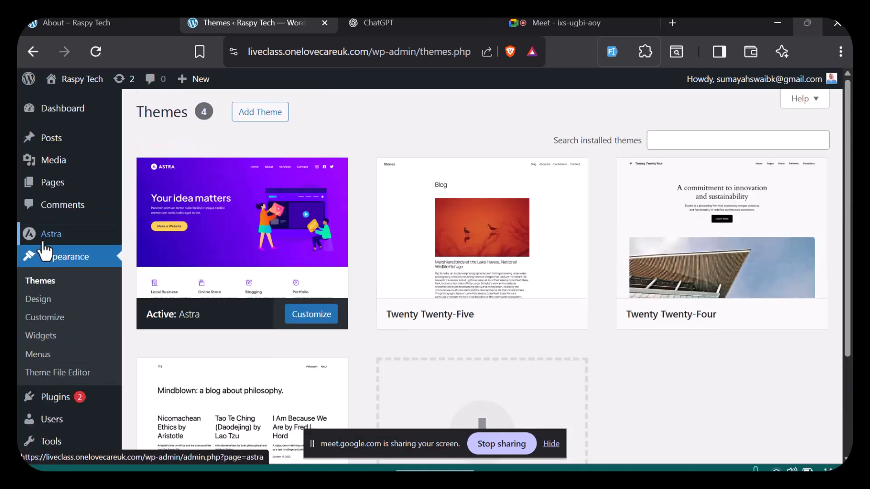
scroll(293, 349, down, 3)
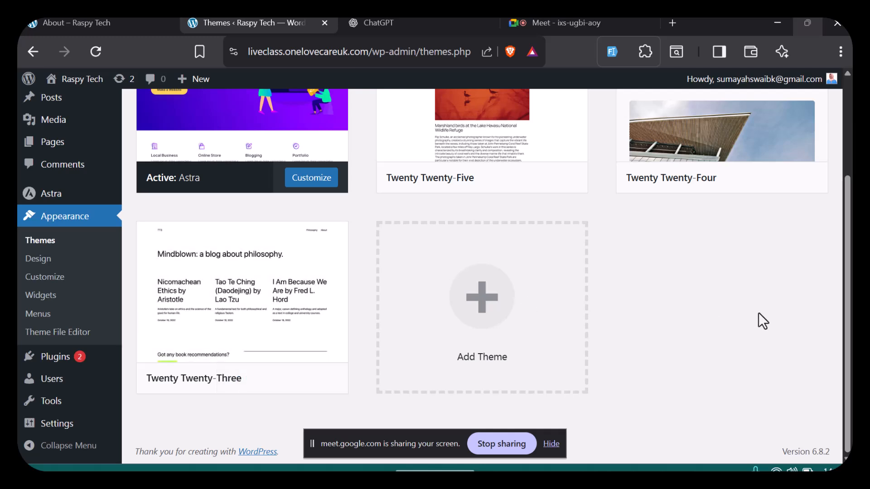
scroll(758, 313, up, 2)
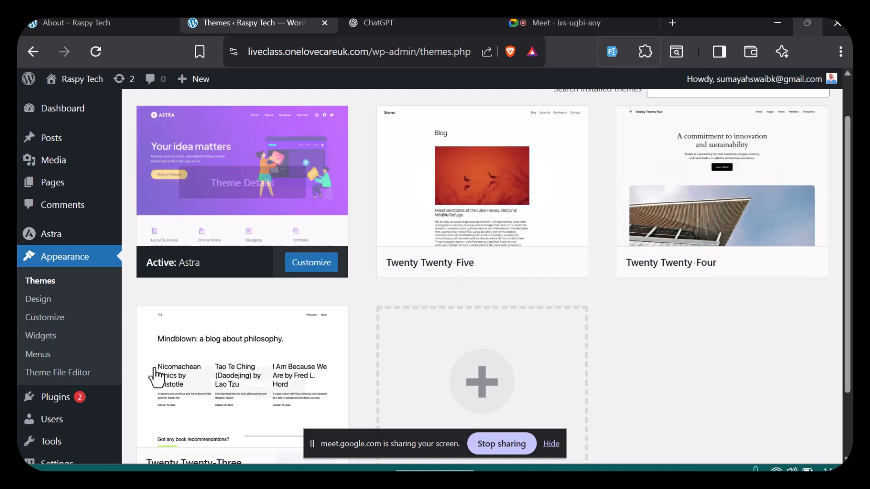
scroll(347, 362, up, 1)
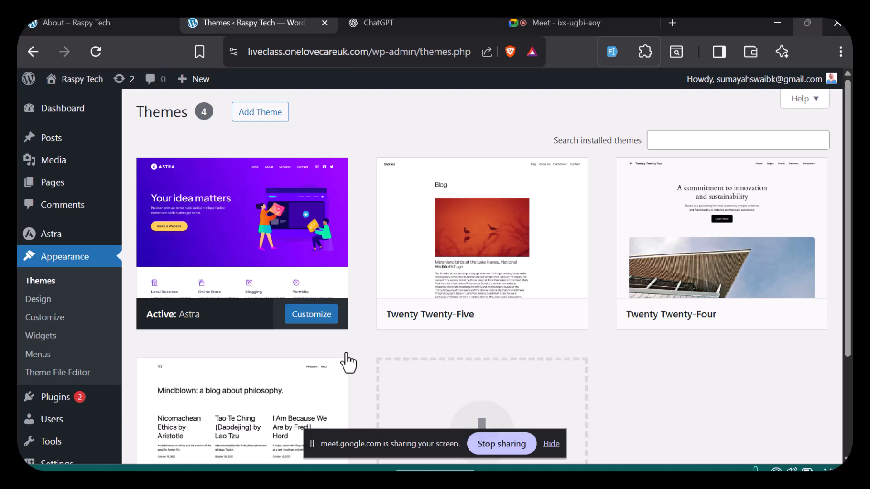
scroll(347, 363, down, 3)
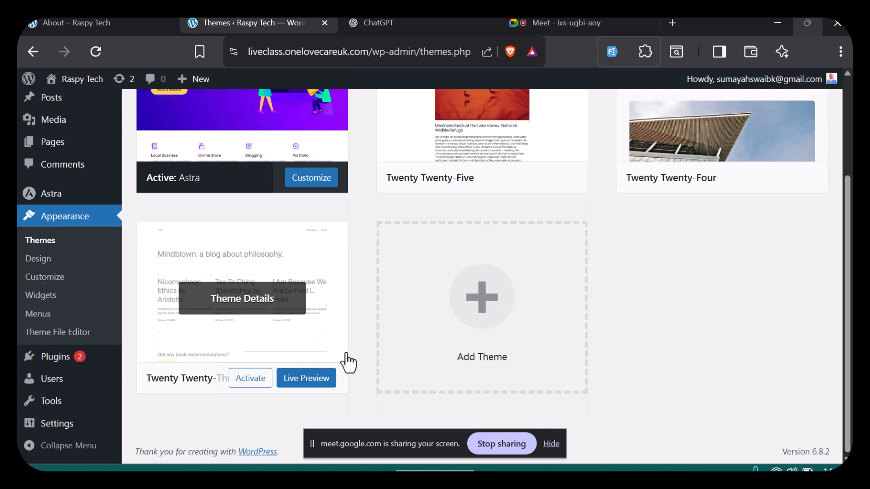
scroll(348, 362, up, 3)
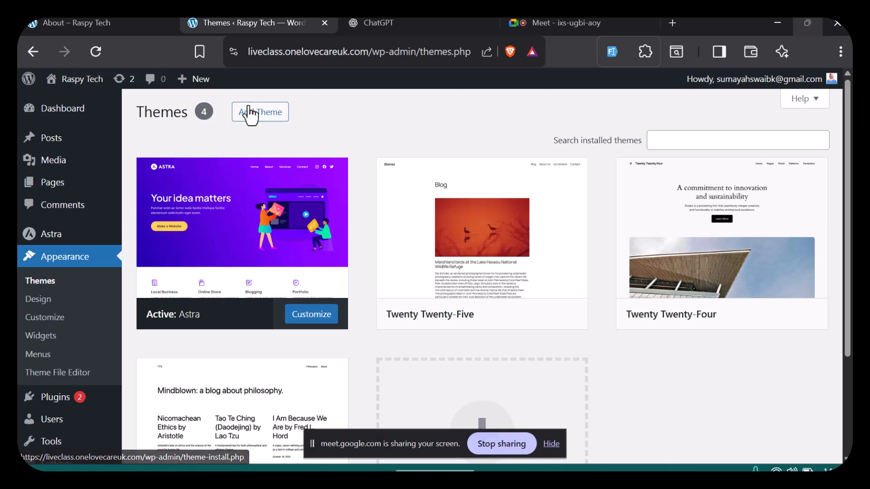
Start adding a new theme and search the theme directory for "sports".
click(260, 117)
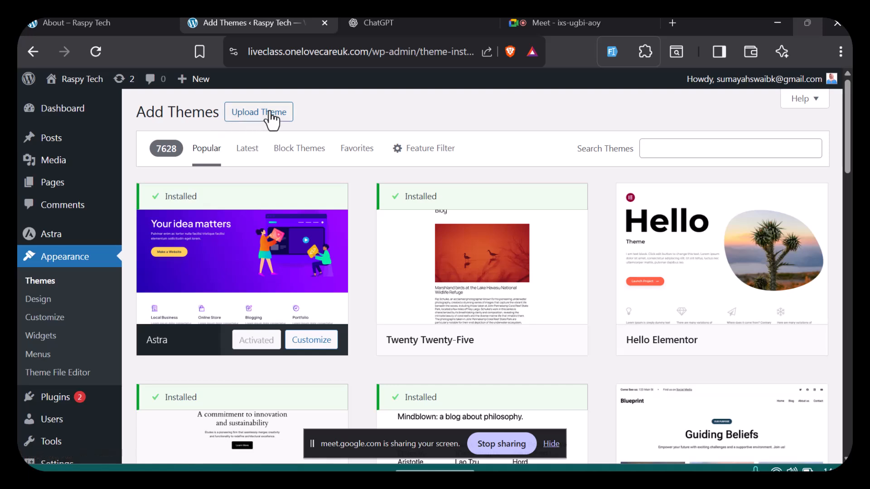
click(683, 148)
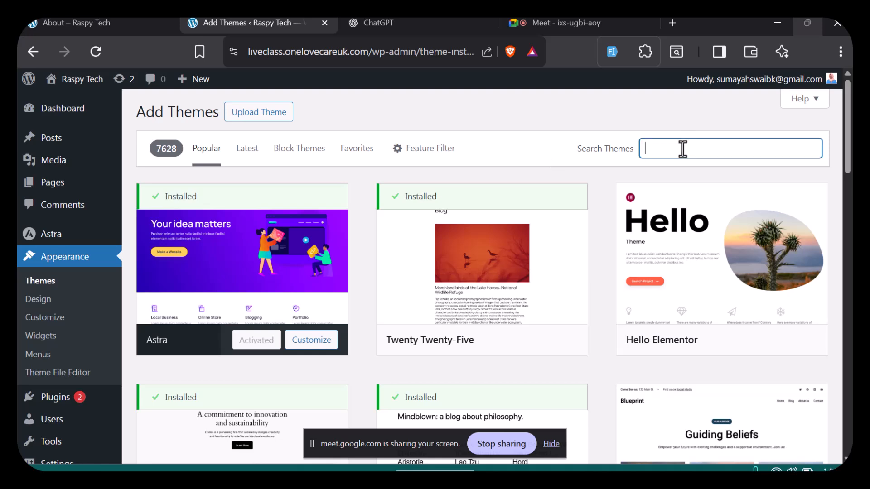
text(sports)
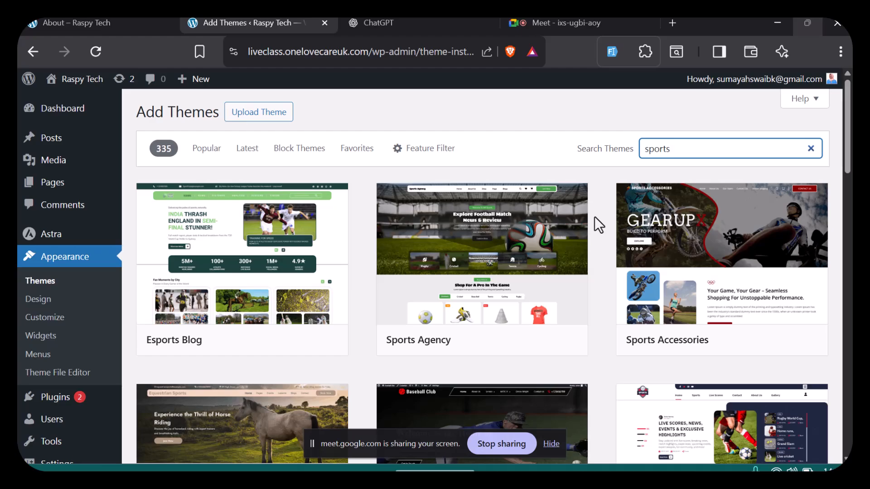
Browse the sports theme results and compare their thumbnails.
scroll(361, 292, down, 1)
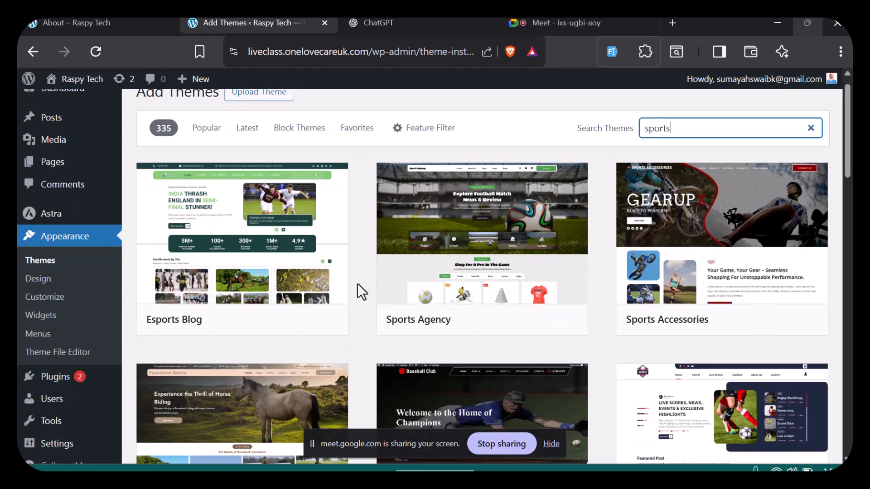
scroll(361, 292, down, 10)
scroll(361, 292, up, 4)
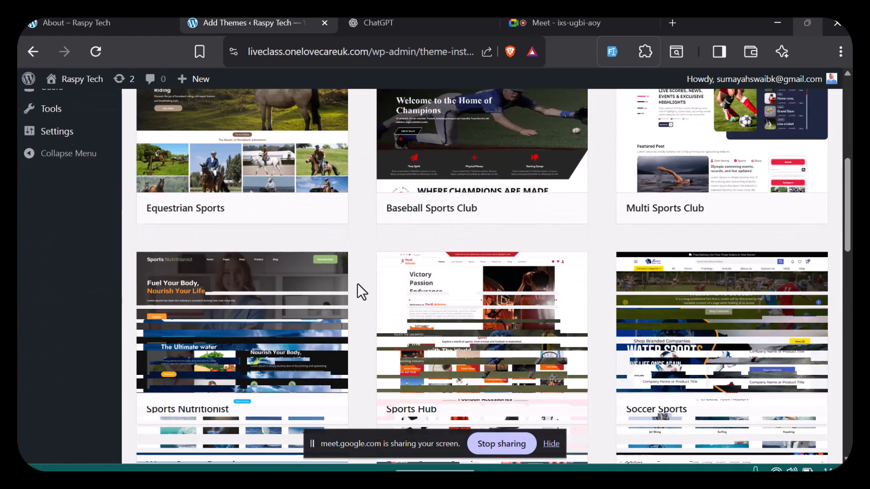
scroll(360, 290, down, 7)
scroll(360, 290, up, 7)
scroll(360, 290, down, 10)
scroll(357, 283, down, 15)
scroll(357, 284, down, 5)
scroll(357, 284, up, 10)
scroll(357, 283, down, 5)
scroll(357, 284, down, 10)
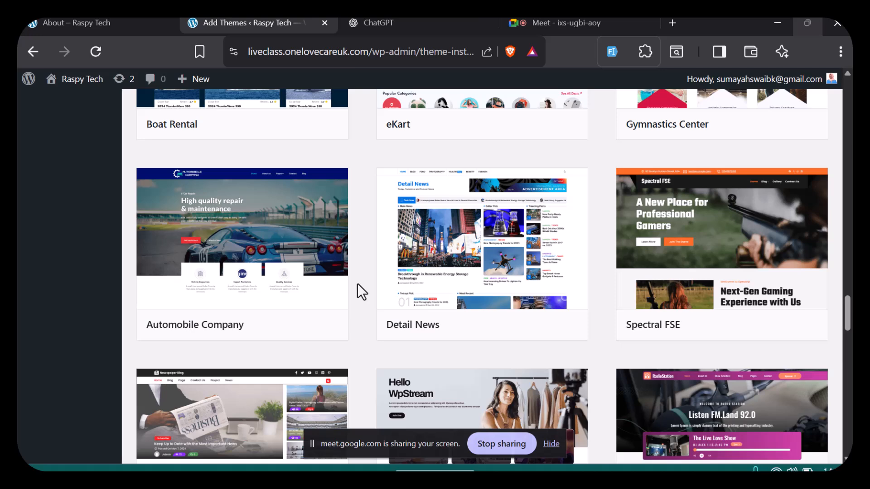
scroll(357, 283, up, 1)
mouse_move(518, 281)
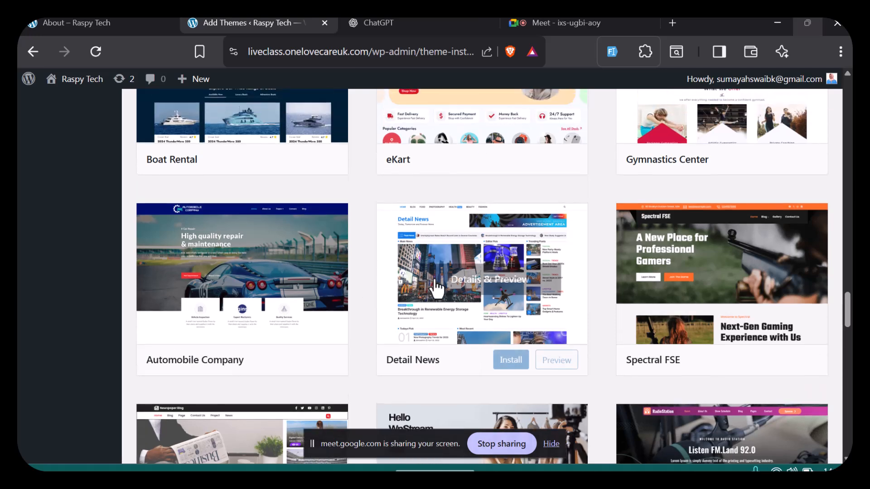
scroll(423, 290, up, 5)
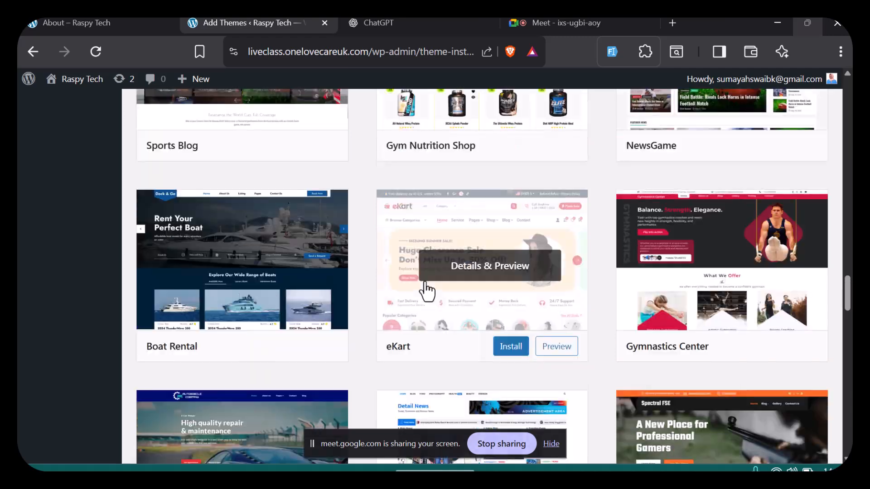
scroll(426, 290, up, 5)
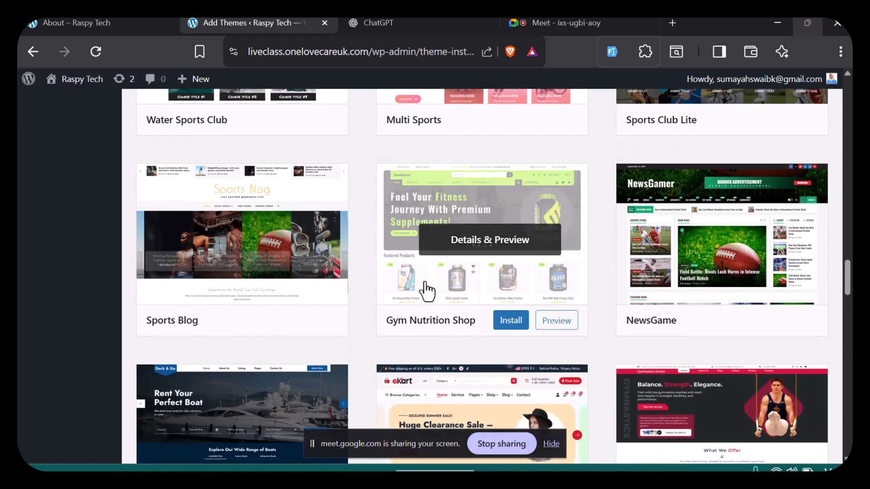
scroll(426, 290, up, 2)
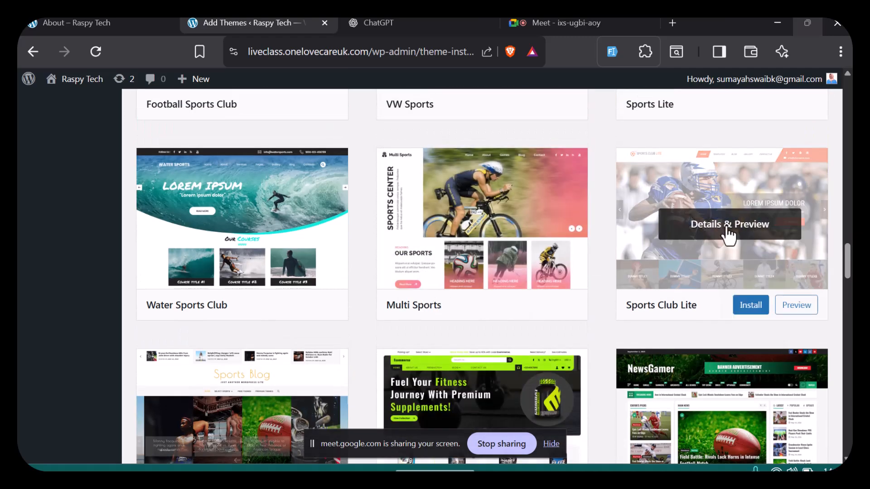
scroll(526, 236, up, 5)
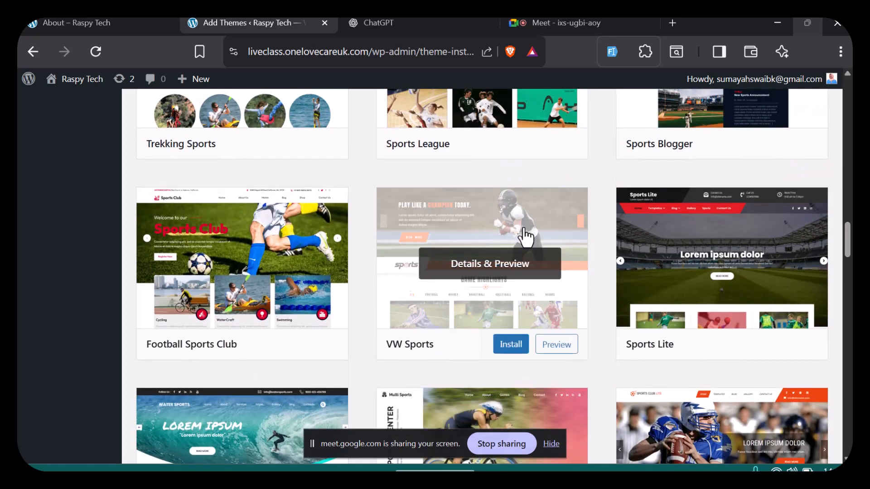
scroll(526, 235, up, 12)
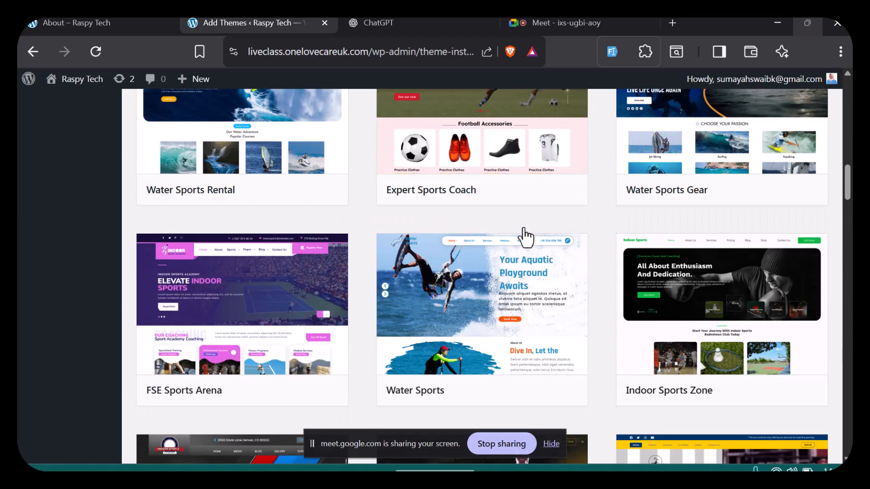
scroll(525, 236, up, 10)
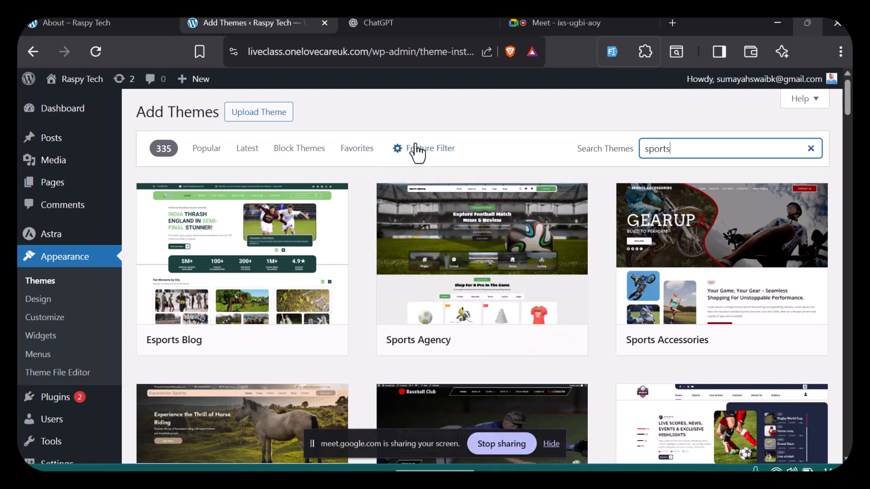
click(420, 108)
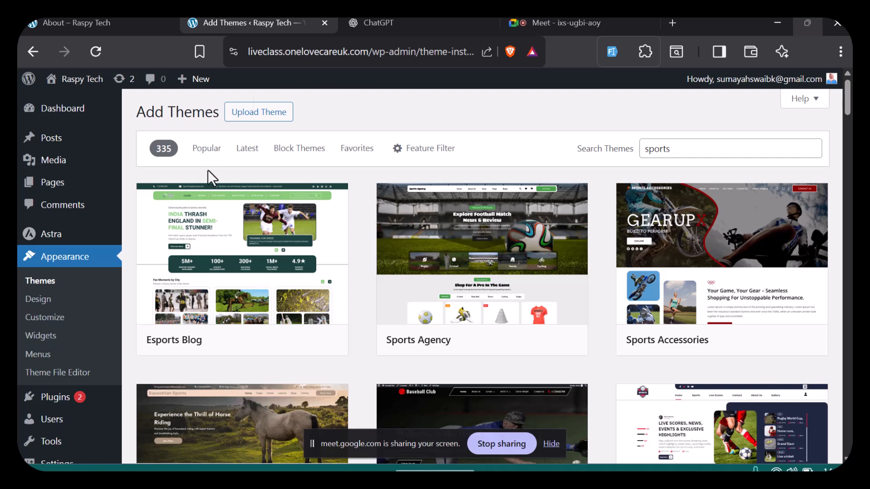
Preview the Esports Blog theme's description and demo page, and install the theme.
mouse_move(192, 265)
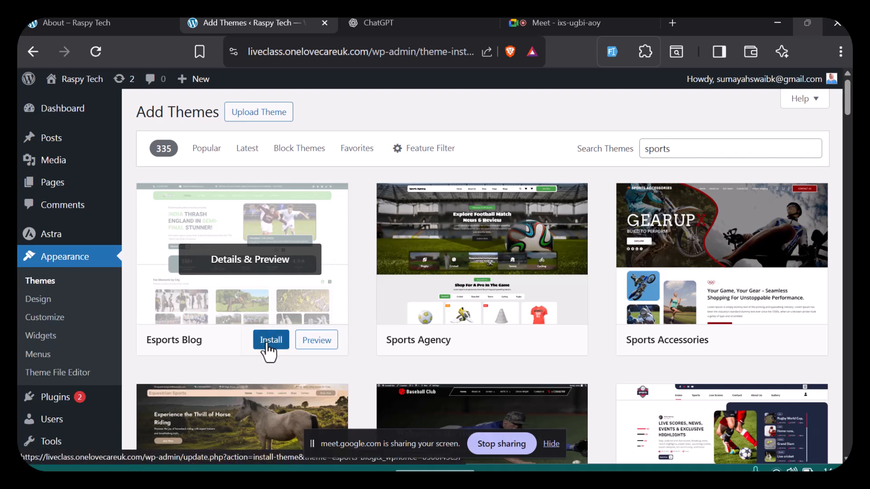
click(316, 340)
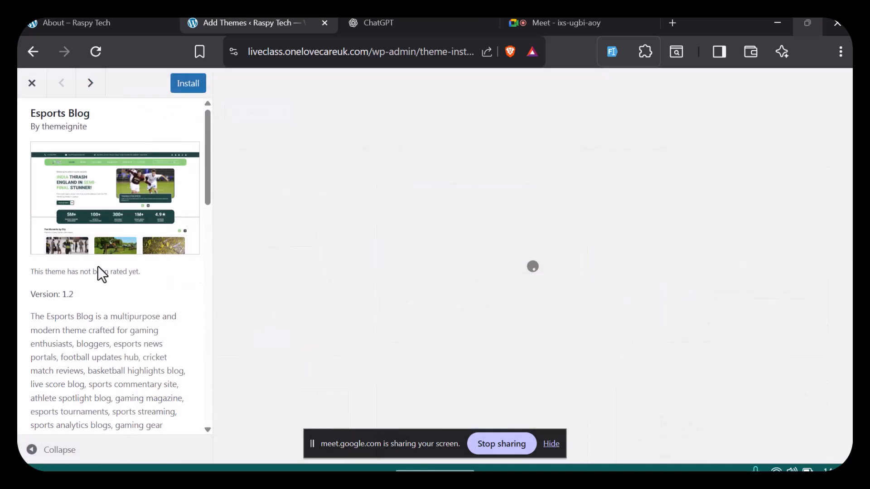
scroll(102, 273, down, 6)
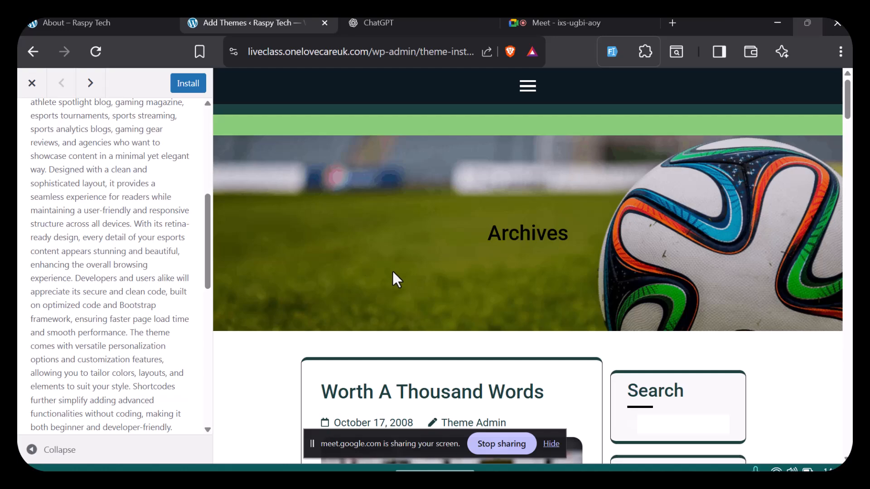
scroll(392, 270, down, 6)
scroll(393, 270, down, 15)
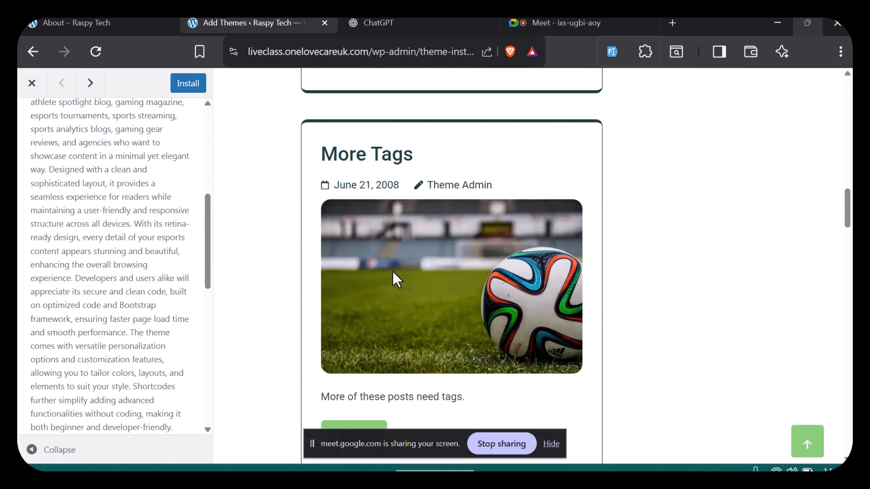
scroll(392, 271, down, 15)
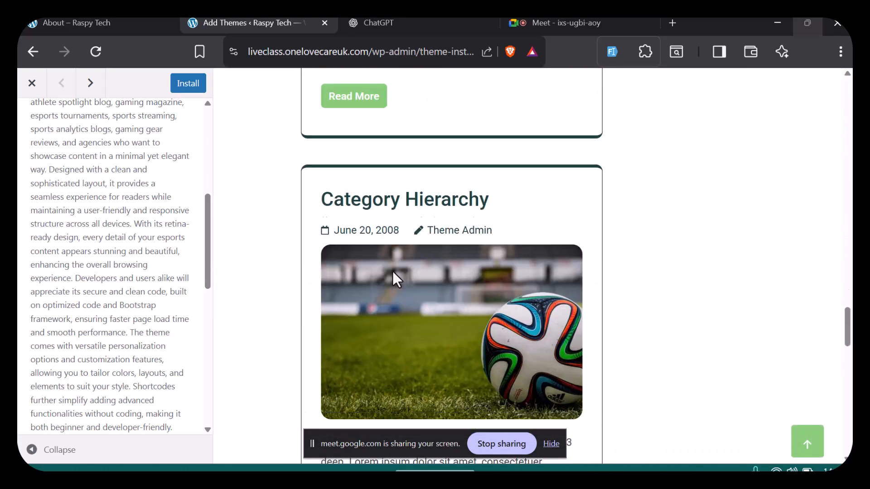
scroll(392, 271, down, 2)
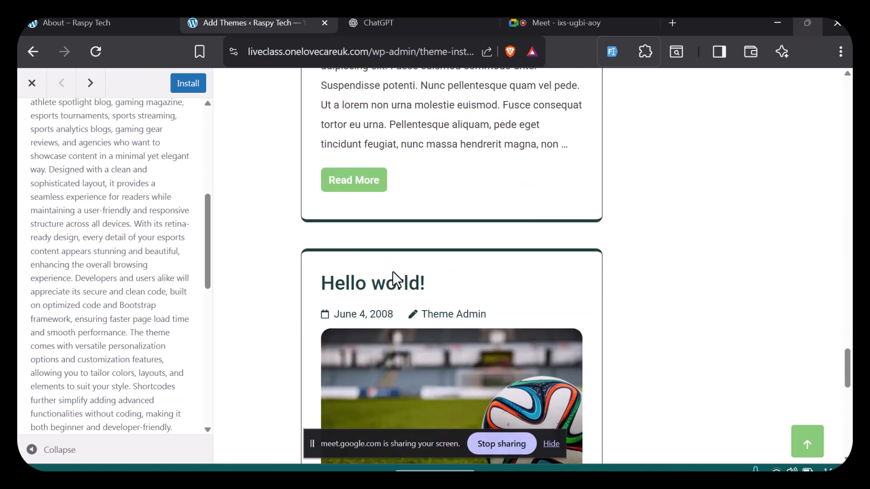
click(186, 83)
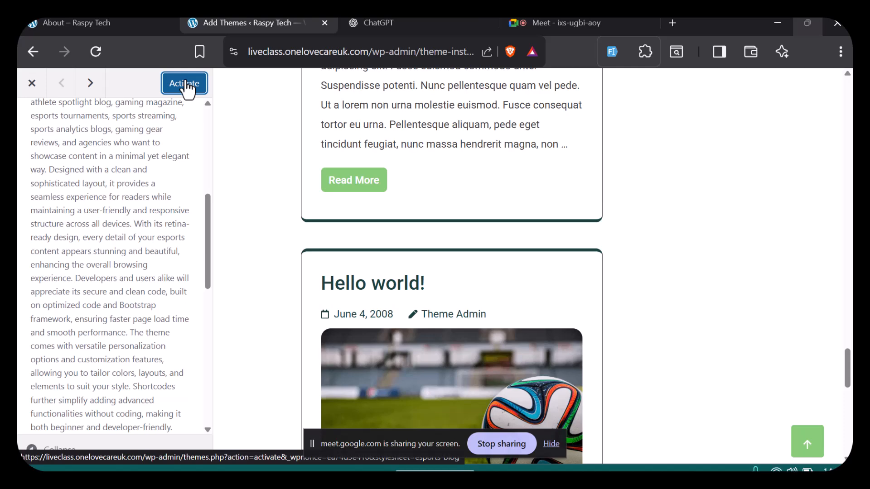
Switch to the Google Meet call to view the in-call messages.
click(559, 21)
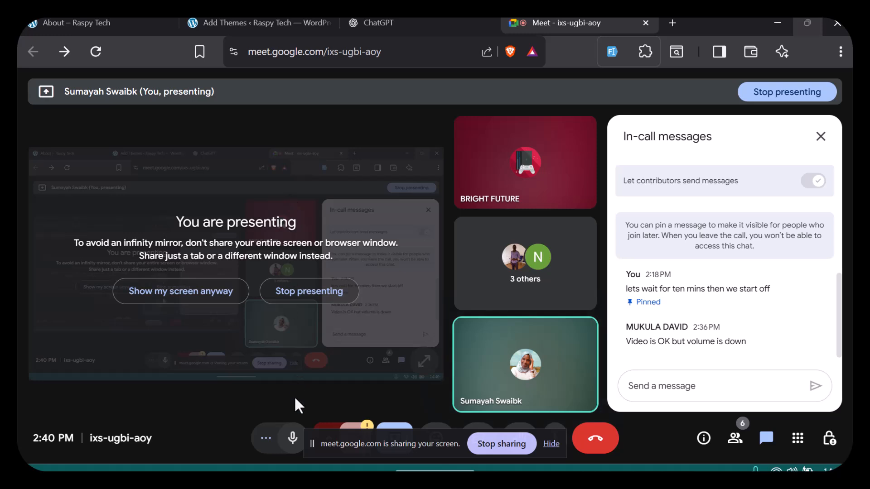
Mute the presenter's own microphone in the call and unmute it again.
click(291, 440)
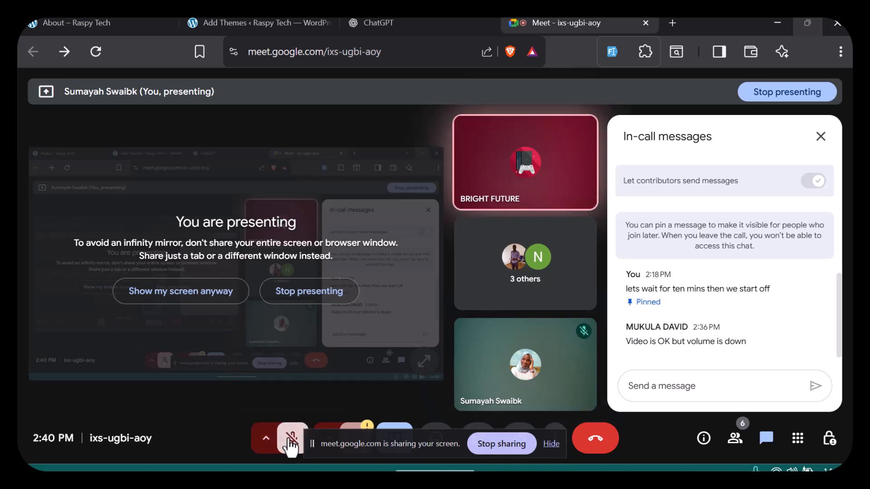
click(291, 439)
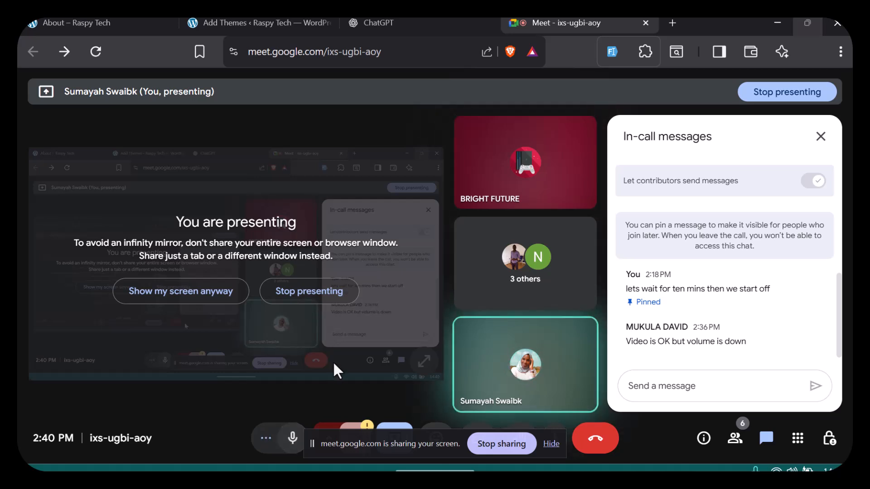
Switch back to the WordPress theme preview and activate the installed Esports Blog theme.
click(286, 14)
click(77, 20)
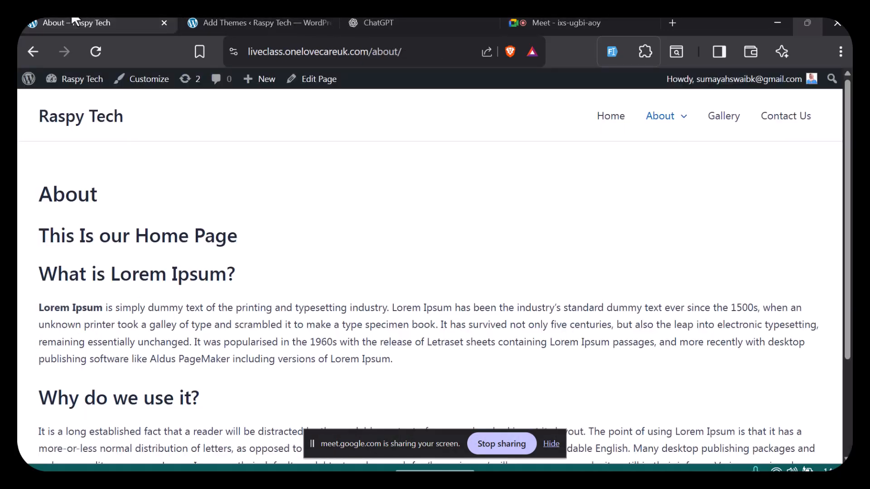
click(253, 27)
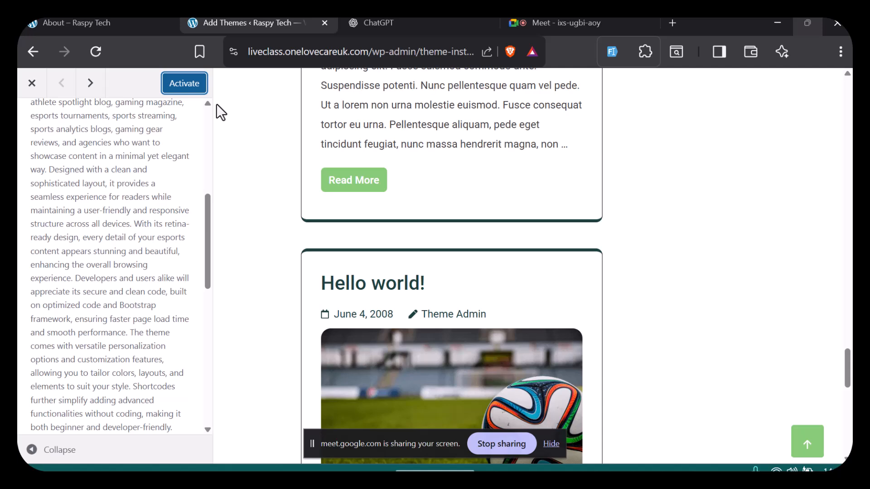
click(186, 86)
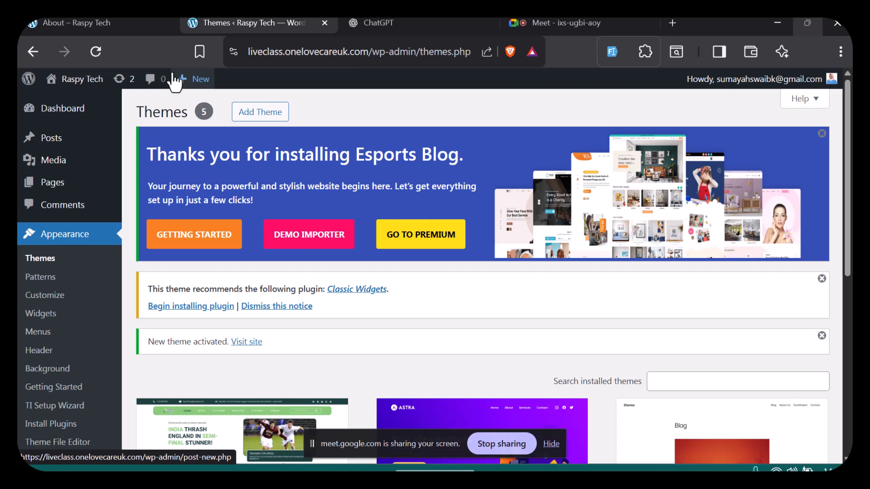
Reload the live About page and review its header, content and sidebar under the Esports Blog theme.
click(114, 23)
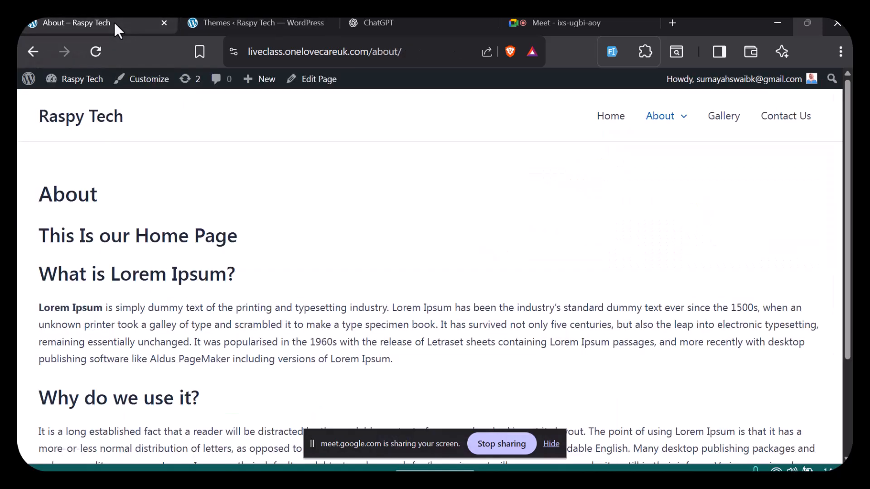
click(93, 50)
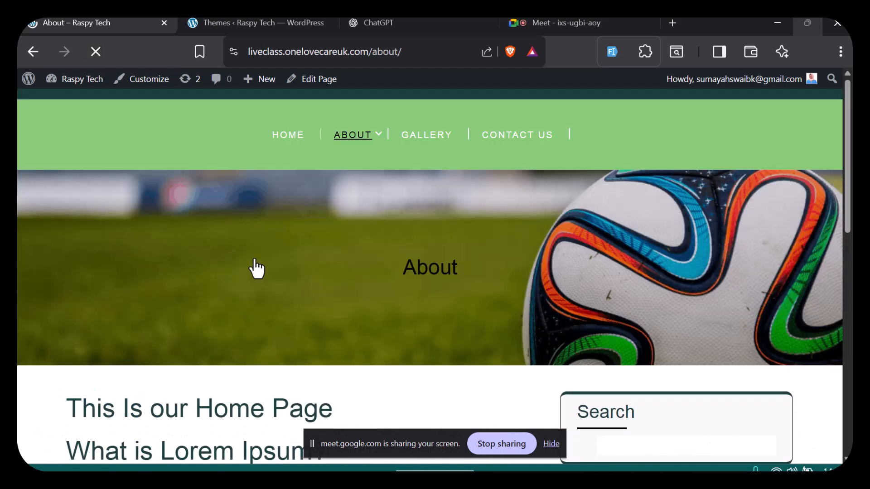
scroll(298, 274, down, 10)
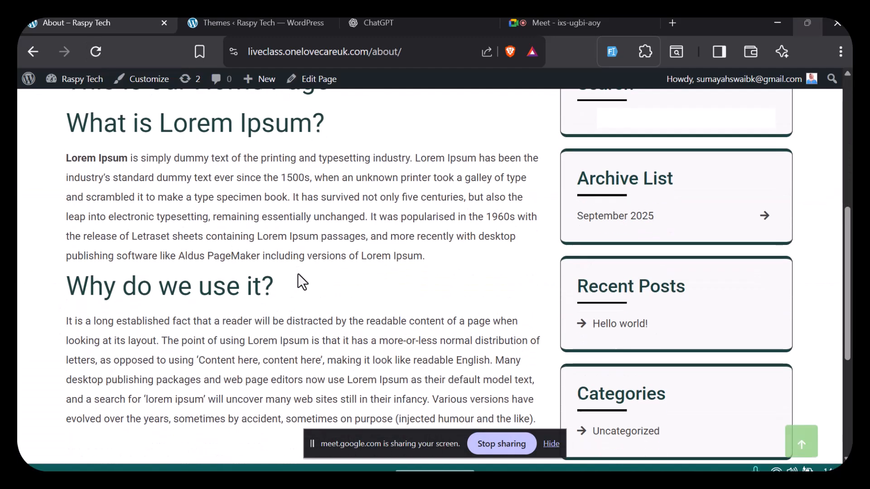
scroll(298, 274, up, 10)
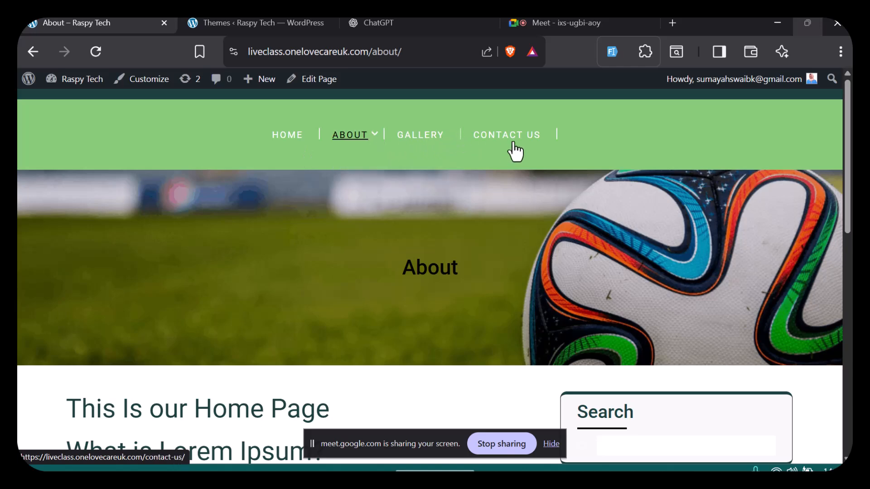
Return to the installed themes in the WordPress dashboard and look over the available theme cards.
click(276, 22)
scroll(276, 183, down, 5)
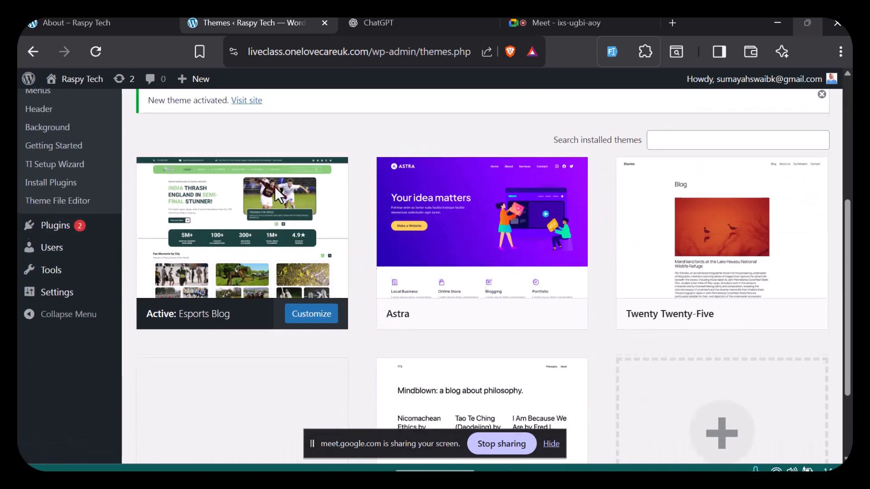
mouse_move(539, 231)
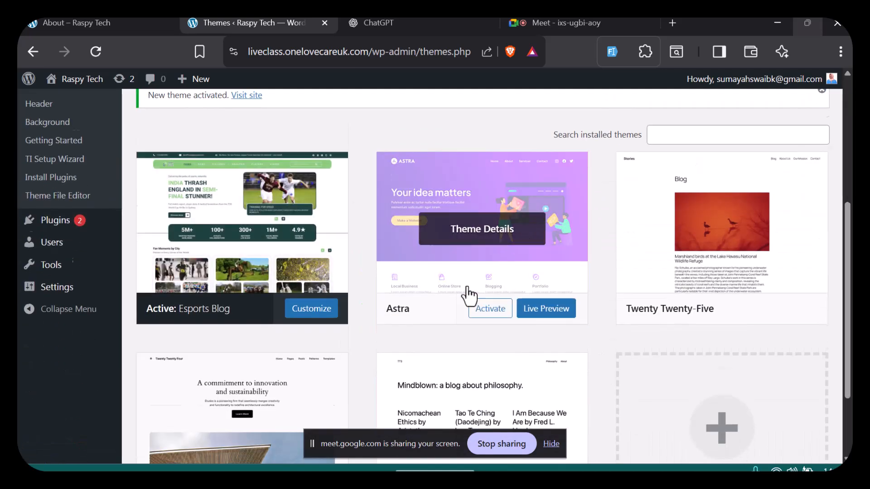
scroll(469, 297, down, 3)
scroll(468, 296, up, 3)
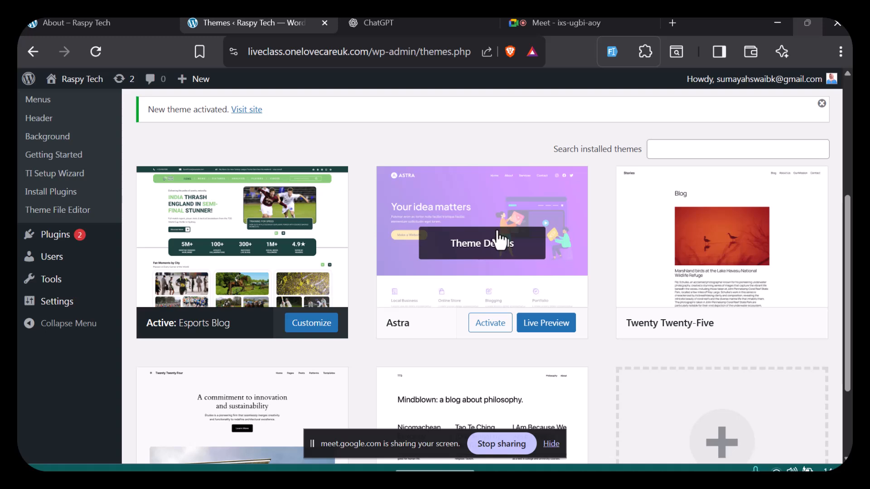
scroll(498, 236, up, 1)
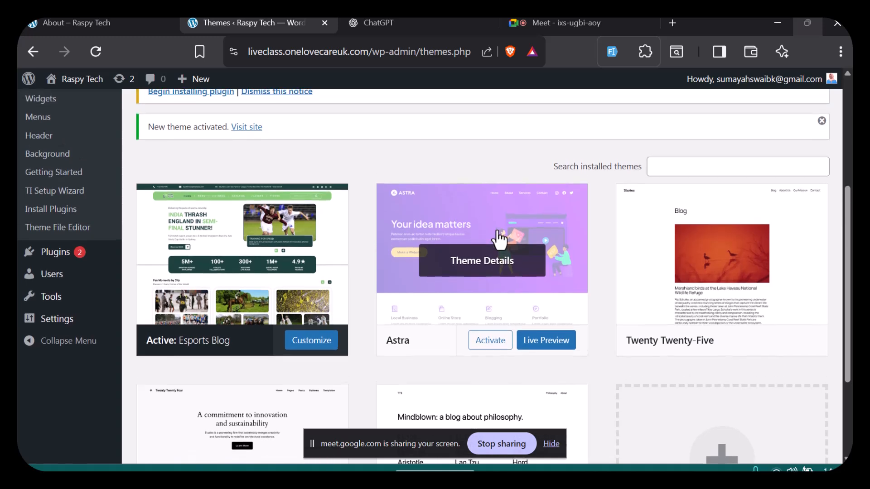
Switch to the Google Meet call and mute the other unmuted participant for everyone.
click(558, 25)
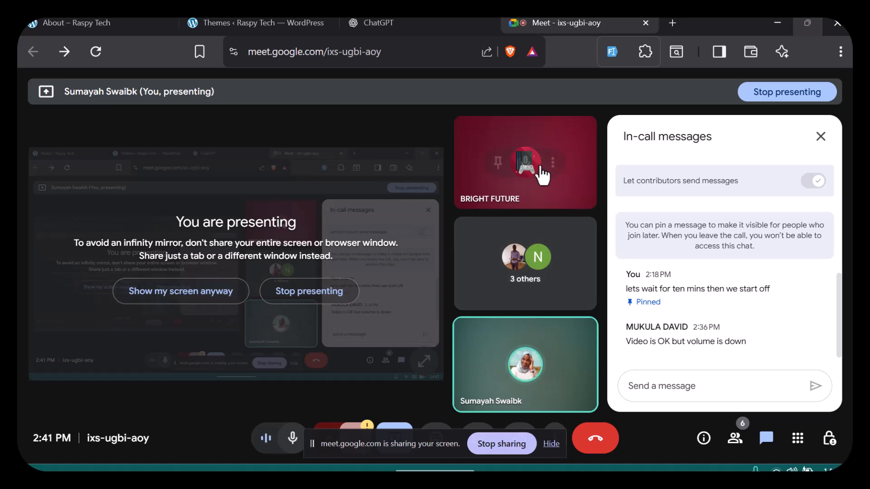
click(526, 164)
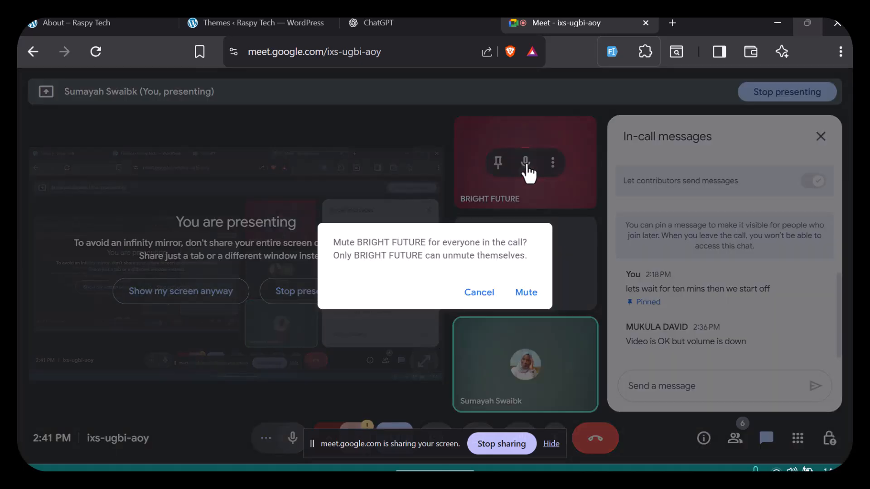
click(521, 295)
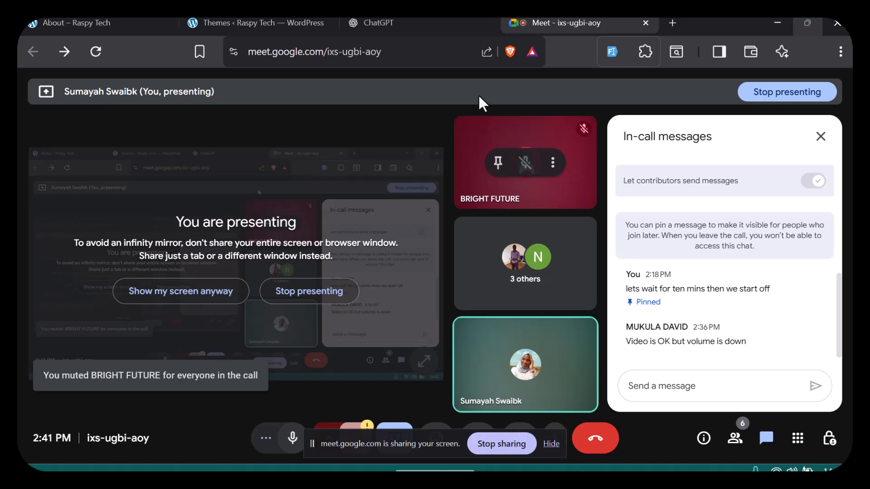
Go back to the WordPress Themes page and activate the Astra theme.
click(294, 21)
mouse_move(500, 338)
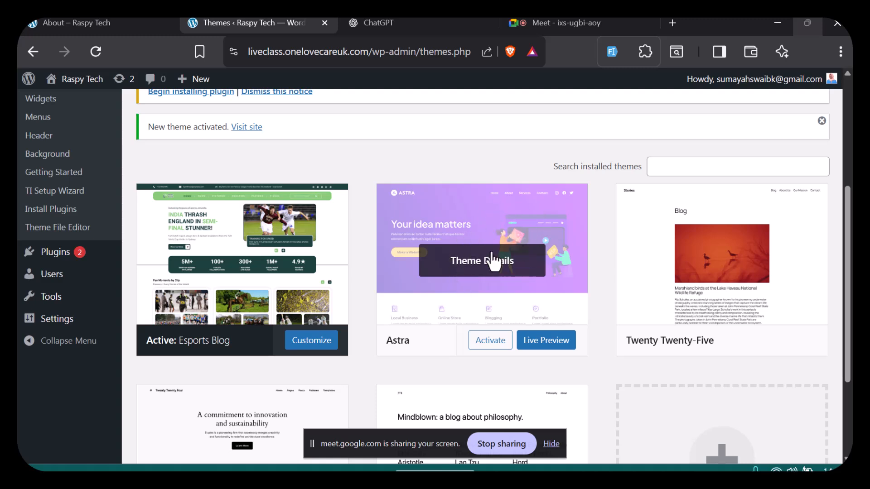
click(489, 346)
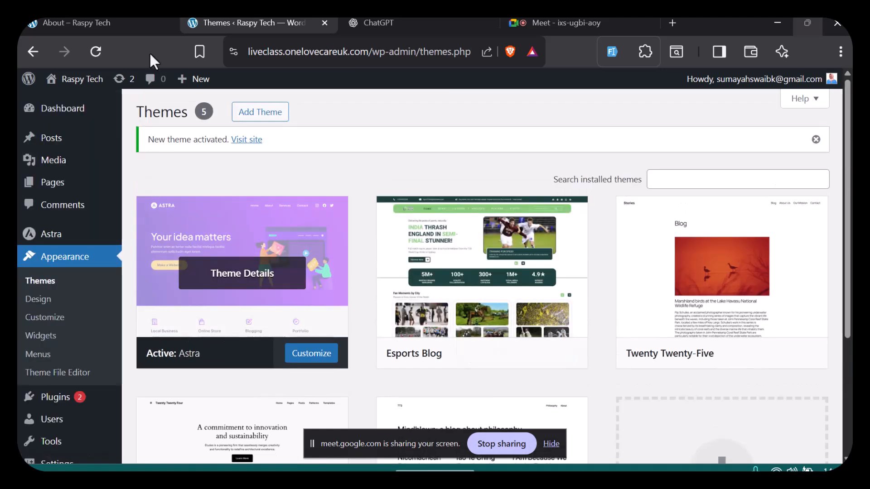
Reload the live About page and check its layout from header to footer under the Astra theme.
click(115, 20)
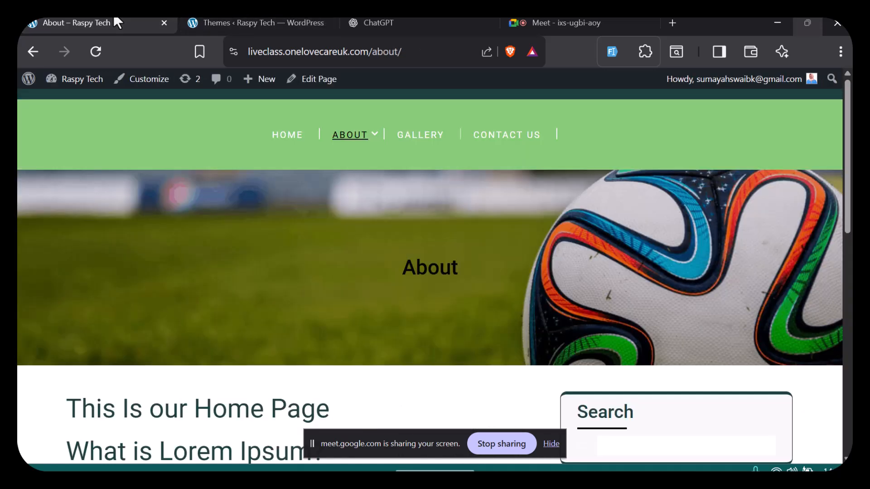
click(95, 50)
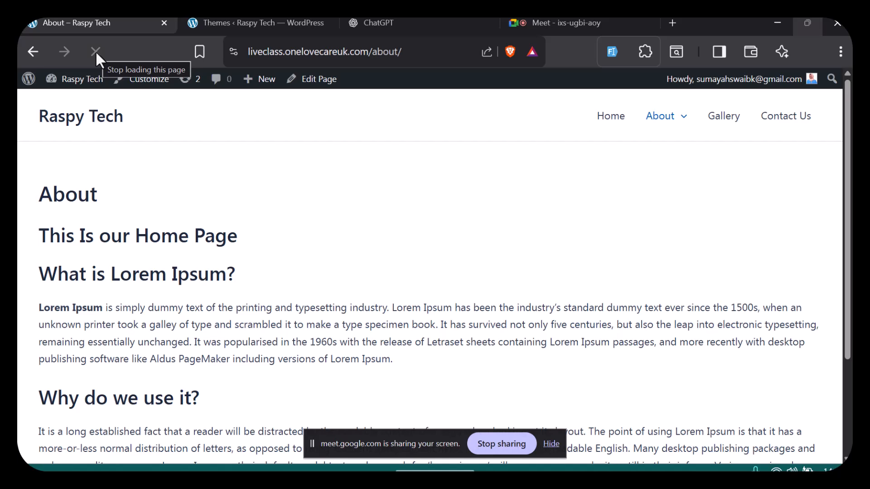
scroll(287, 310, down, 3)
scroll(287, 310, up, 3)
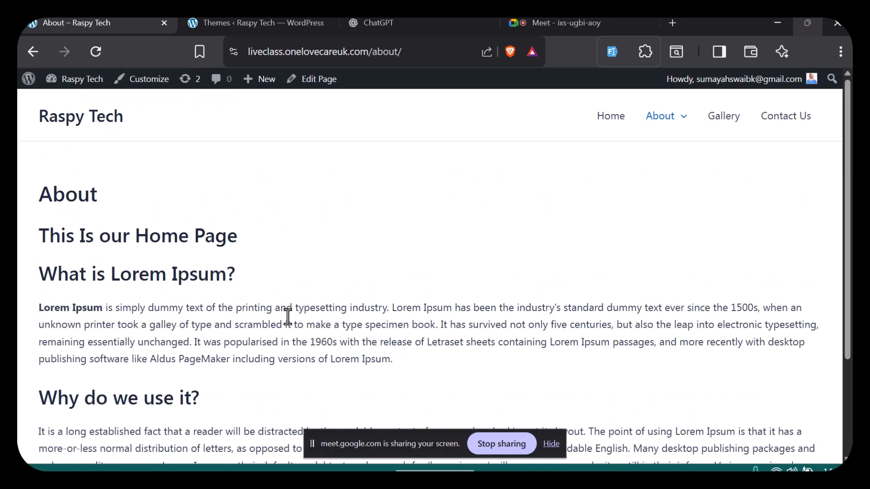
click(97, 53)
scroll(227, 267, down, 3)
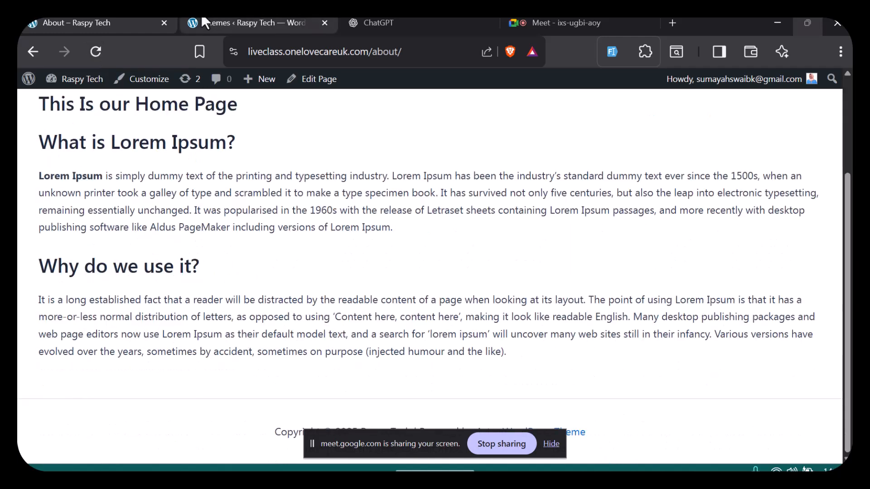
Revisit the Themes page to see the active theme, and look through the live About page again.
click(227, 22)
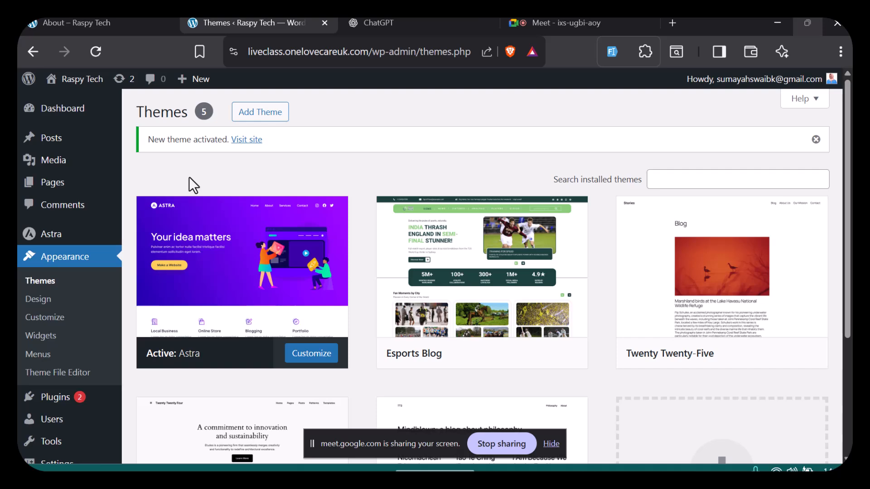
click(82, 22)
scroll(131, 146, up, 3)
scroll(132, 149, down, 2)
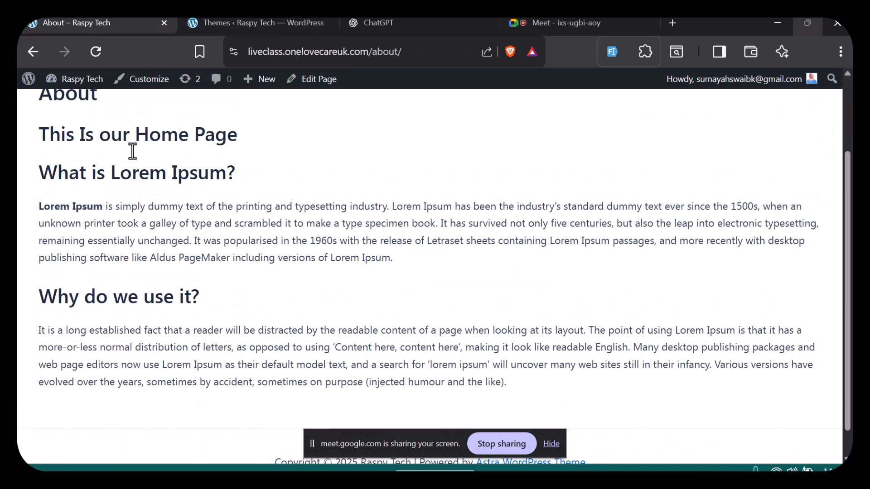
scroll(132, 151, down, 1)
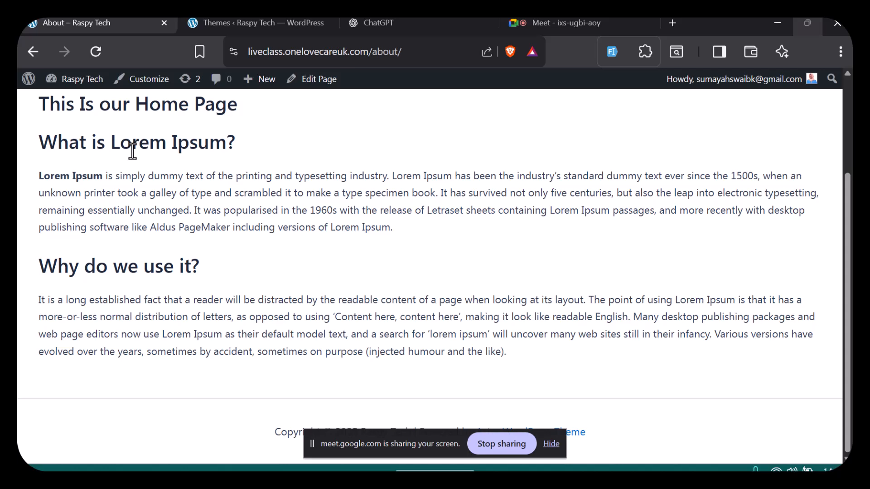
scroll(132, 151, up, 3)
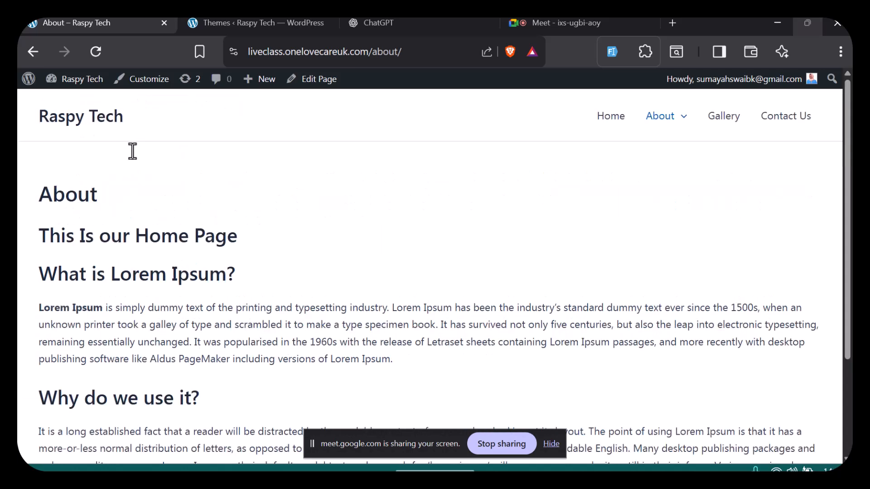
Open the site customizer from the About page and examine the Global typography presets, base fonts and heading fonts.
click(141, 82)
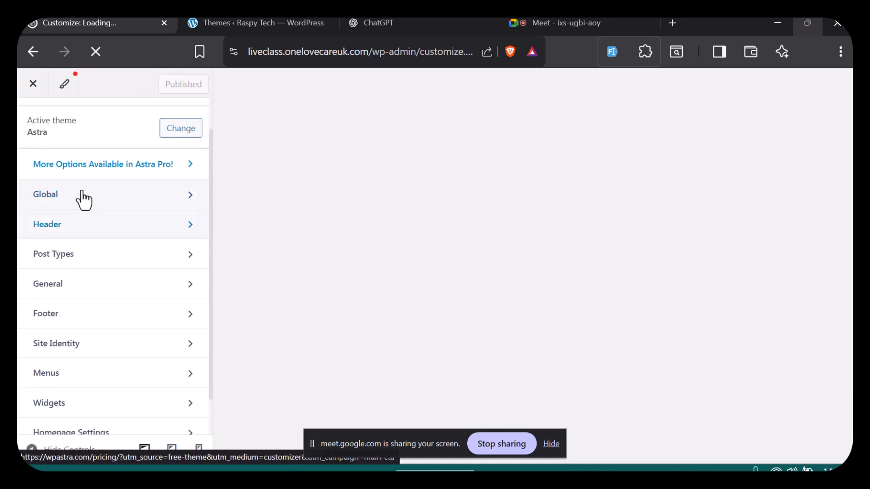
click(81, 198)
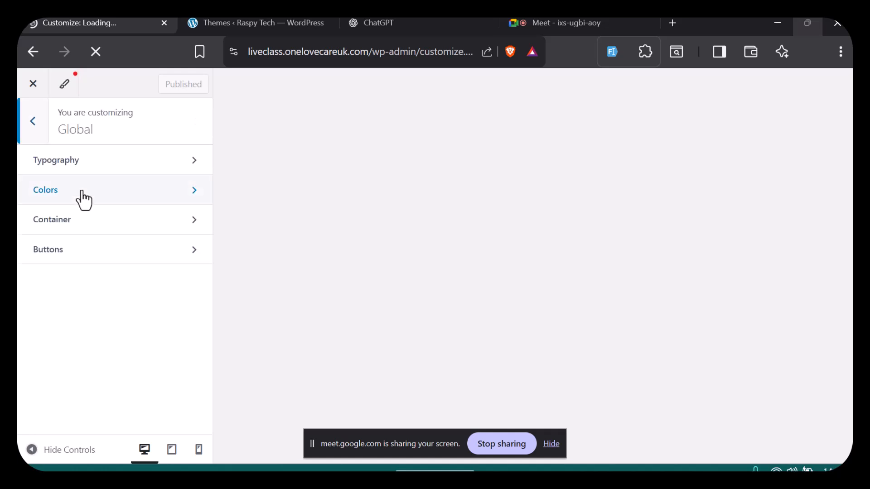
click(111, 174)
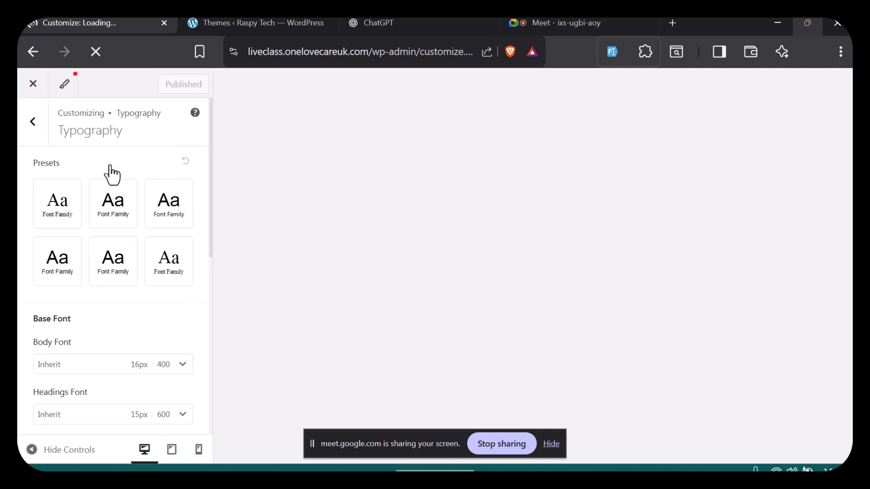
scroll(76, 320, down, 6)
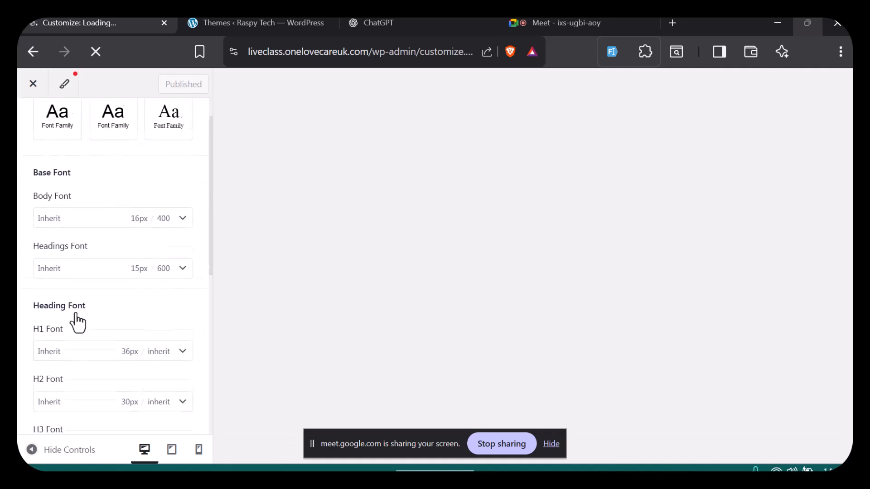
scroll(76, 319, down, 4)
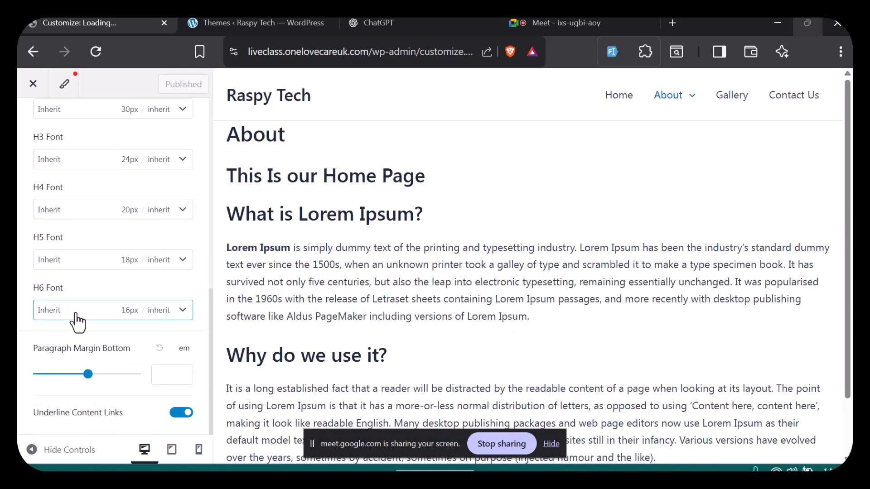
scroll(78, 346, up, 10)
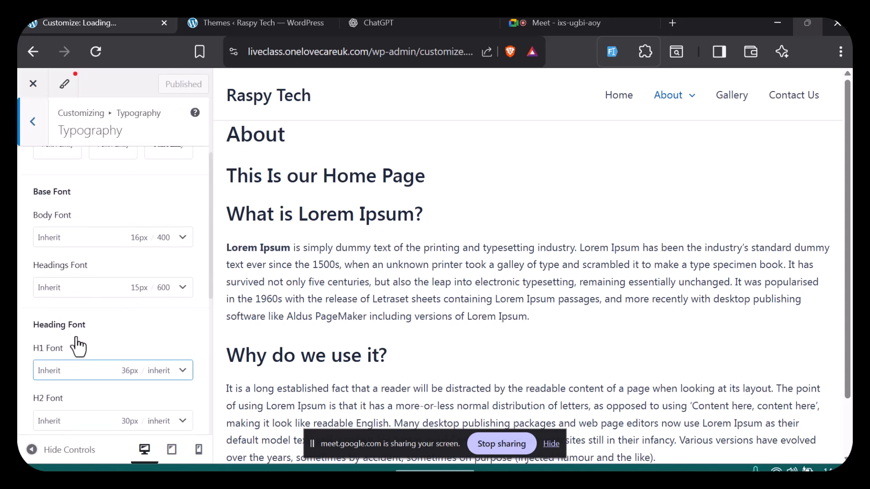
Open the Global color settings and examine the palettes, theme colors and surface colors.
click(35, 136)
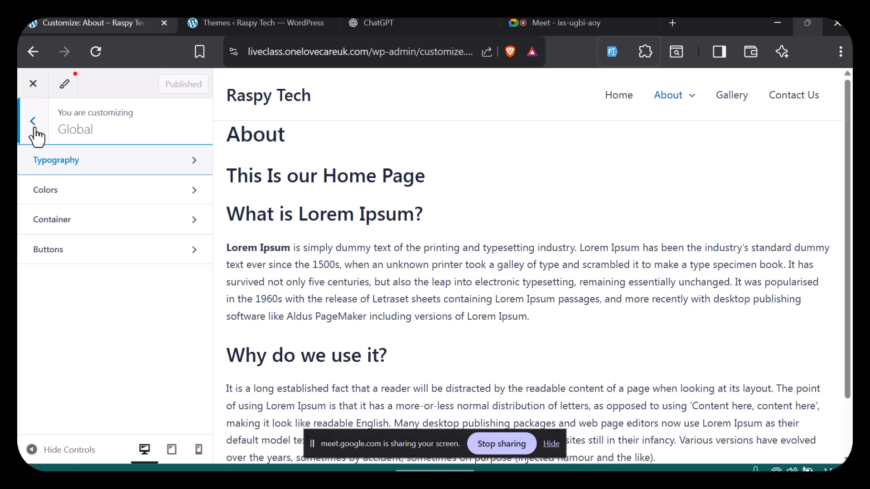
click(59, 202)
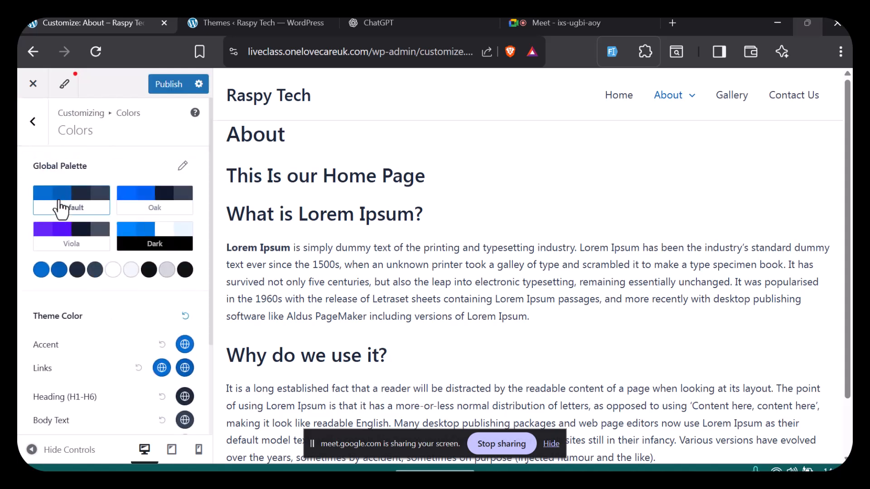
scroll(75, 344, down, 3)
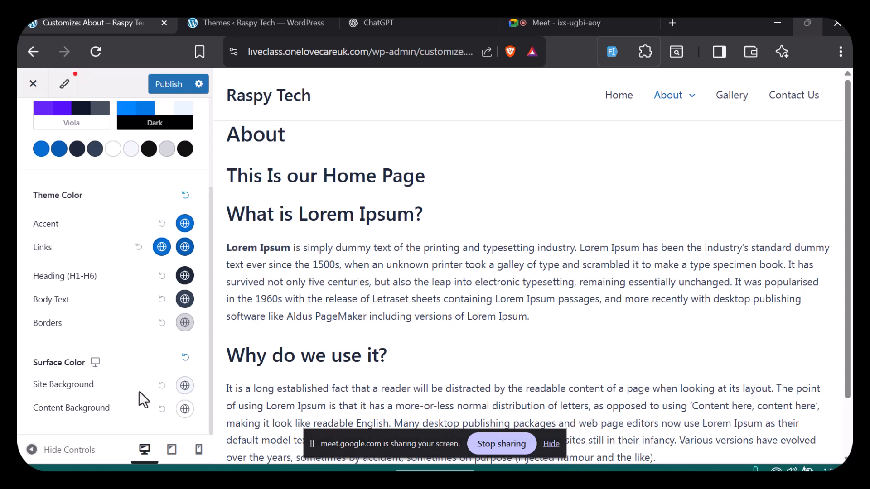
Change the Site Background surface color to a custom medium blue.
click(184, 386)
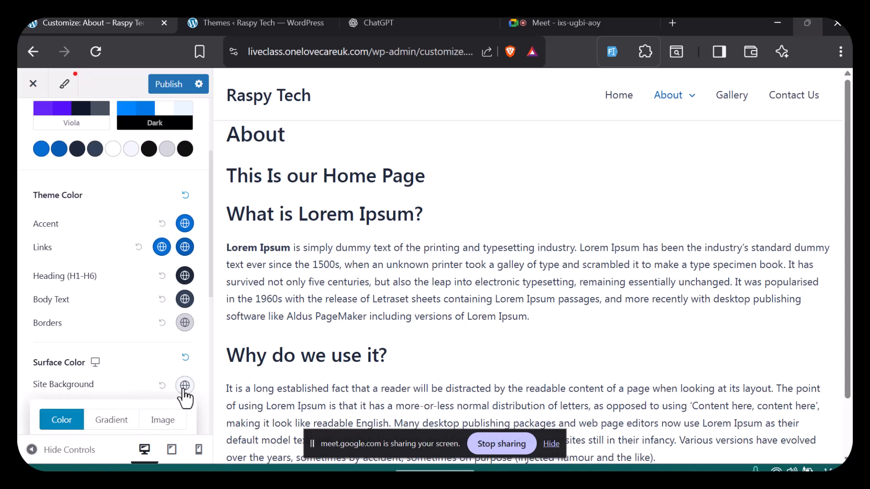
scroll(144, 320, down, 4)
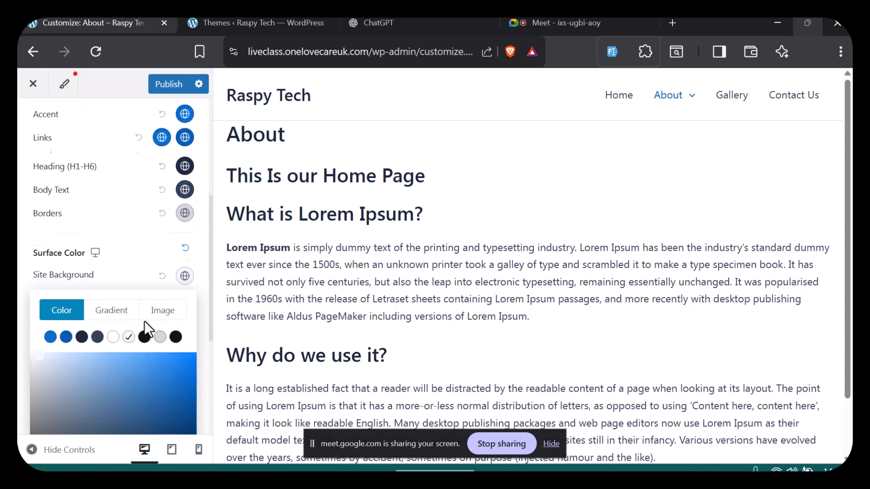
click(144, 321)
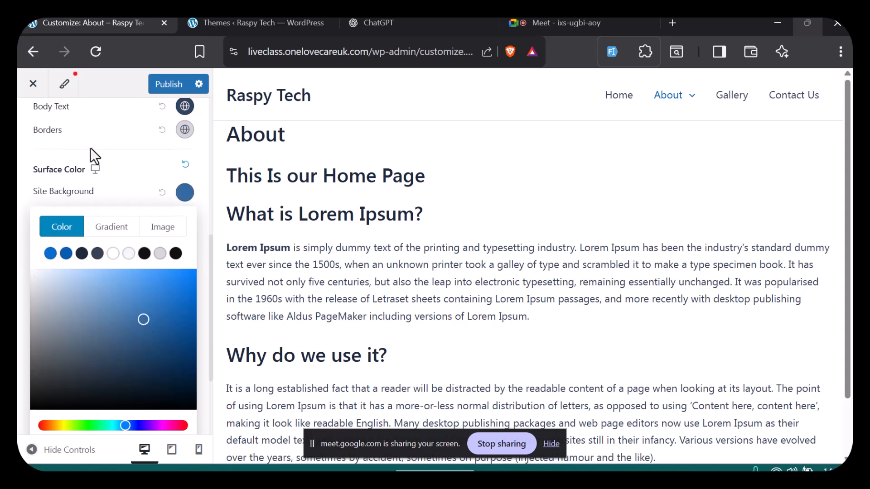
Set the Body Text theme color to a custom bright blue and close the color picker.
scroll(90, 148, up, 2)
scroll(80, 249, up, 1)
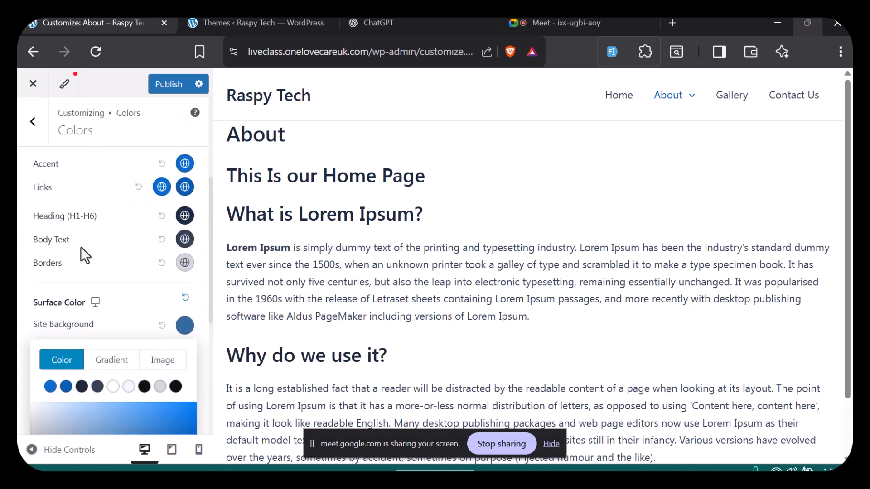
click(184, 236)
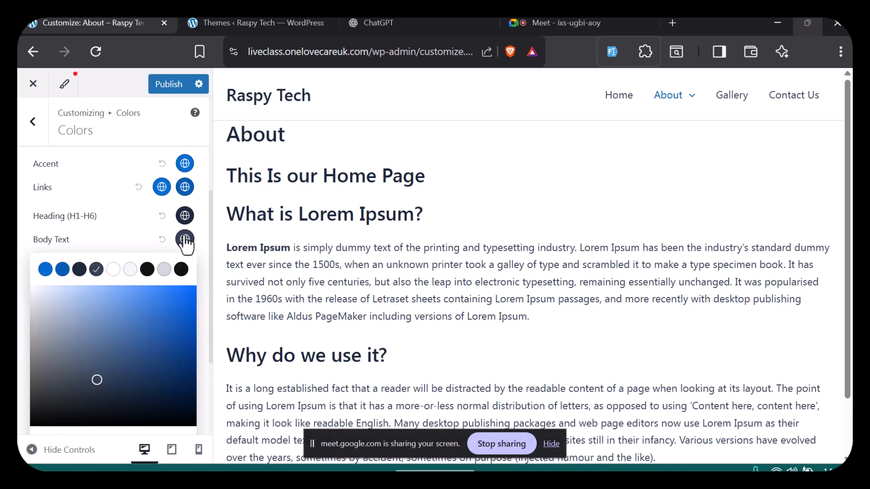
click(172, 310)
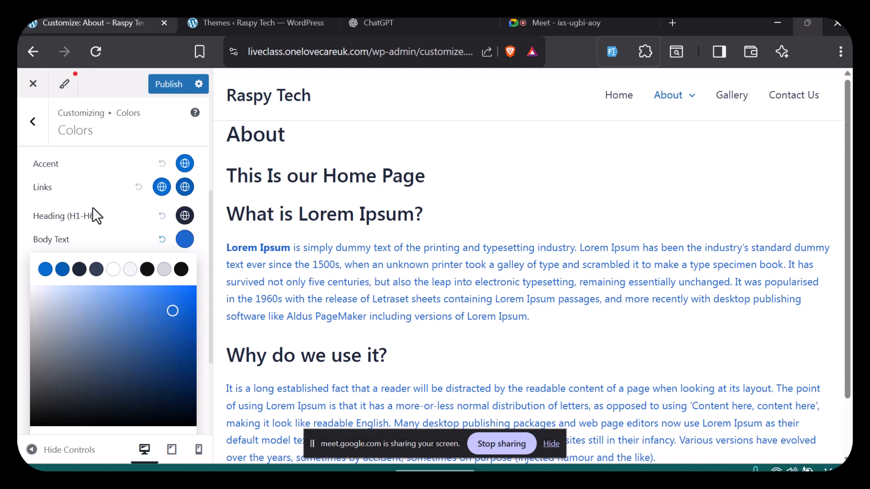
click(133, 211)
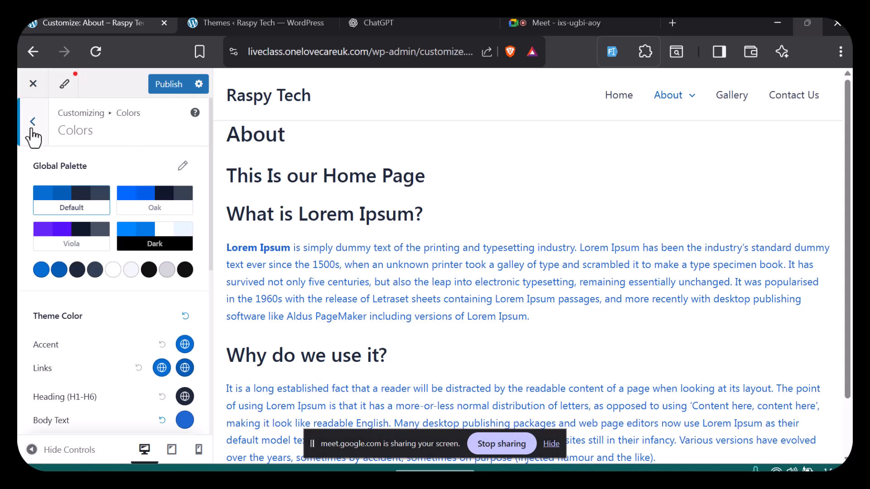
Leave the Global settings and open the Header's Site Title & Logo settings.
click(32, 130)
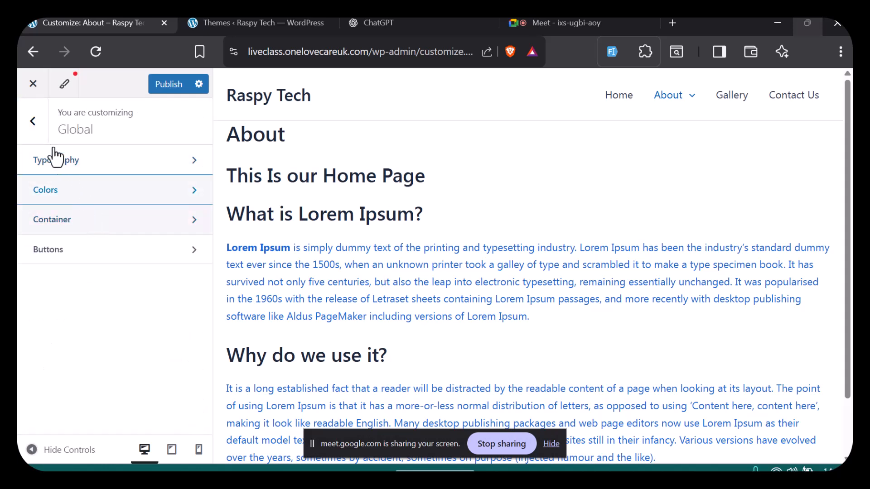
click(34, 129)
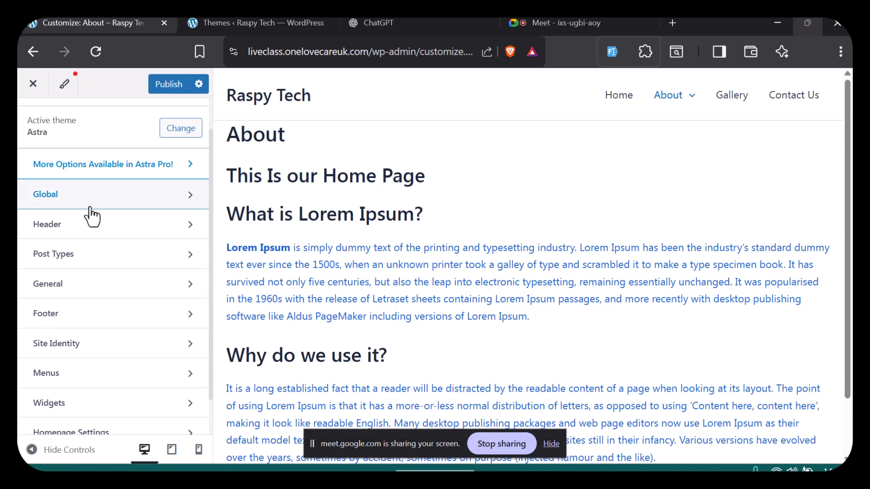
click(102, 230)
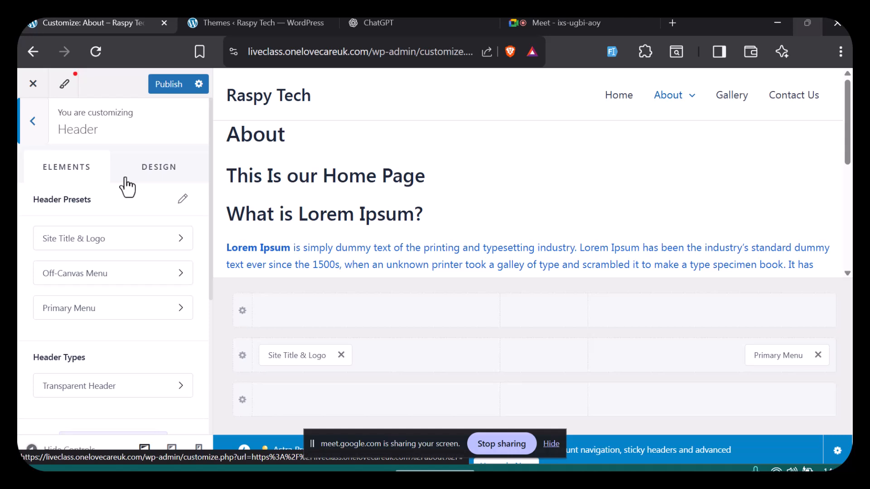
click(122, 239)
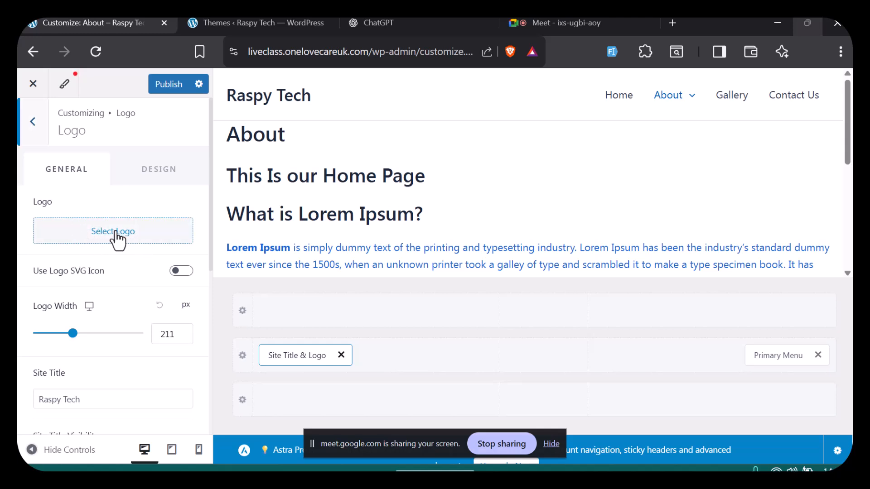
Upload the "raspy tech solutions logo-3" PNG from the RASPY TECH SOLUTIONS folder through the logo selection dialog.
click(114, 233)
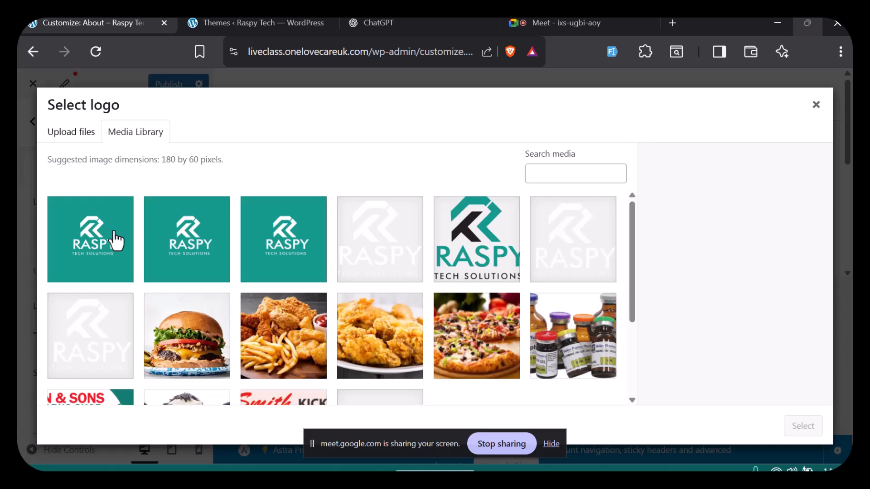
click(61, 136)
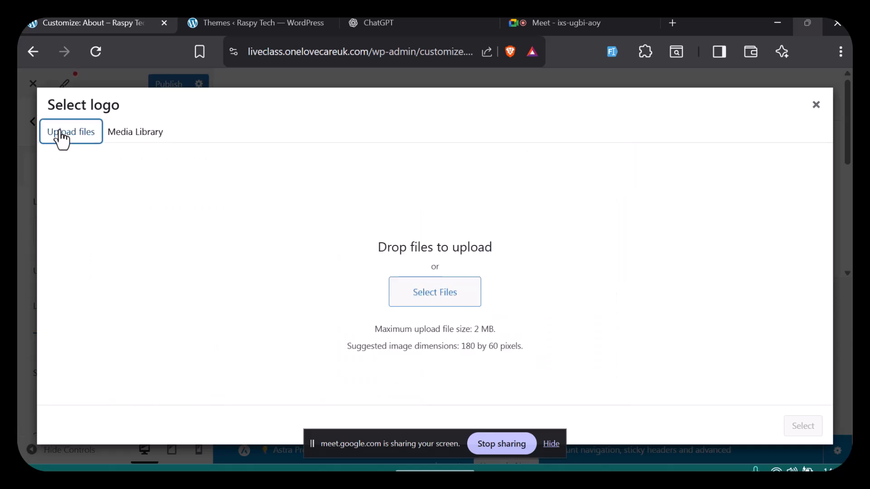
click(425, 299)
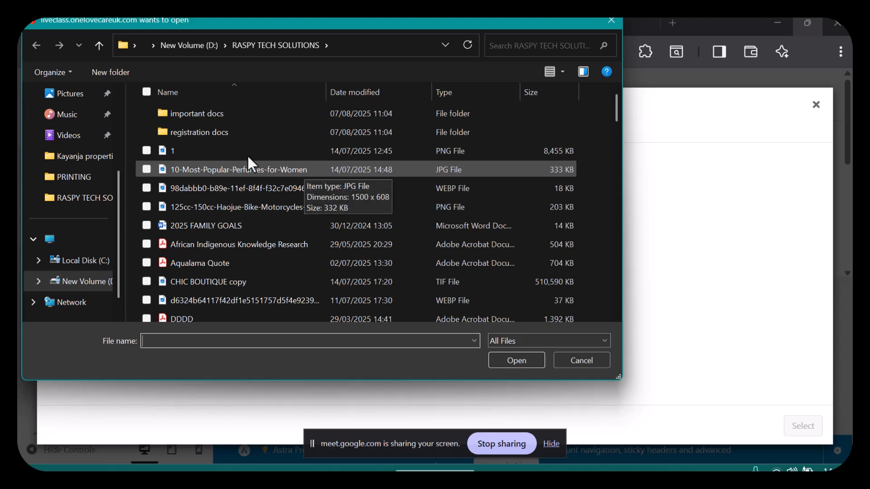
click(96, 199)
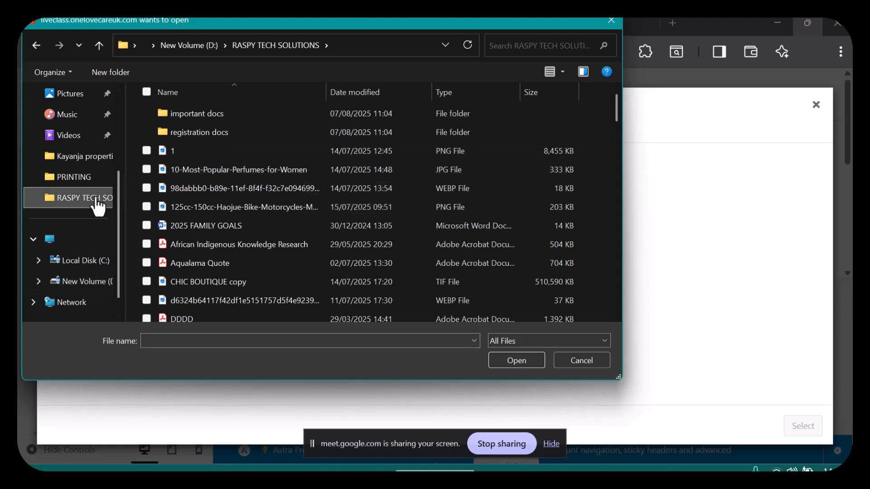
scroll(231, 195, down, 20)
scroll(230, 191, down, 7)
scroll(230, 187, up, 7)
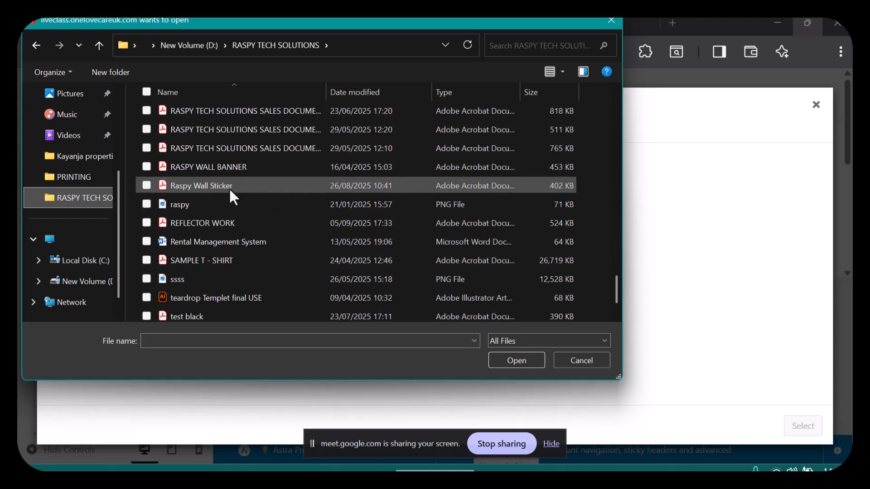
scroll(229, 188, down, 4)
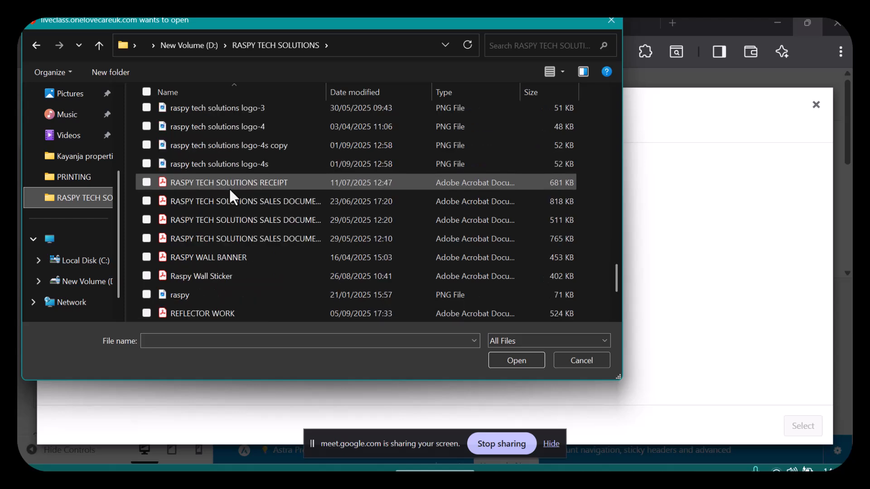
click(222, 110)
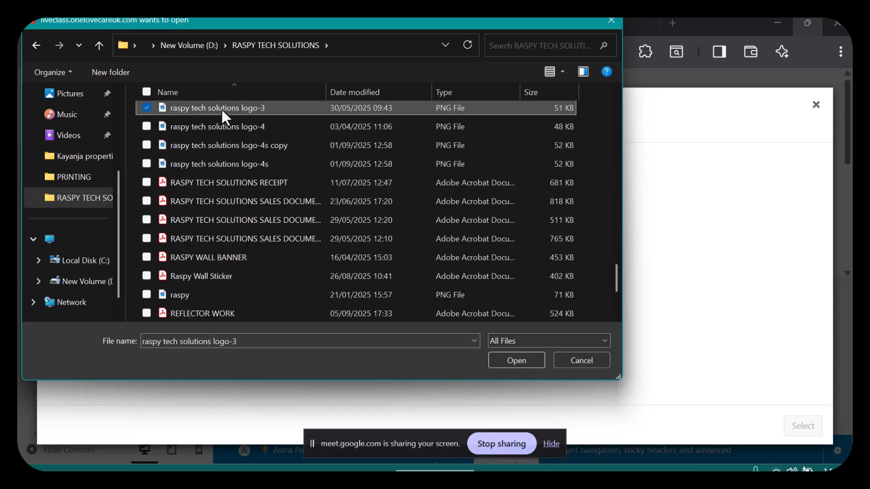
click(513, 359)
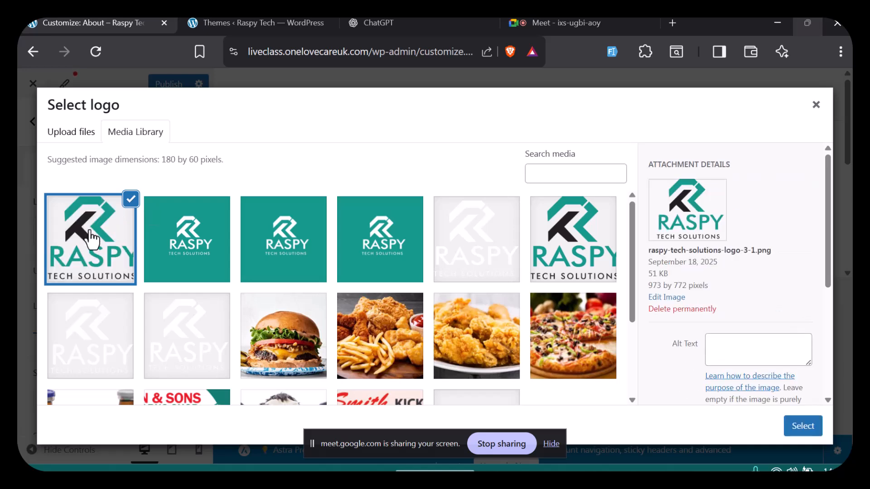
Choose the uploaded raspy-tech-solutions-logo-3-1.png as the site logo, extend the crop area over the whole image, and skip cropping.
click(104, 259)
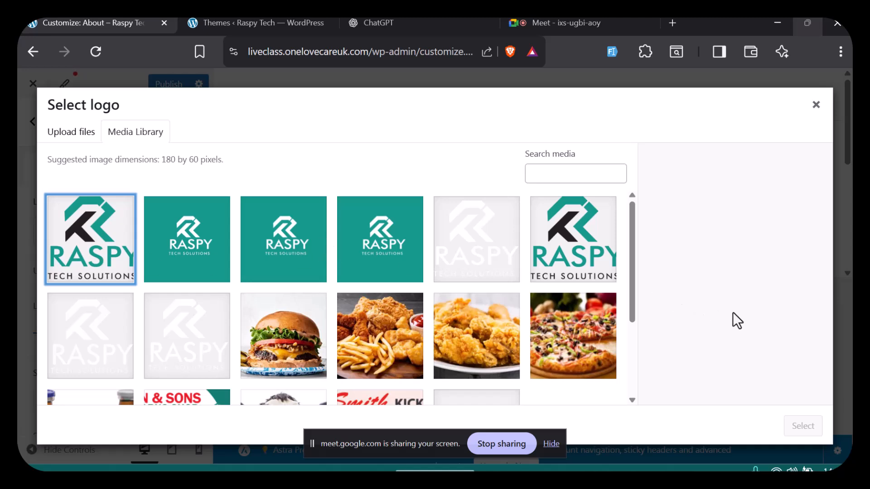
click(532, 429)
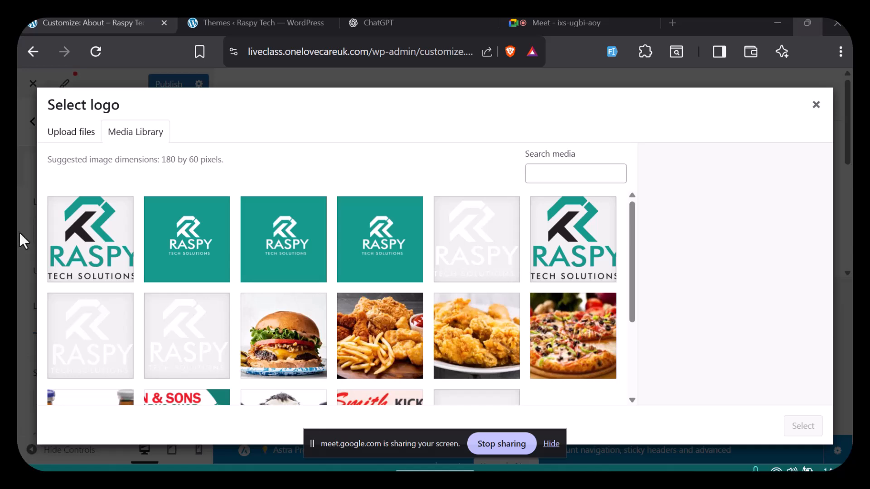
click(76, 254)
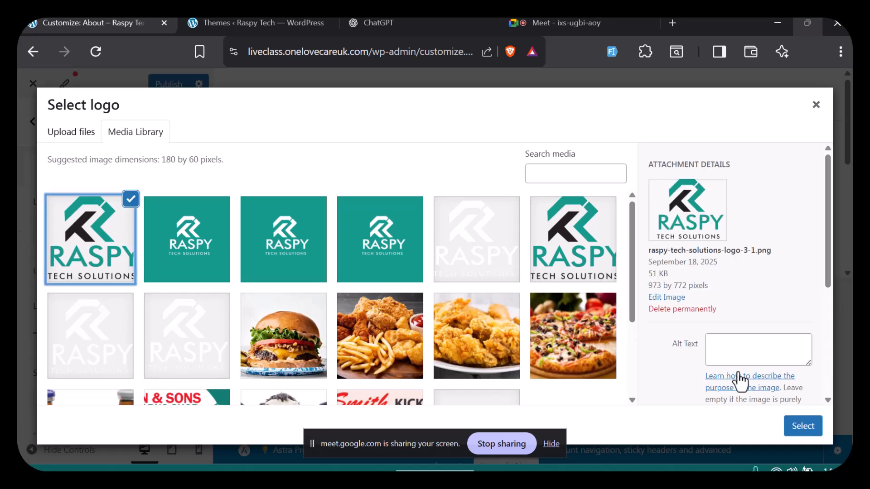
click(802, 426)
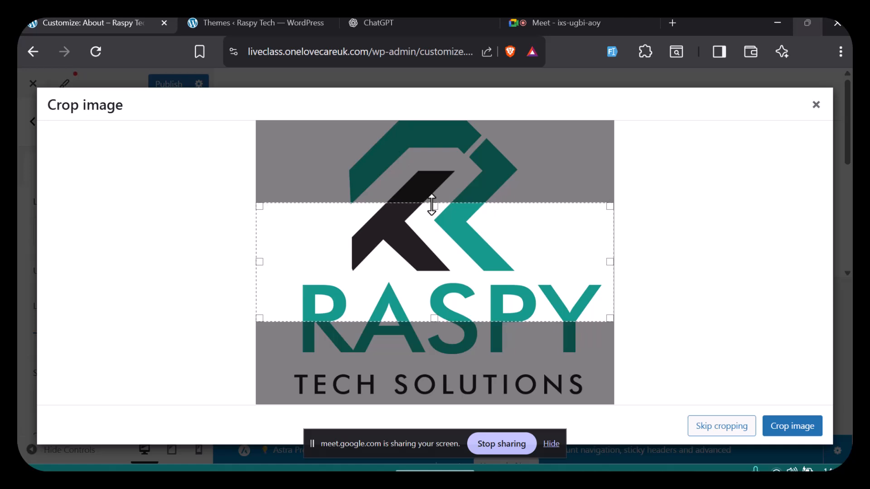
drag(431, 205, 420, 116)
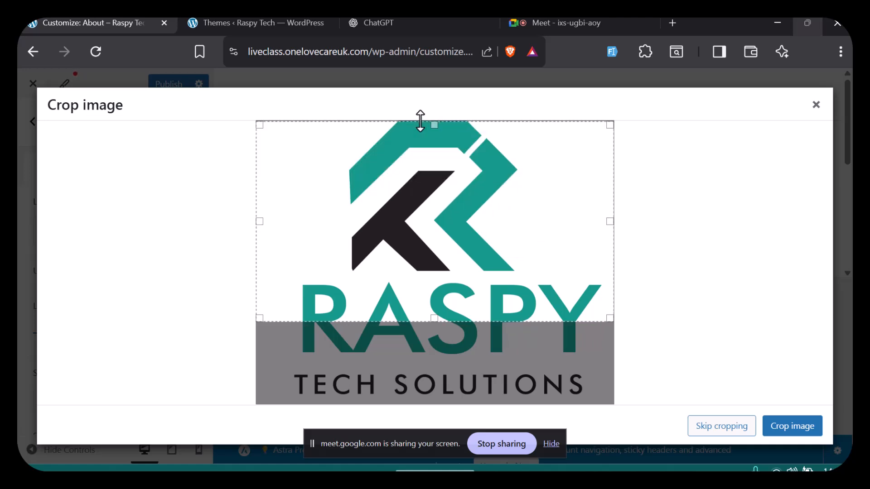
drag(431, 311, 440, 406)
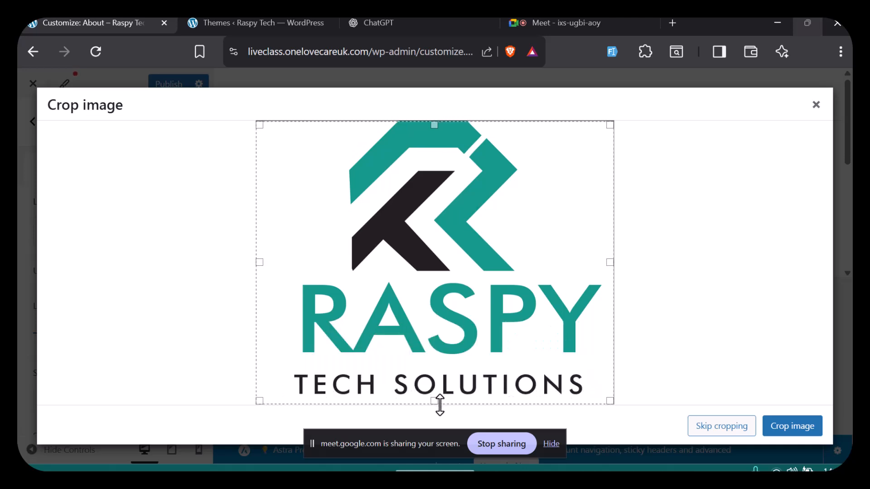
click(730, 434)
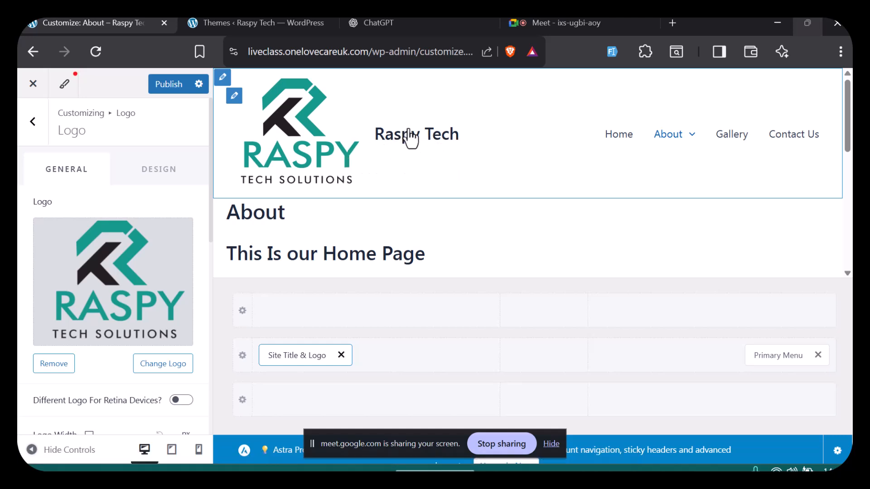
Clear the "Raspy Tech" site title so only the logo identifies the site in the header.
scroll(125, 320, down, 3)
scroll(126, 322, down, 3)
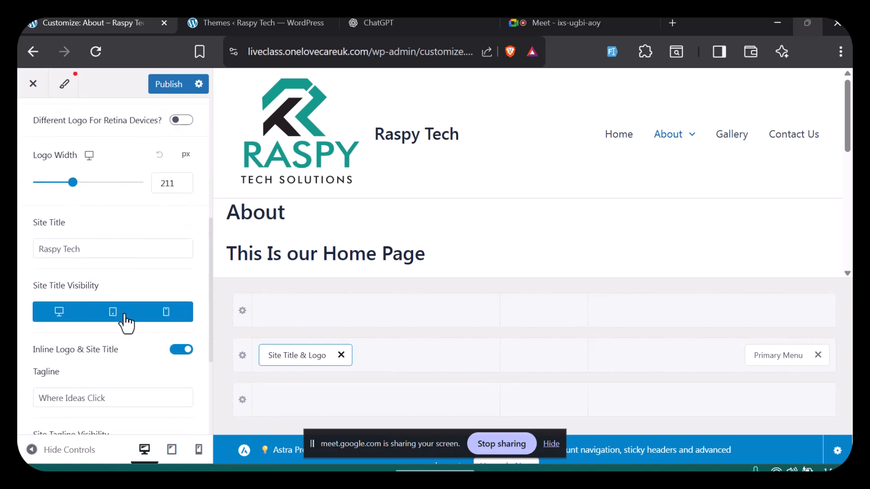
drag(101, 249, 29, 259)
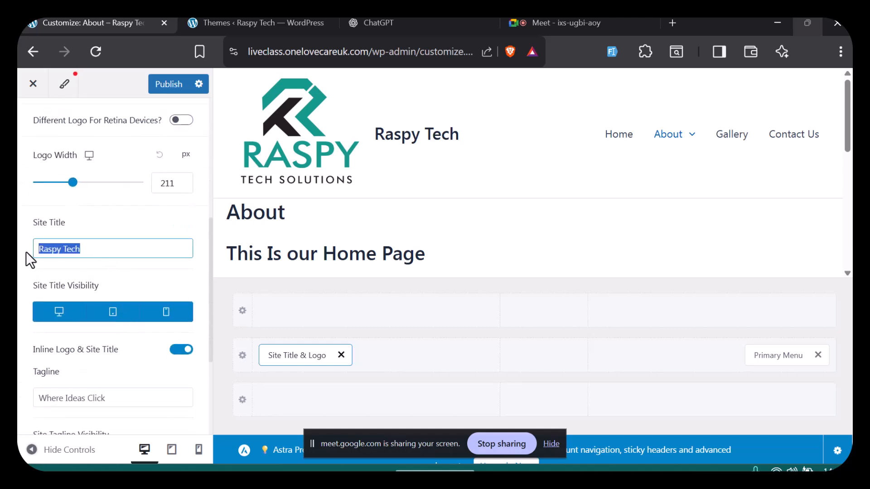
key(BackSpace)
Reduce the logo width to 115 px.
scroll(26, 252, up, 3)
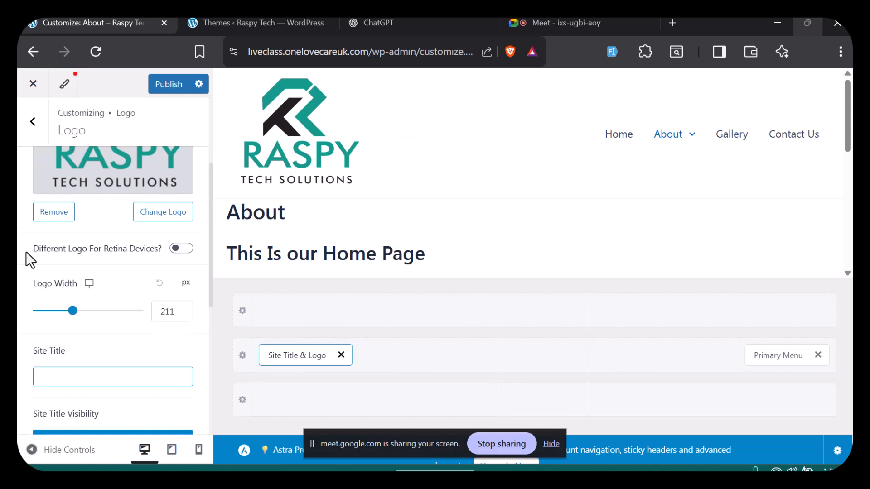
scroll(25, 252, down, 2)
scroll(25, 251, up, 1)
scroll(26, 252, up, 1)
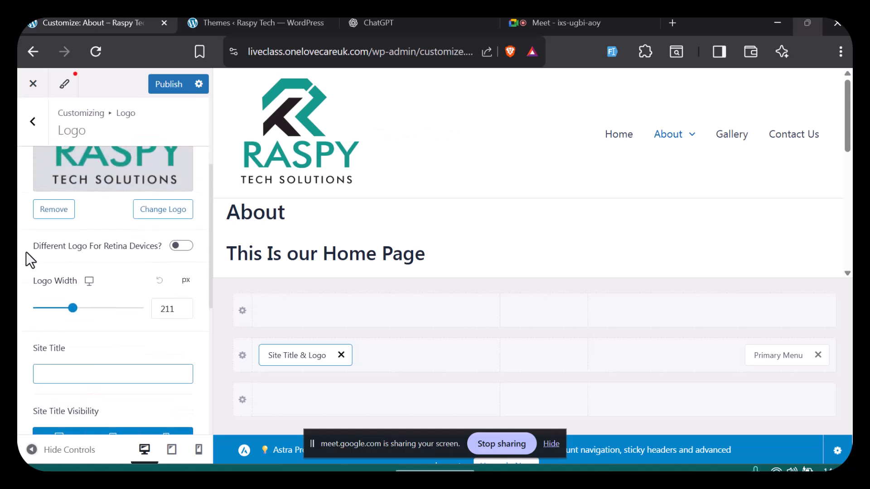
scroll(26, 252, up, 1)
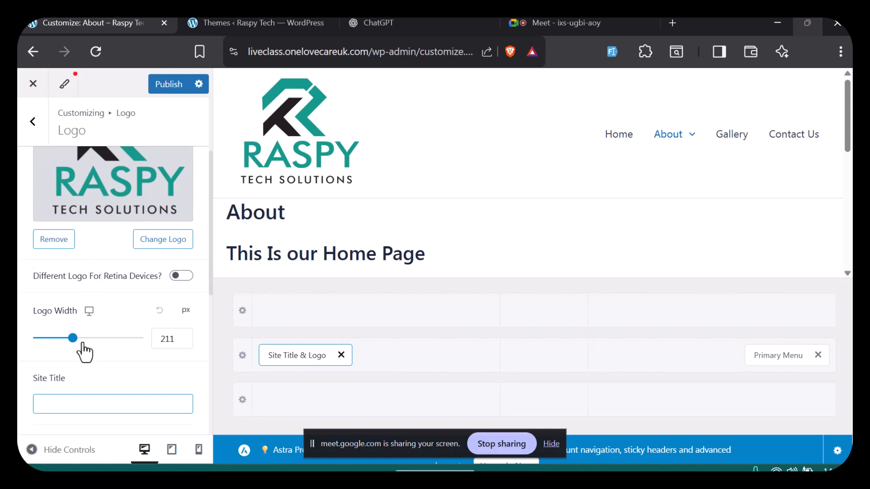
mouse_move(73, 339)
mouse_down()
mouse_move(120, 348)
mouse_move(138, 363)
mouse_move(55, 354)
mouse_move(57, 340)
mouse_up()
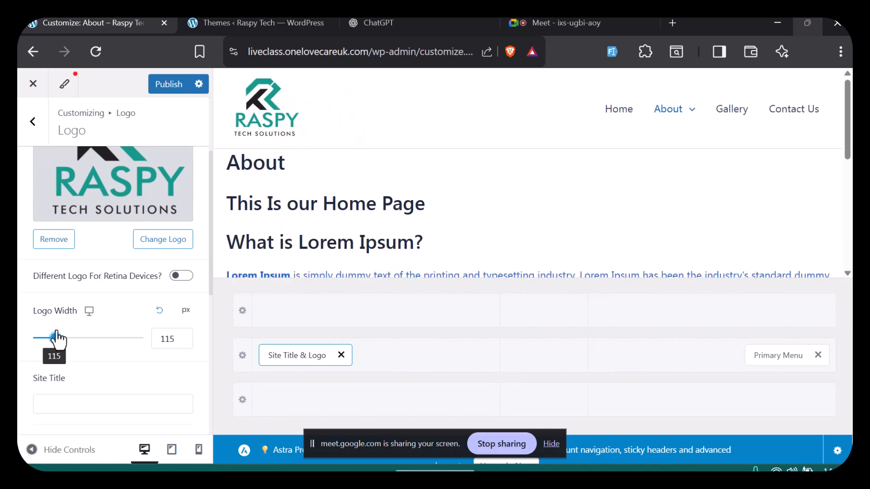
Set the green cropped-raspy-tech-solutions-logo-4s-copy.png from the media library as the site icon.
scroll(155, 291, down, 5)
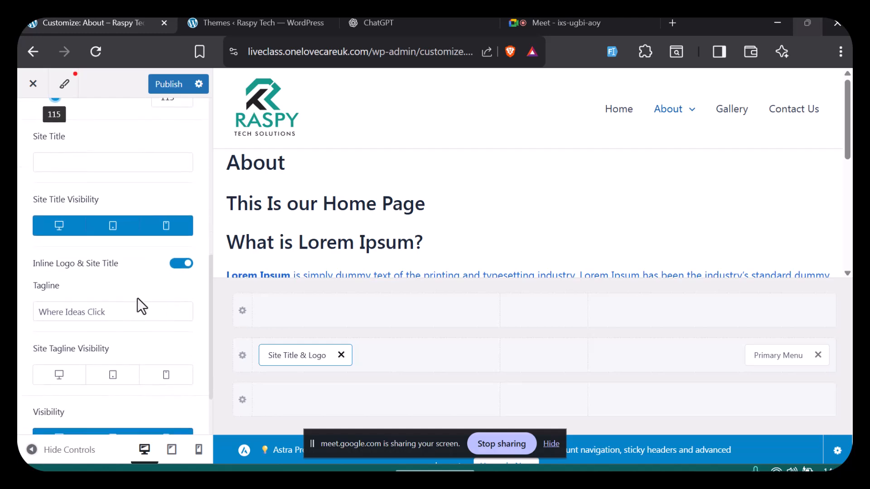
click(110, 312)
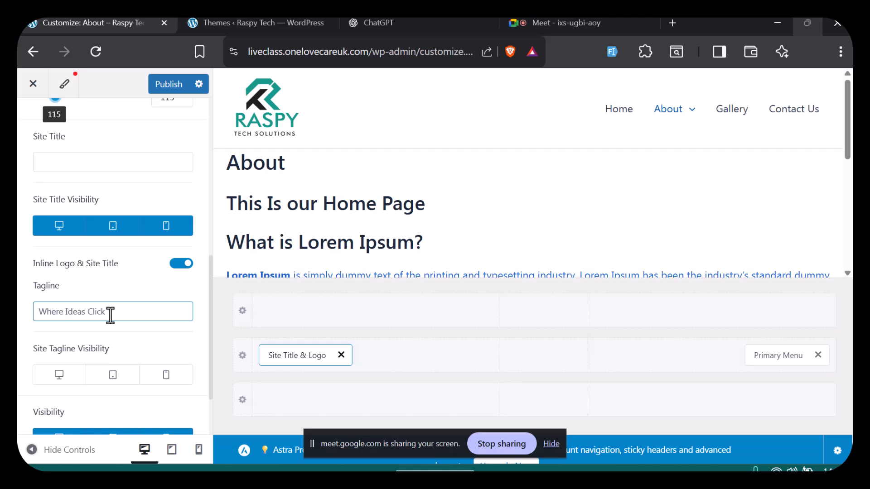
drag(117, 314, 43, 322)
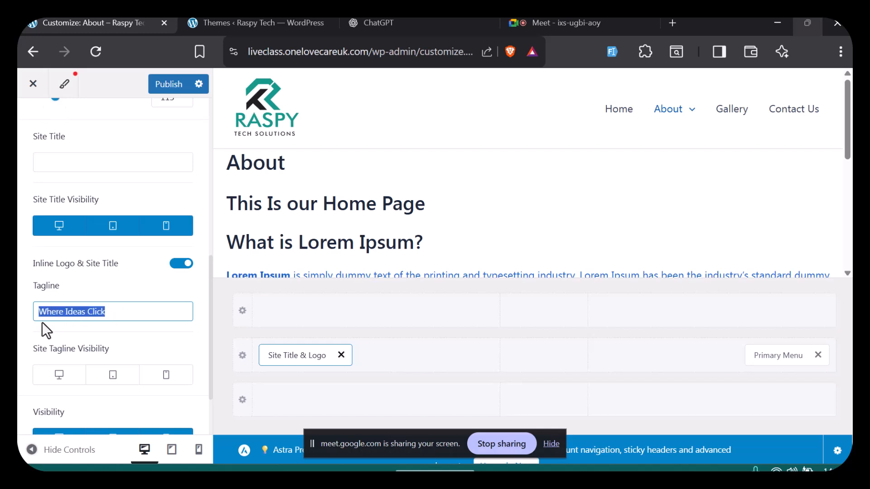
scroll(43, 322, down, 2)
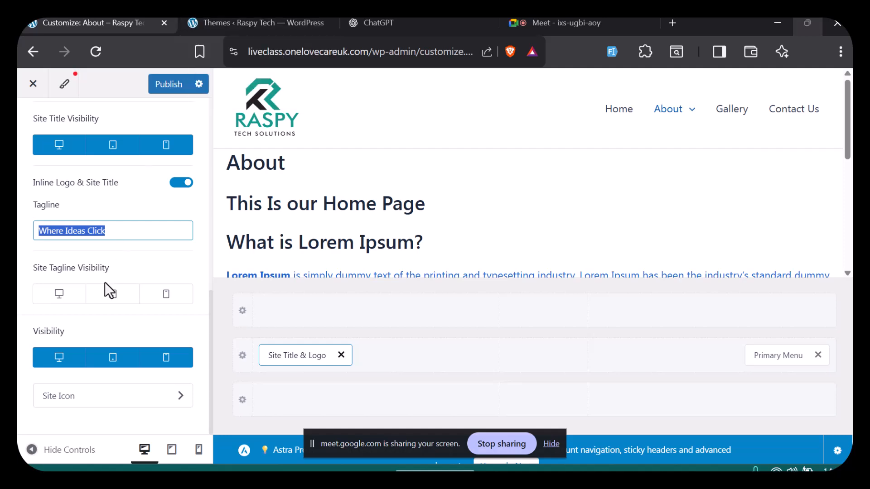
click(81, 404)
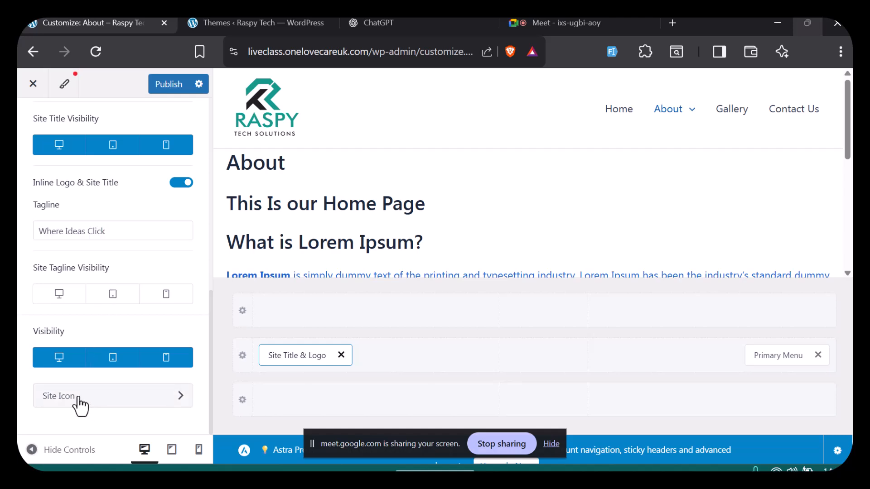
click(114, 196)
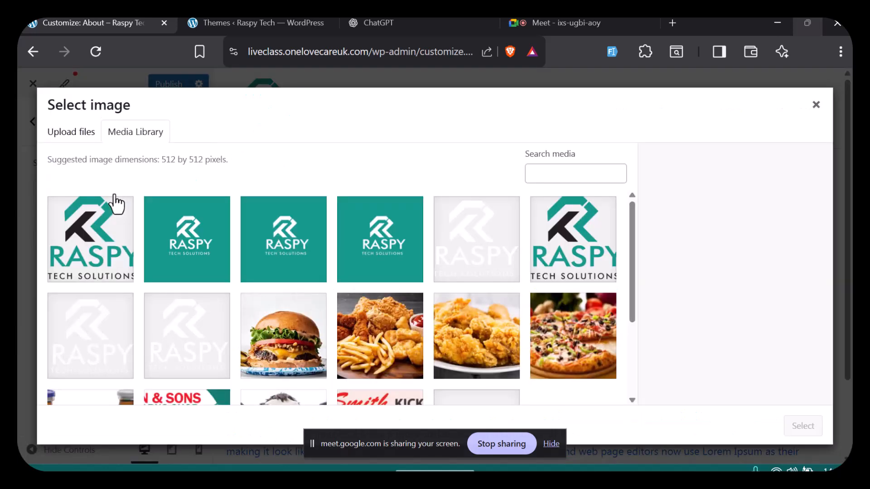
click(195, 229)
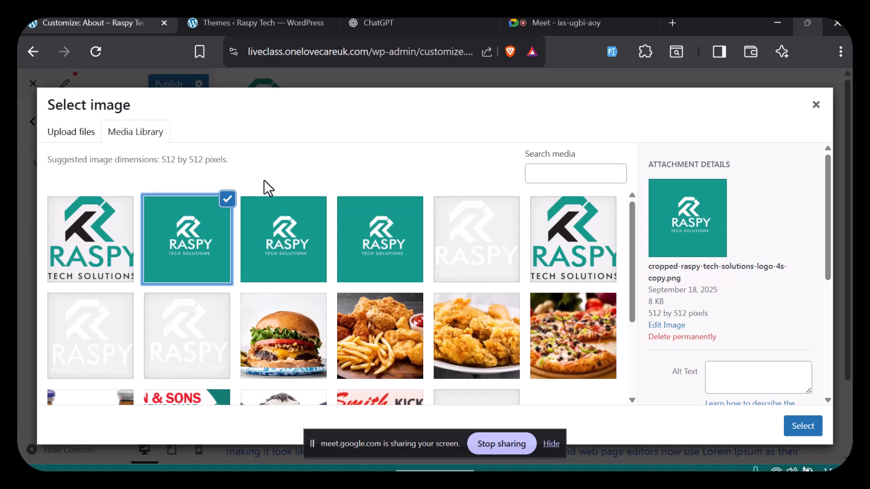
click(798, 432)
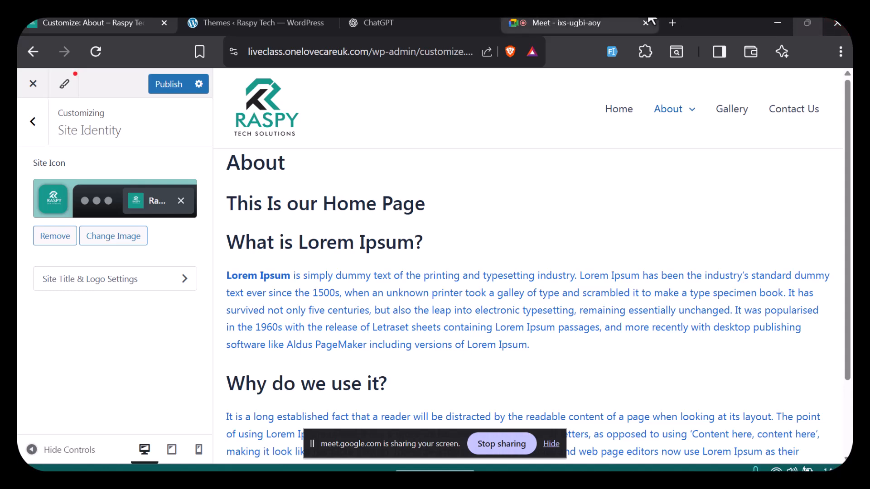
Switch to the Google Meet call, admit the waiting participant, and return to the theme customizer.
click(615, 19)
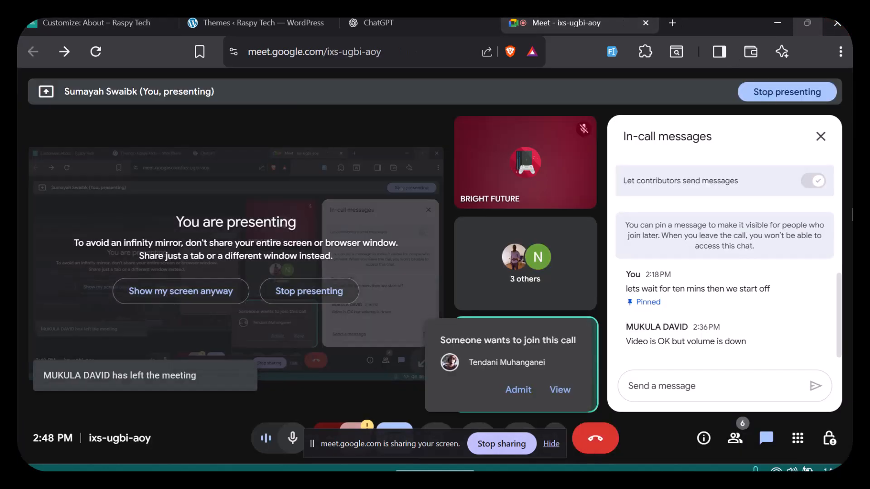
click(524, 394)
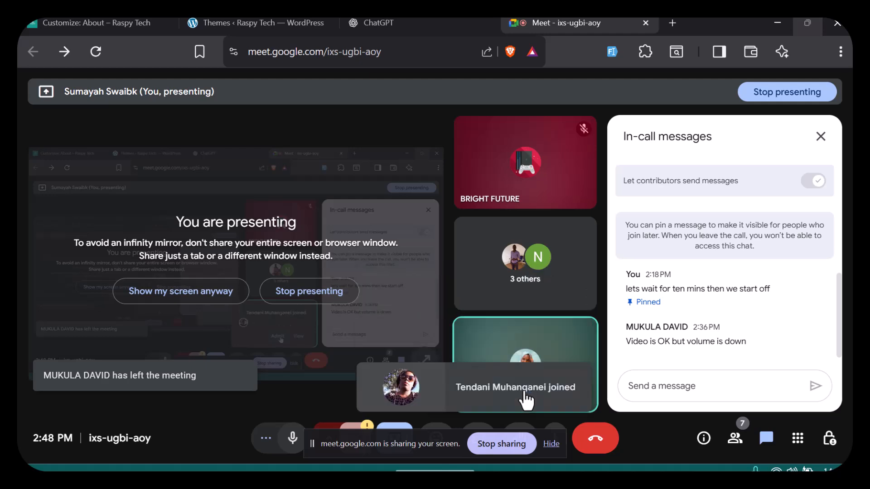
click(109, 24)
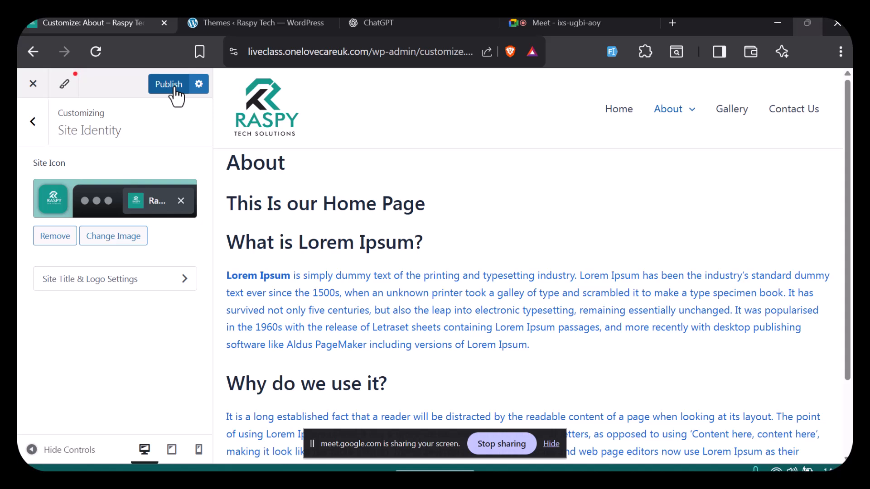
Leave the site identity settings for the main customizer sections and publish the site changes.
click(32, 123)
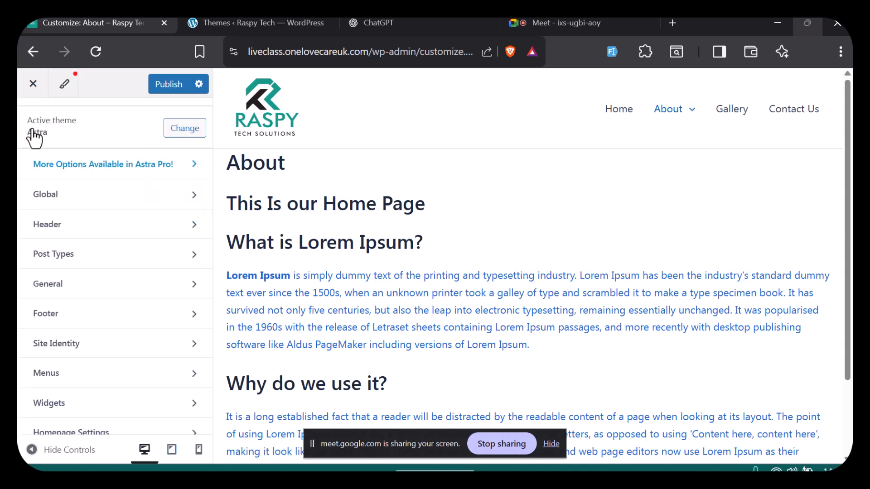
scroll(46, 360, down, 1)
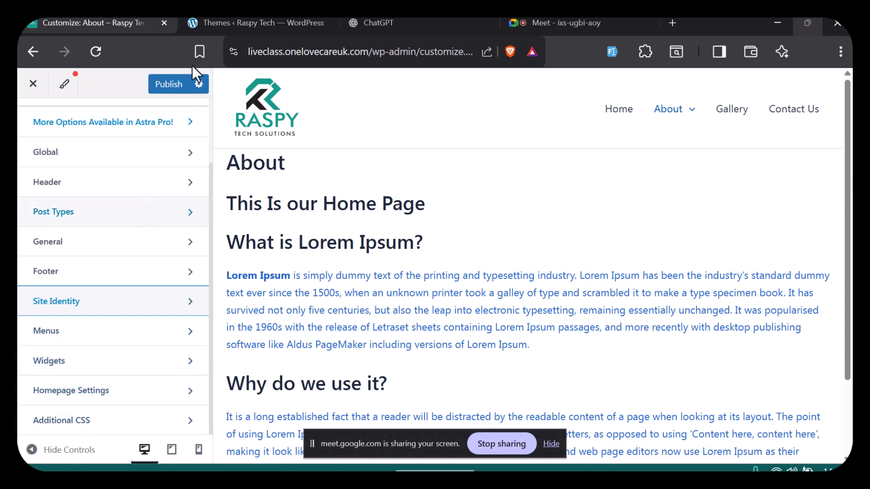
click(167, 87)
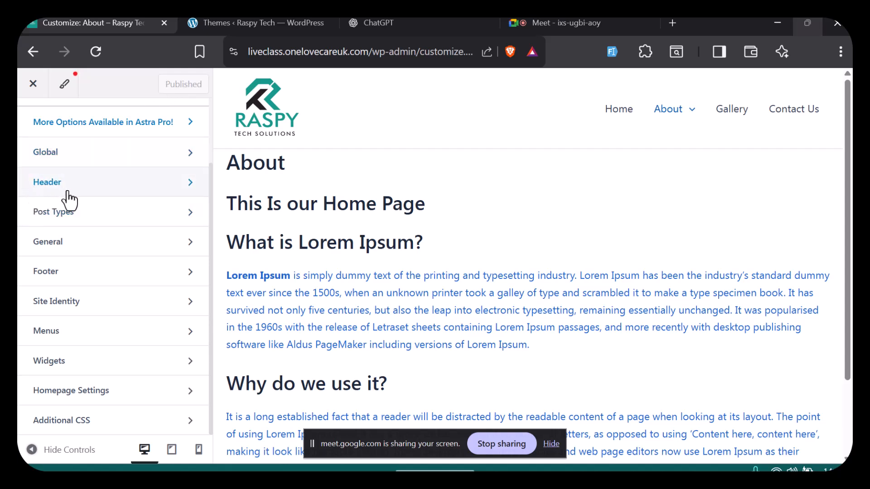
Examine the Post Types, General, Site Identity and Menus sections of the customizer, including the theme's menu locations.
click(72, 216)
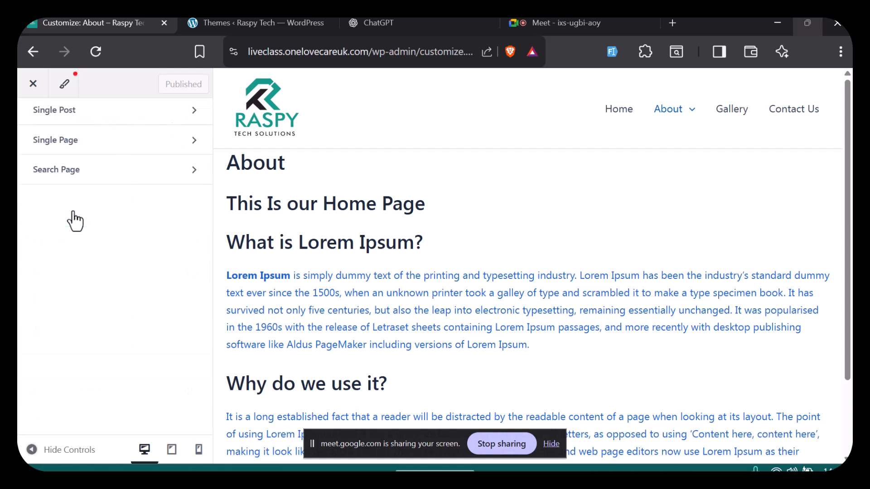
scroll(75, 221, up, 2)
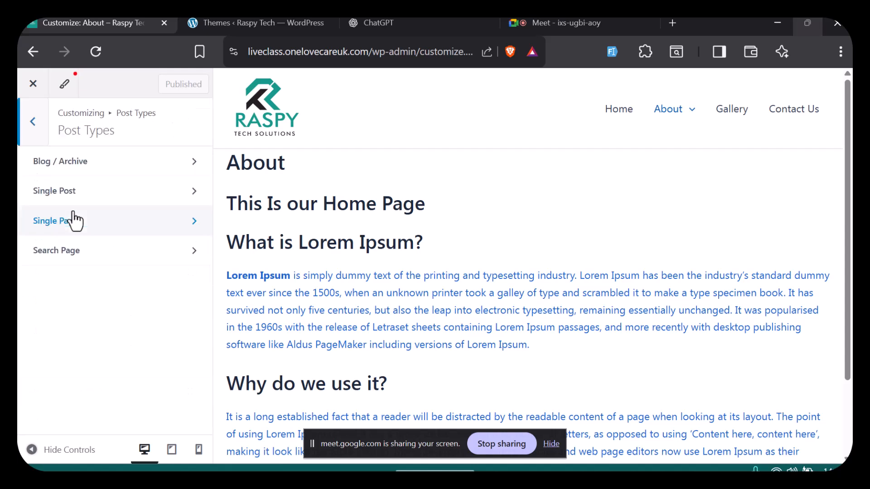
click(33, 124)
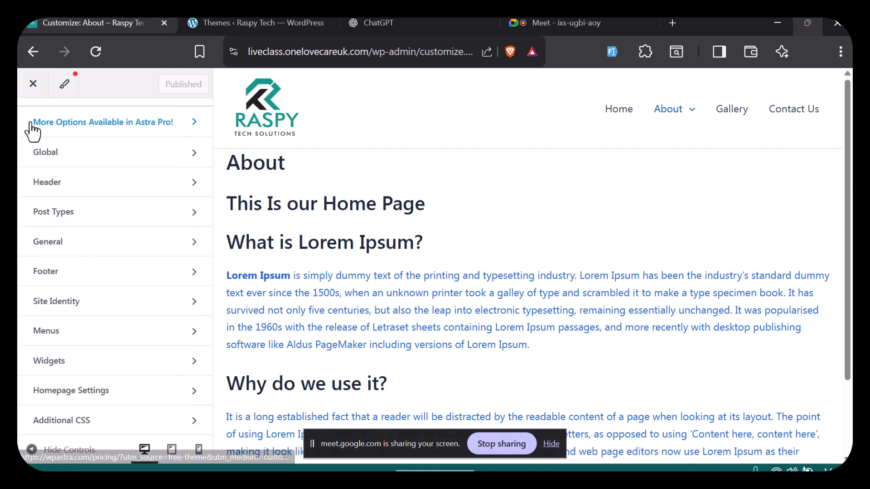
click(59, 247)
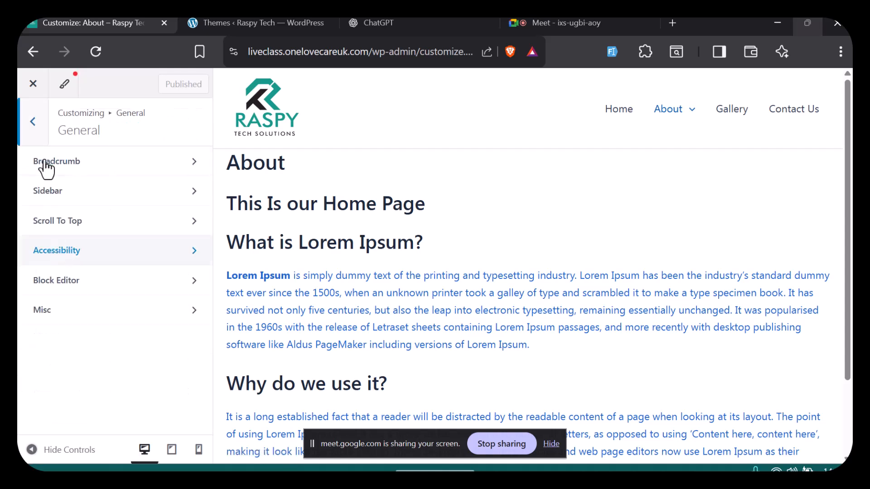
click(39, 142)
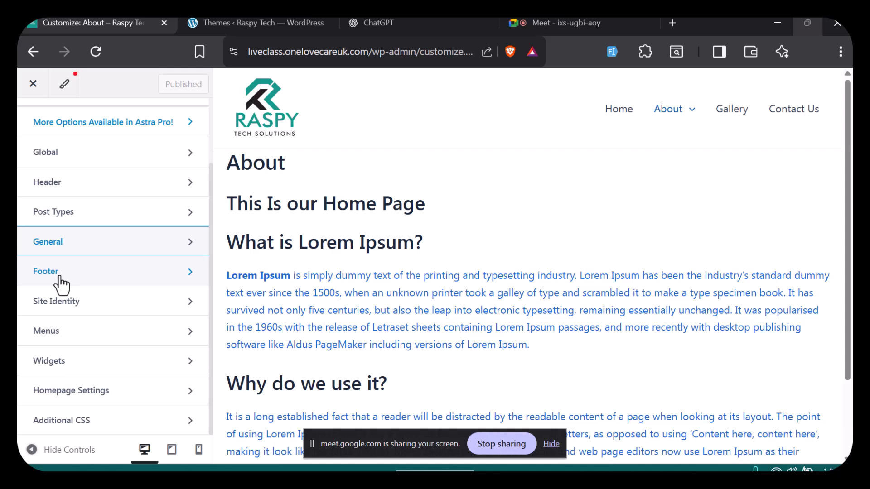
click(68, 303)
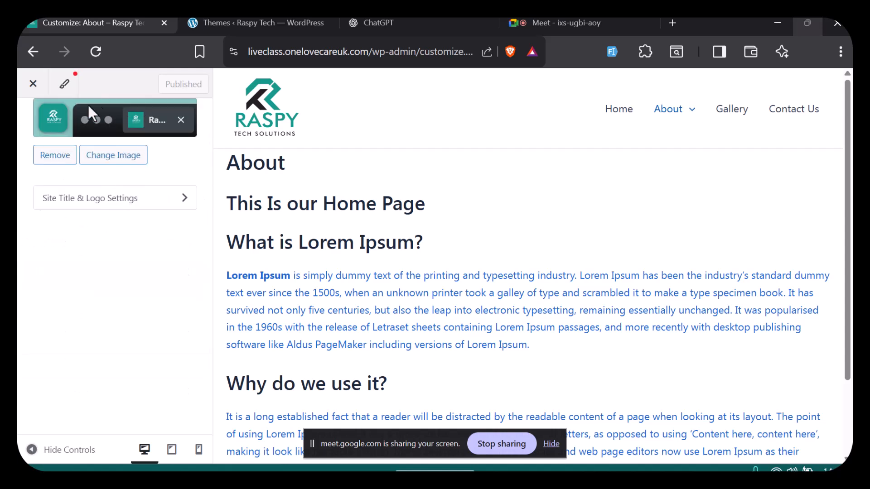
scroll(39, 117, up, 2)
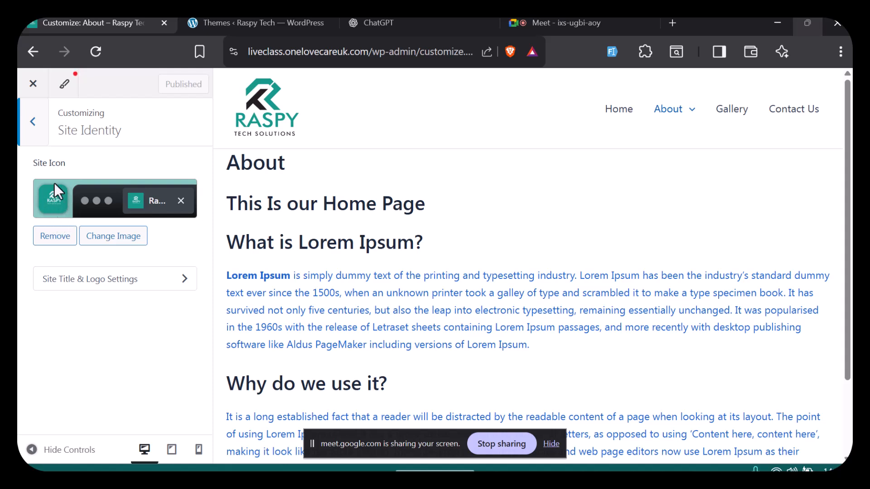
click(33, 129)
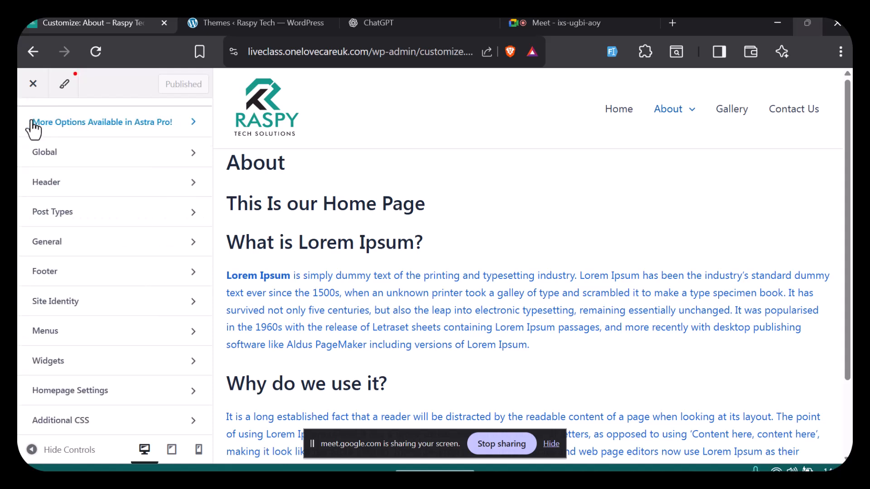
click(78, 330)
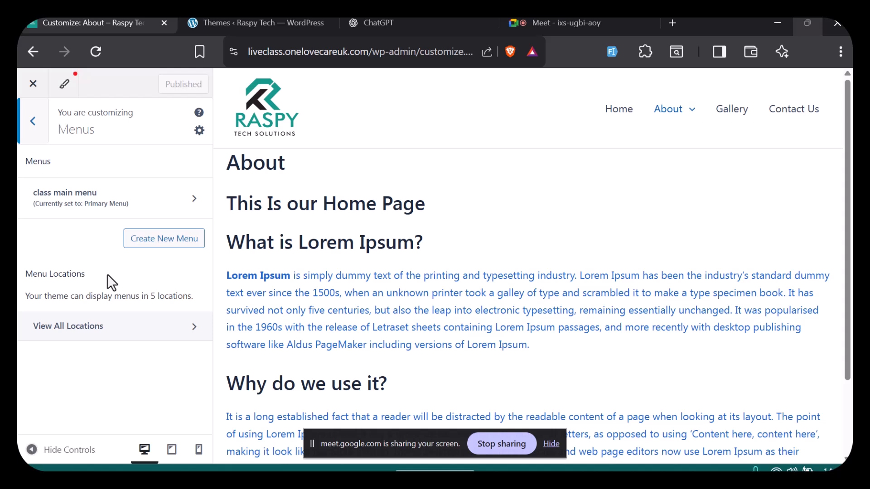
click(108, 330)
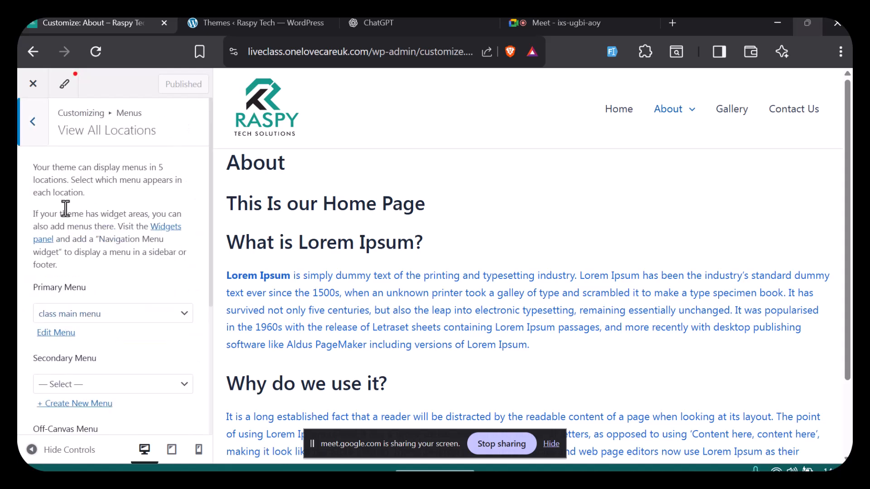
click(37, 122)
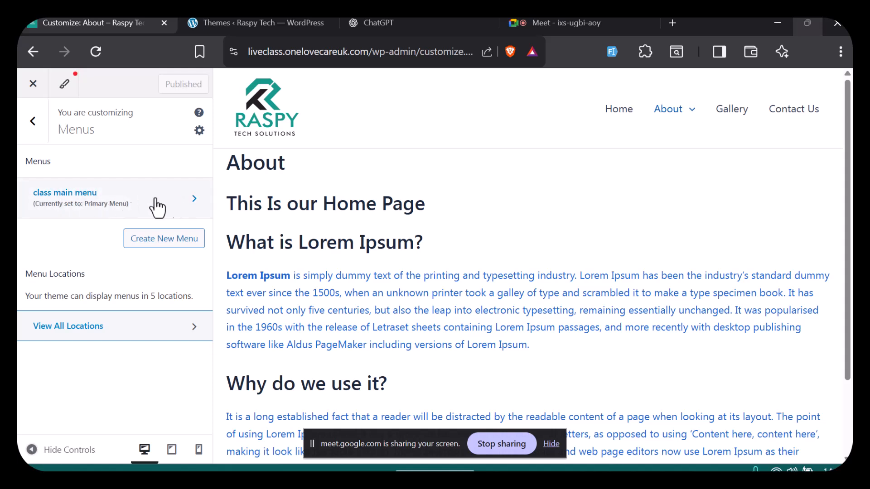
click(144, 250)
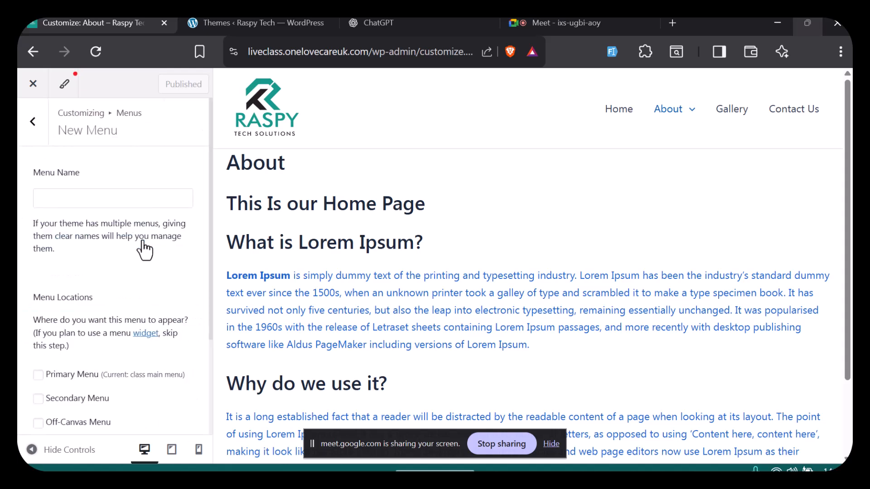
click(77, 194)
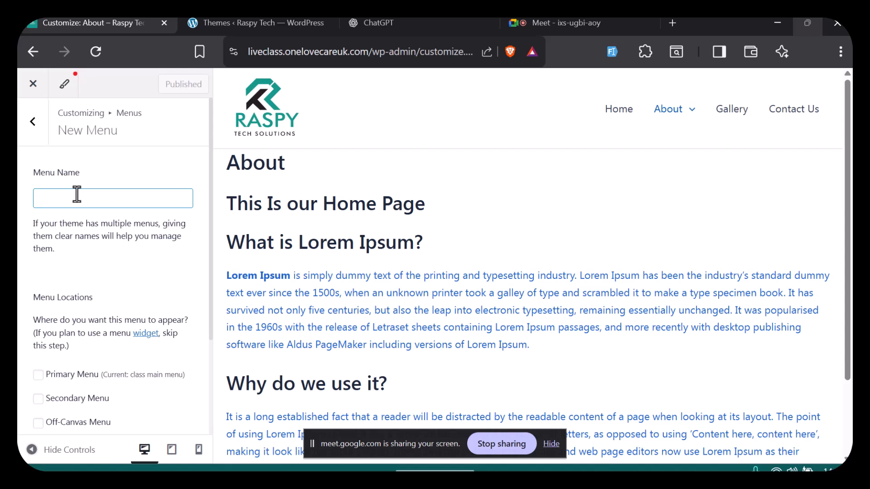
text(sumaya)
scroll(98, 255, down, 2)
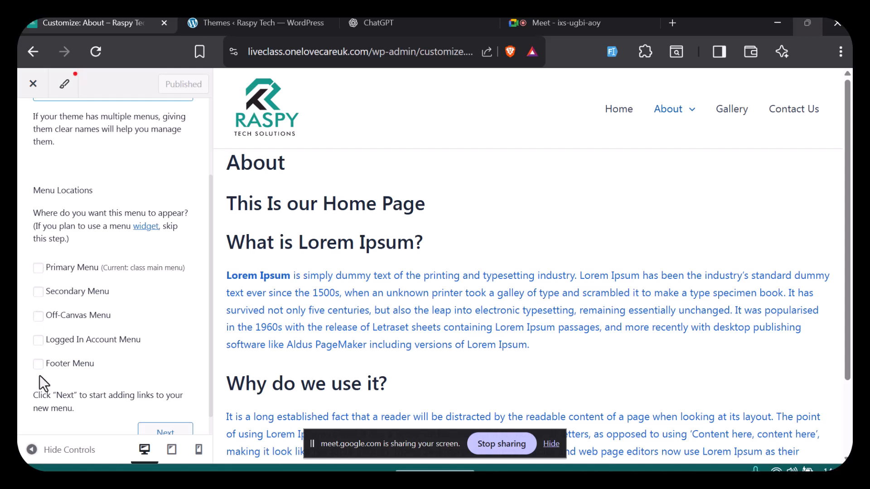
scroll(39, 375, down, 1)
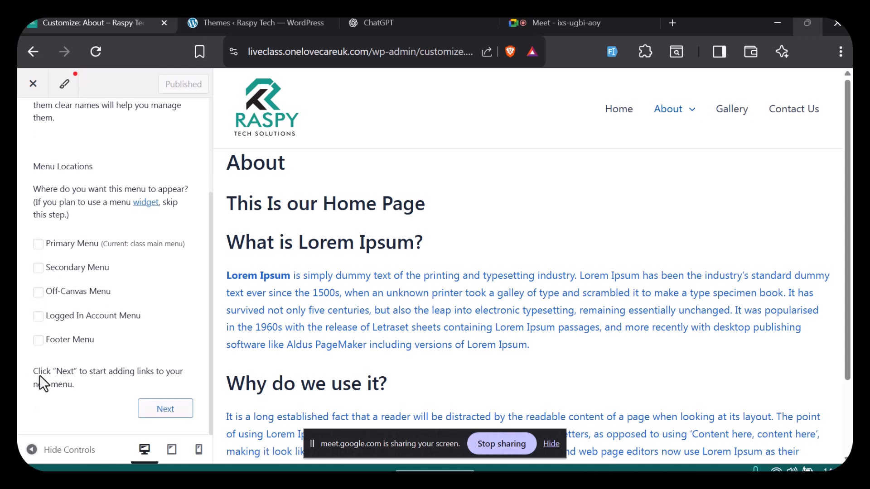
text(h)
click(43, 136)
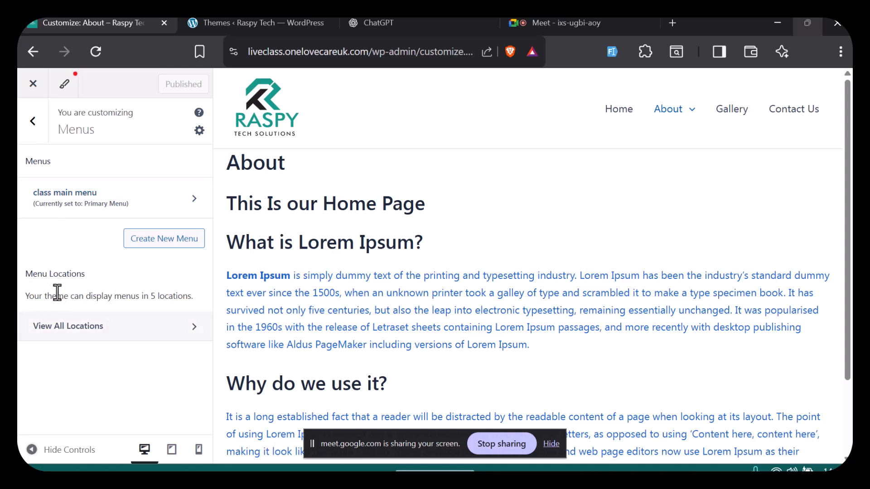
Leave the menu settings and open the Homepage Settings to examine the homepage display options.
click(33, 120)
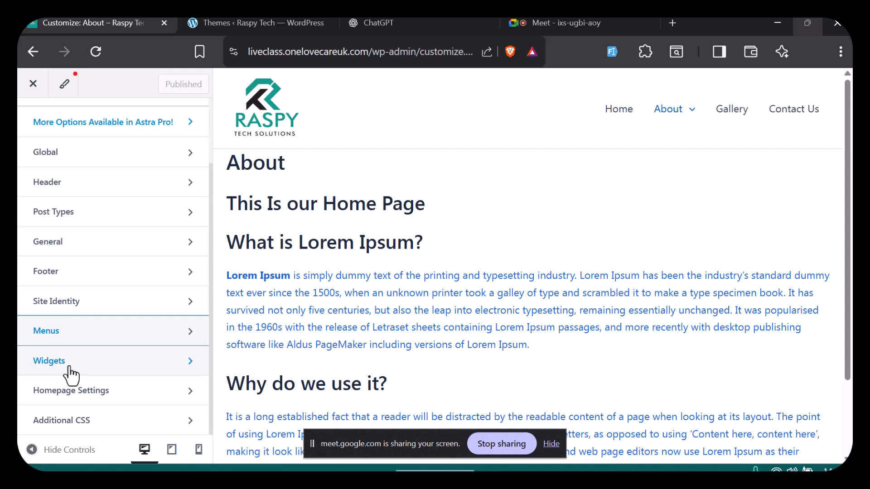
click(69, 401)
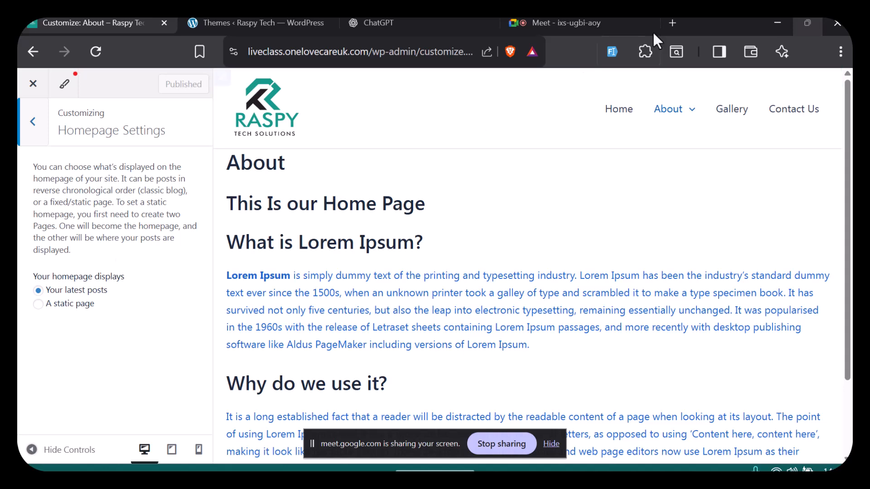
Open delchecorp.com in a new browser tab as an example site, and return to the WordPress Themes page.
click(672, 23)
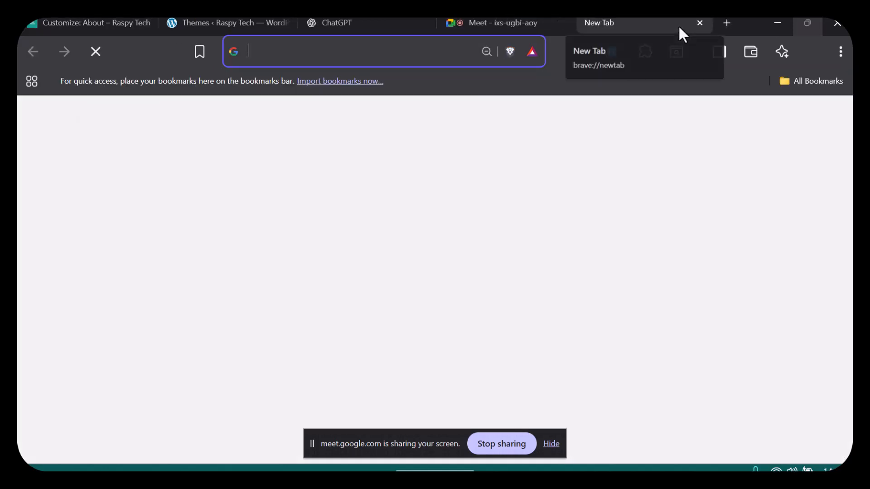
text(delc)
key(Return)
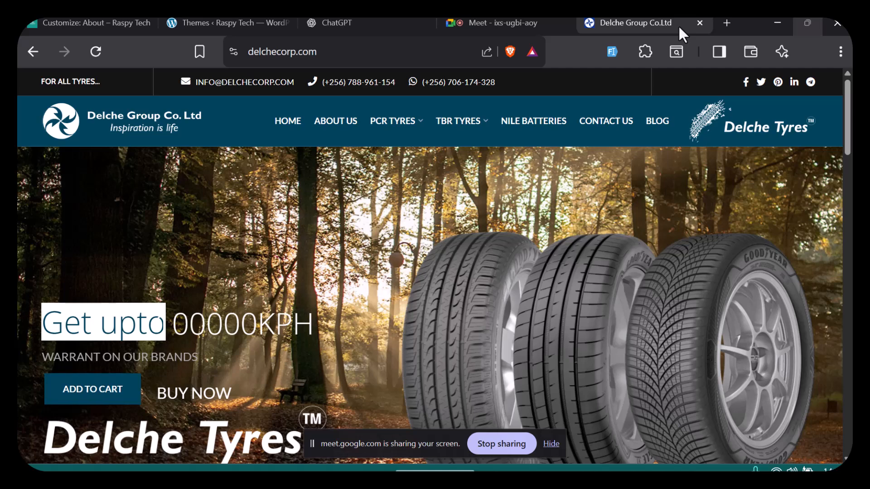
click(211, 22)
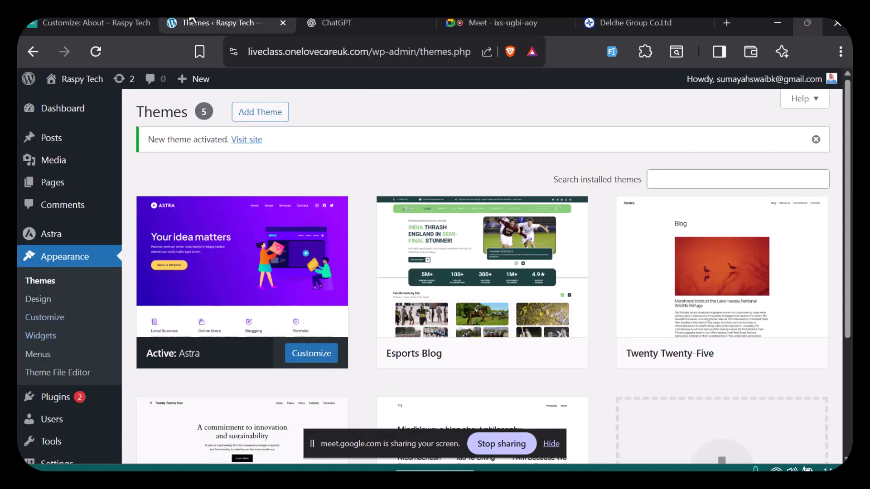
Return to the customizer's Homepage Settings and set the homepage to display a static page.
click(97, 22)
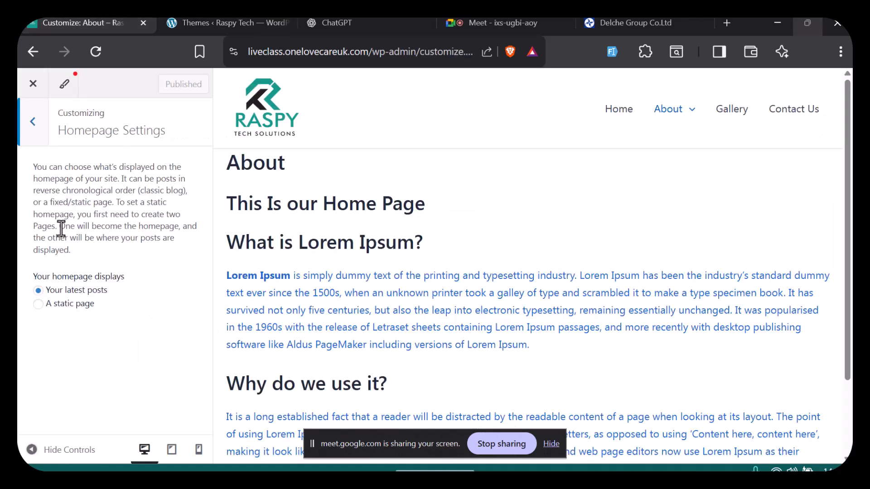
click(65, 290)
click(332, 228)
click(53, 303)
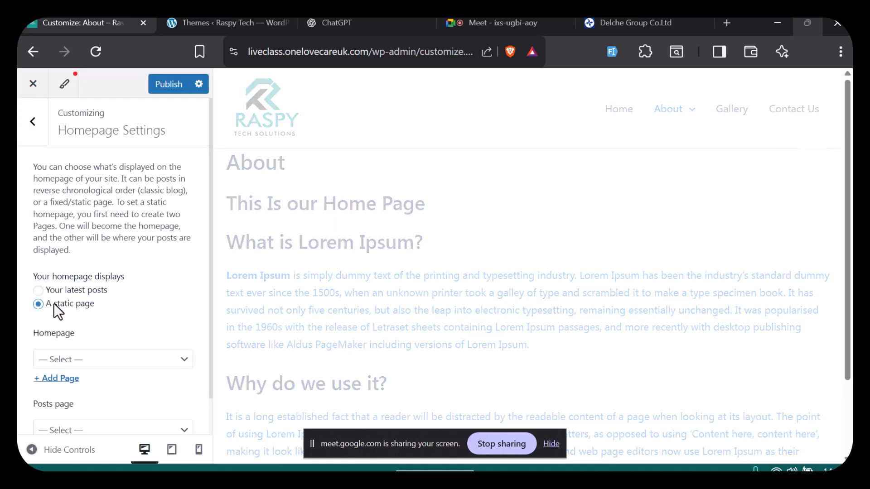
scroll(67, 356, down, 1)
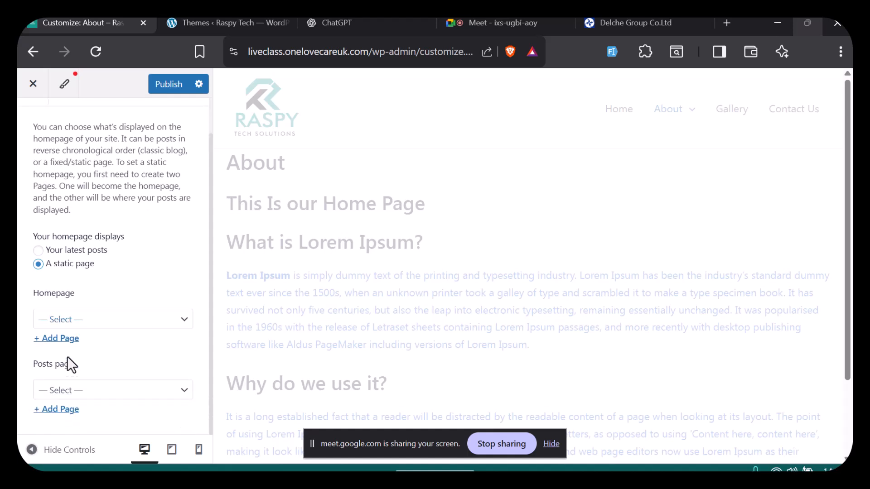
Try Gallery as the static homepage and look through its preview.
click(90, 322)
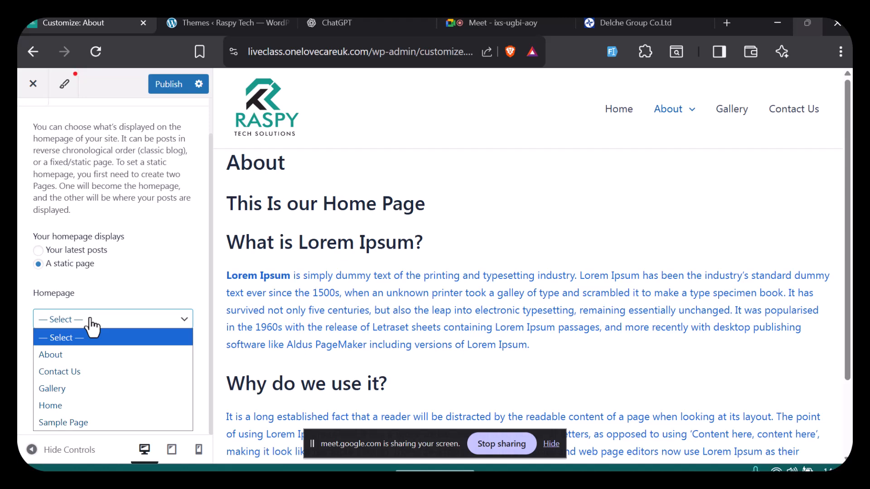
click(63, 389)
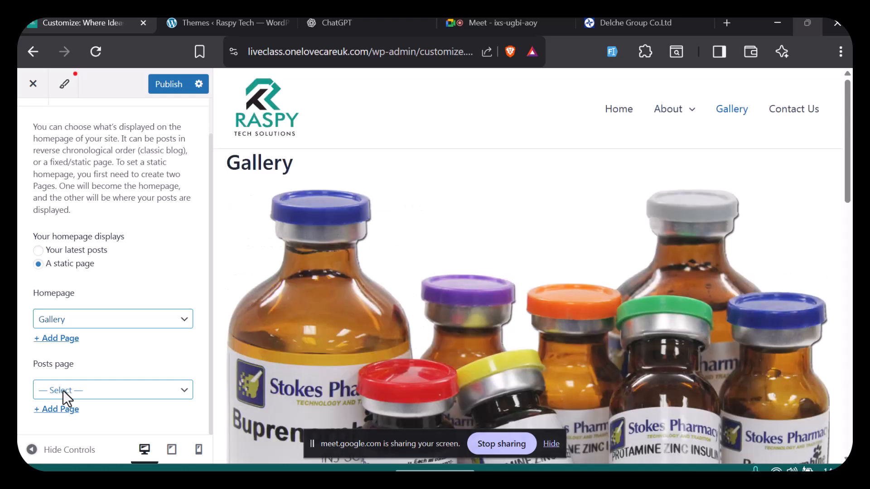
scroll(336, 319, down, 10)
scroll(336, 319, down, 3)
scroll(336, 319, up, 12)
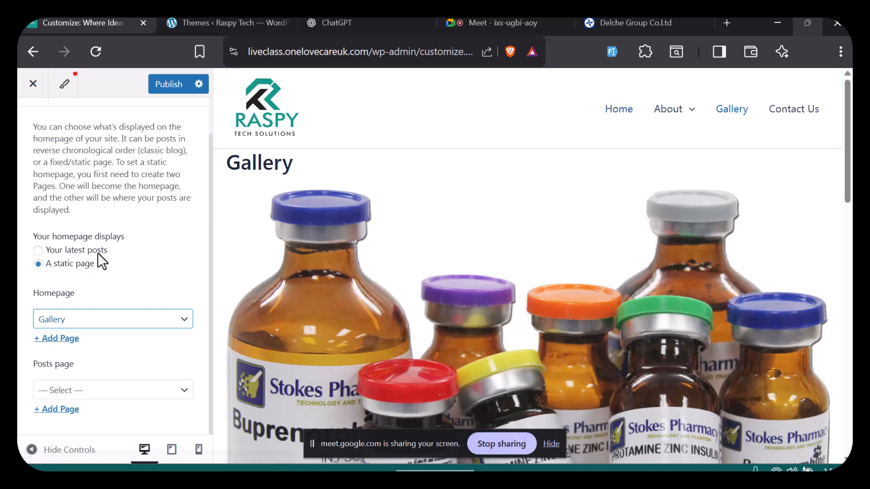
Set Home as the homepage and Sample Page as the posts page, and publish the changes.
click(62, 327)
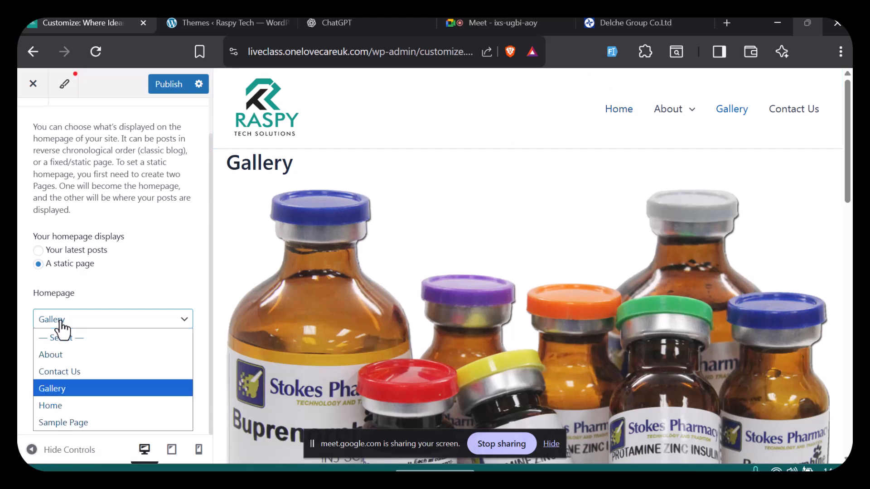
click(52, 408)
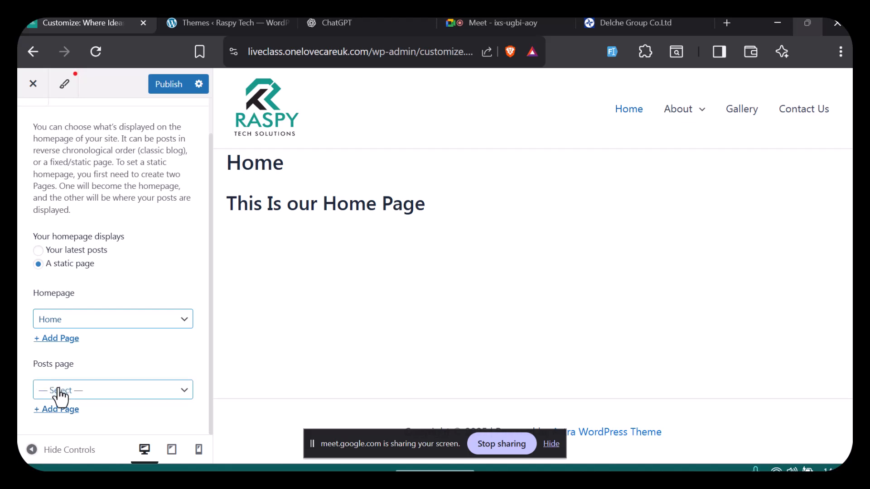
click(61, 390)
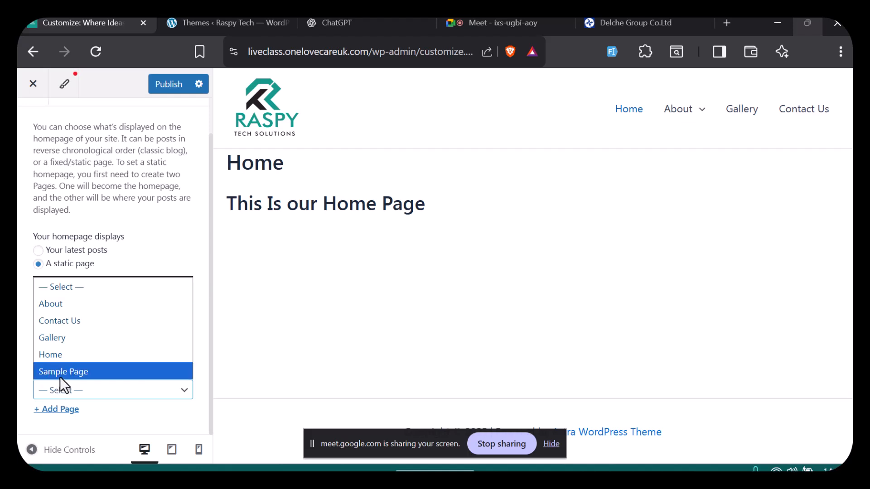
click(59, 371)
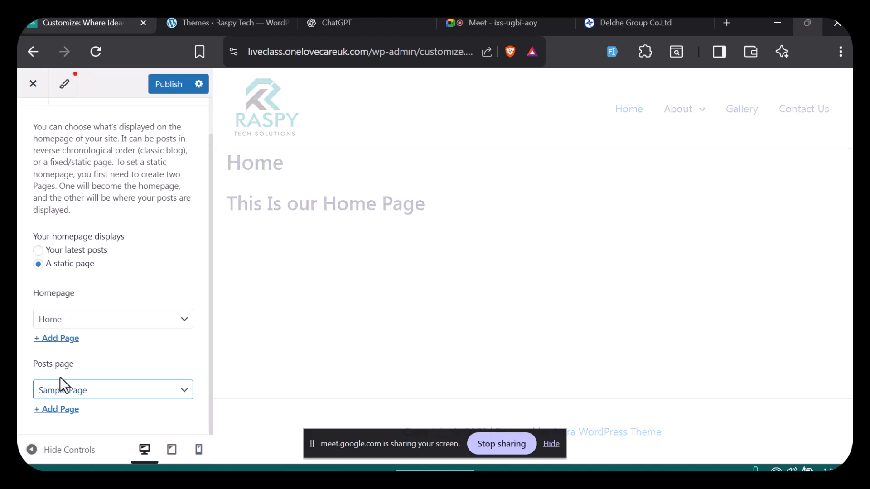
scroll(59, 377, up, 1)
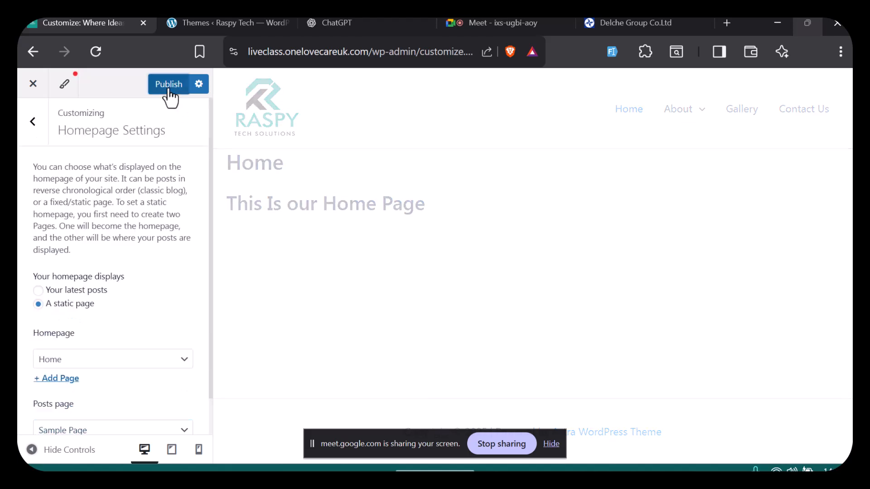
click(168, 91)
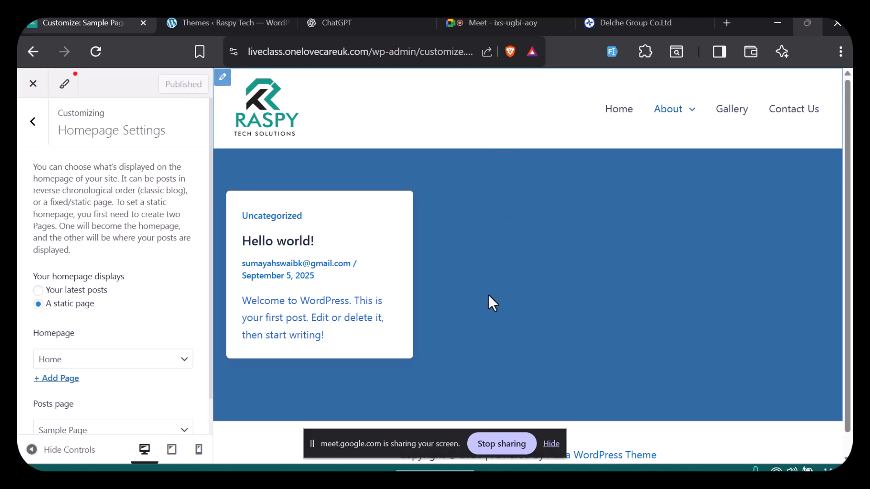
Look over the posts page preview and open the site's Home page in the preview to check the homepage settings.
scroll(492, 302, down, 1)
scroll(491, 302, up, 1)
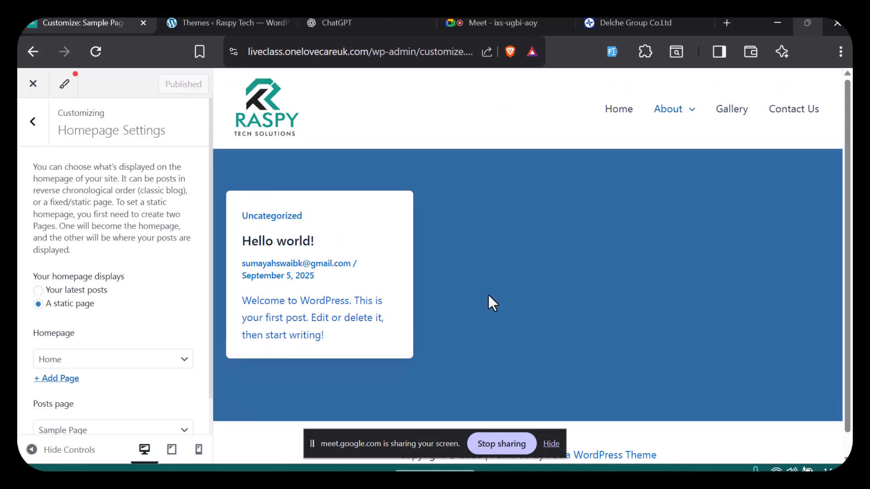
click(625, 113)
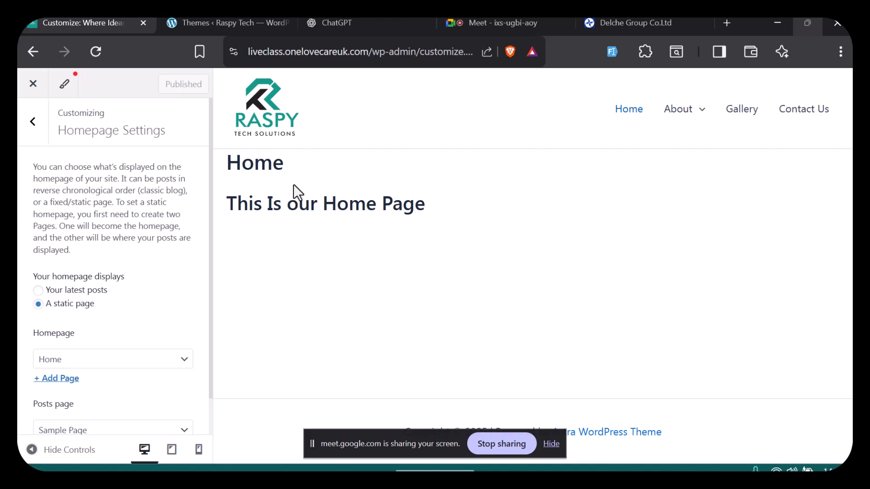
scroll(127, 233, down, 1)
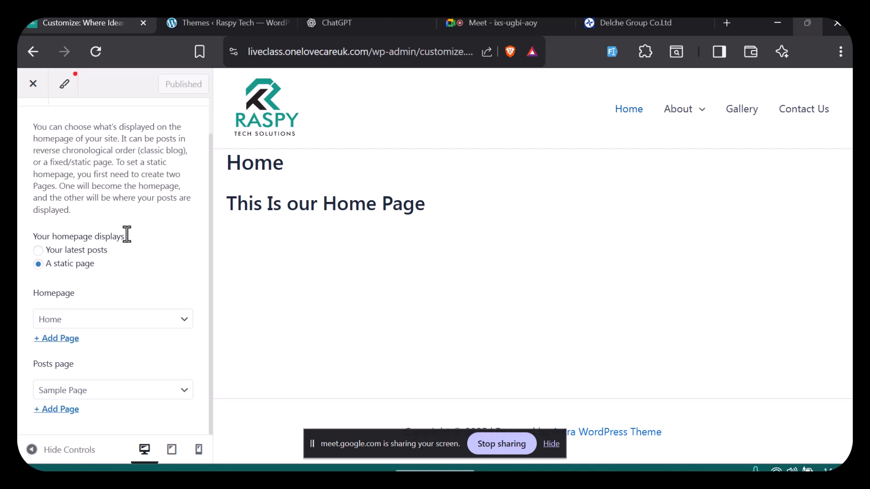
scroll(127, 234, up, 1)
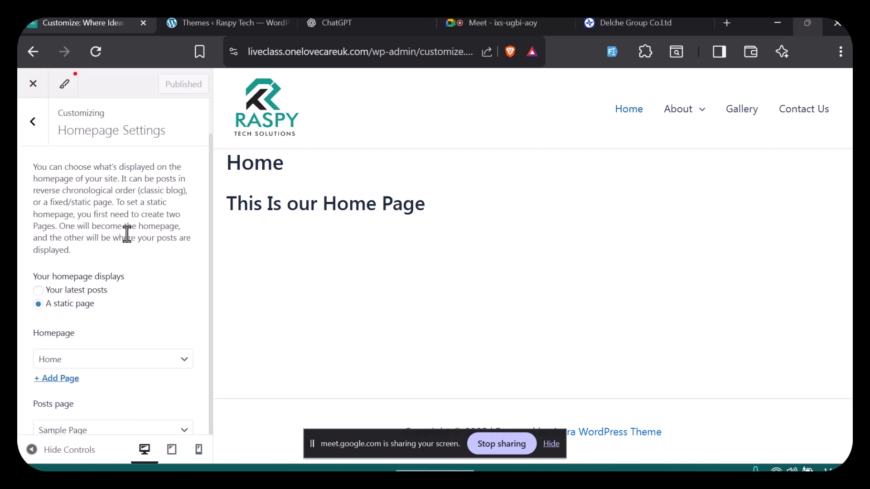
Examine the Additional CSS section of the customizer and return to the main list of sections.
click(35, 124)
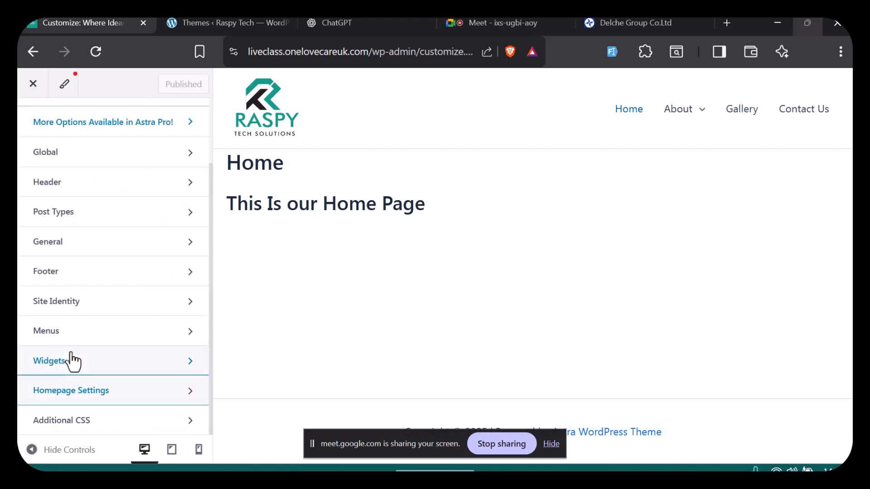
click(68, 421)
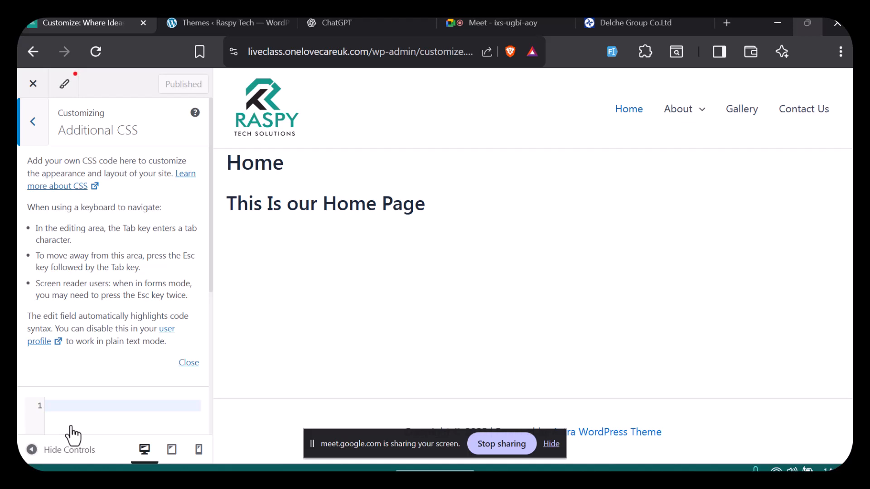
scroll(72, 434, down, 4)
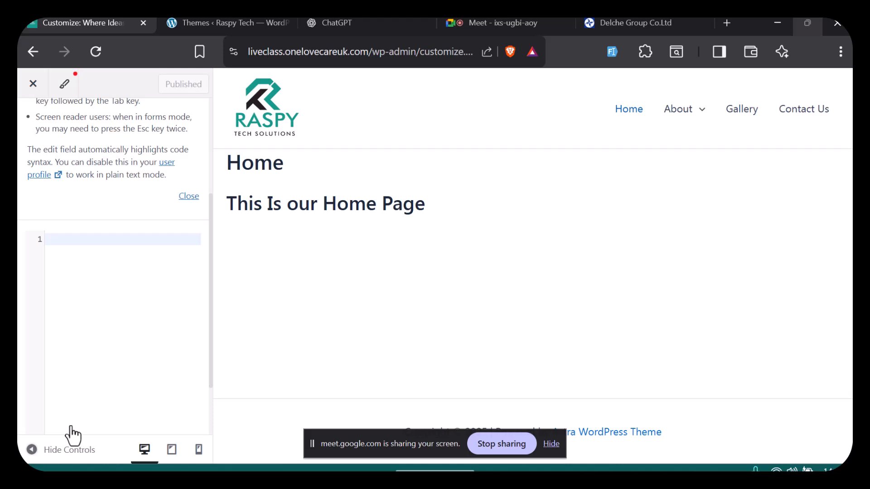
scroll(72, 434, up, 4)
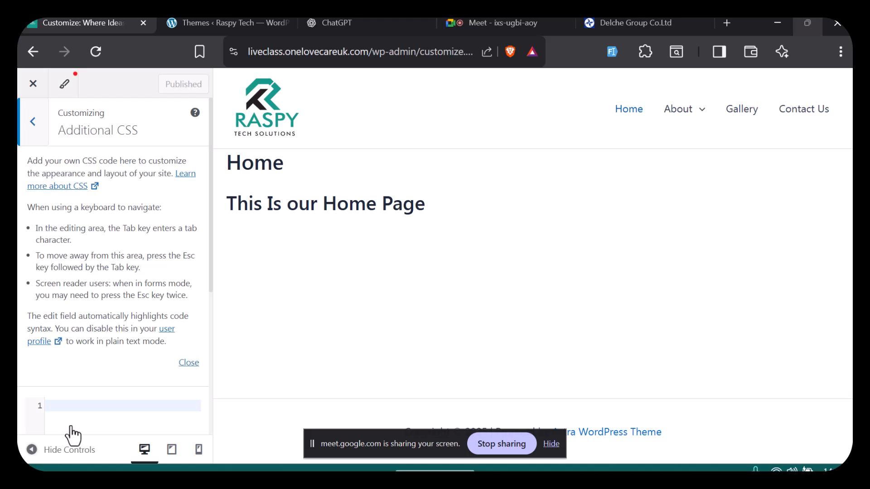
click(38, 142)
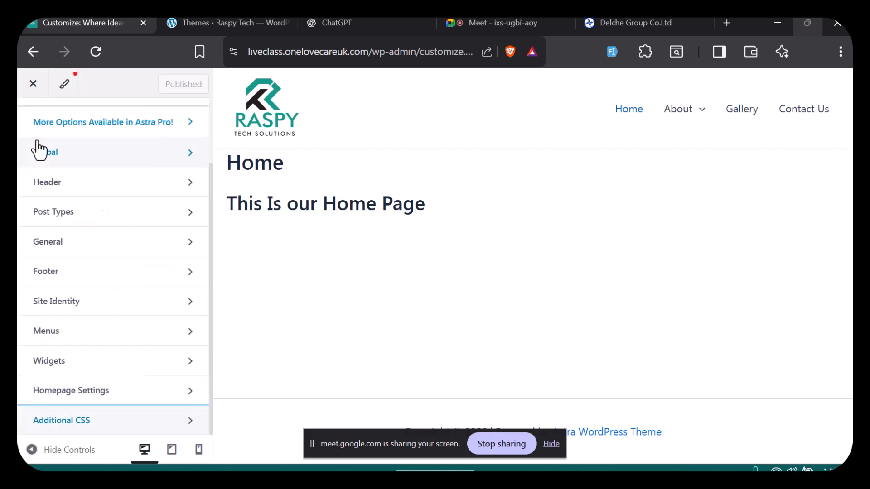
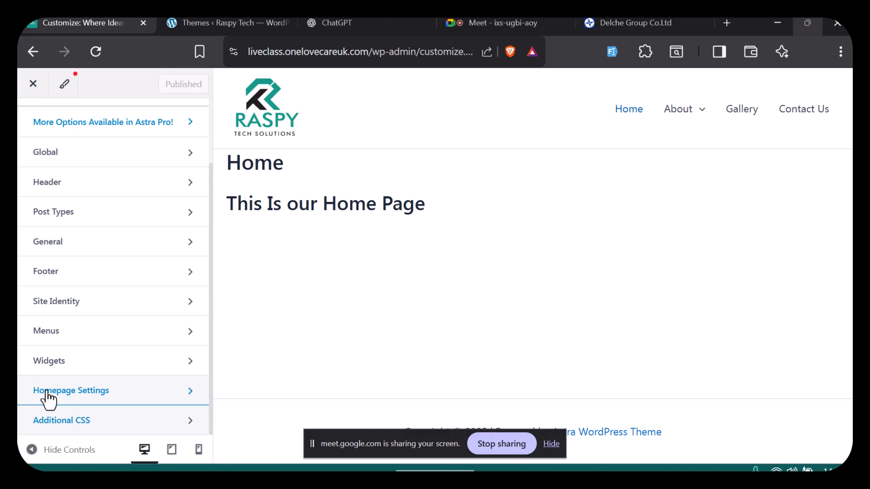
Switch to the Google Meet call and show the presented screen in the call view anyway.
click(498, 22)
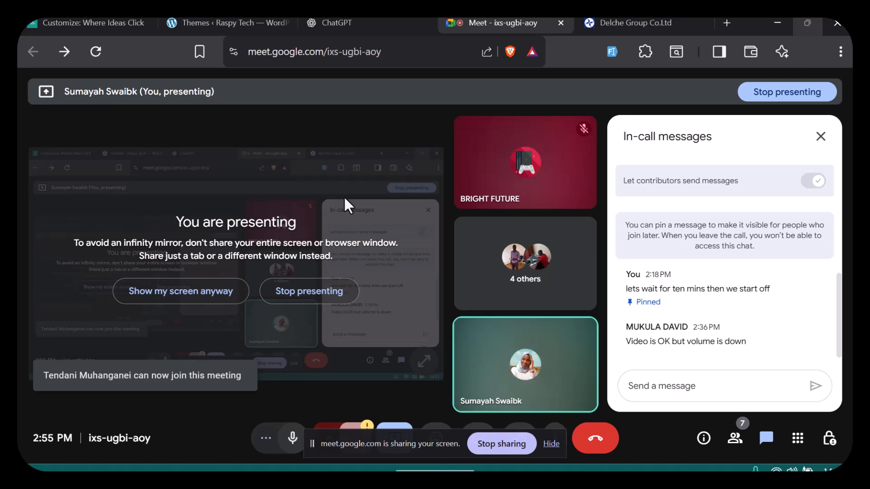
double_click(707, 327)
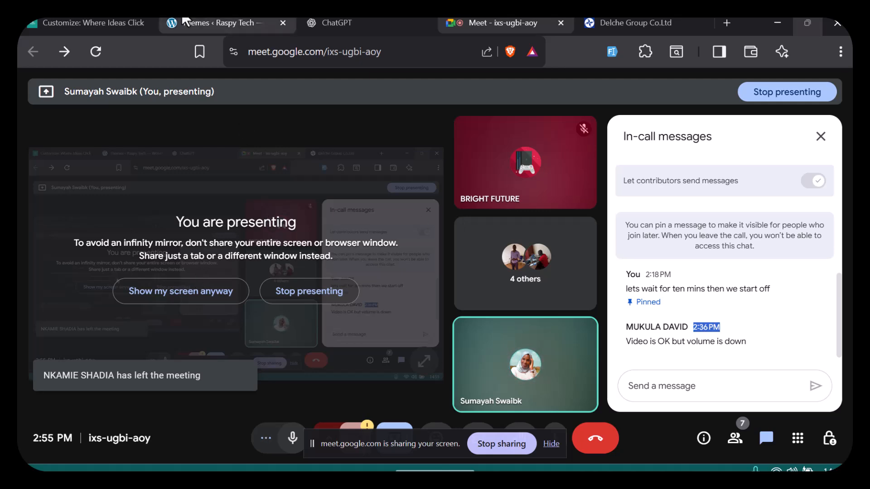
click(89, 22)
click(186, 22)
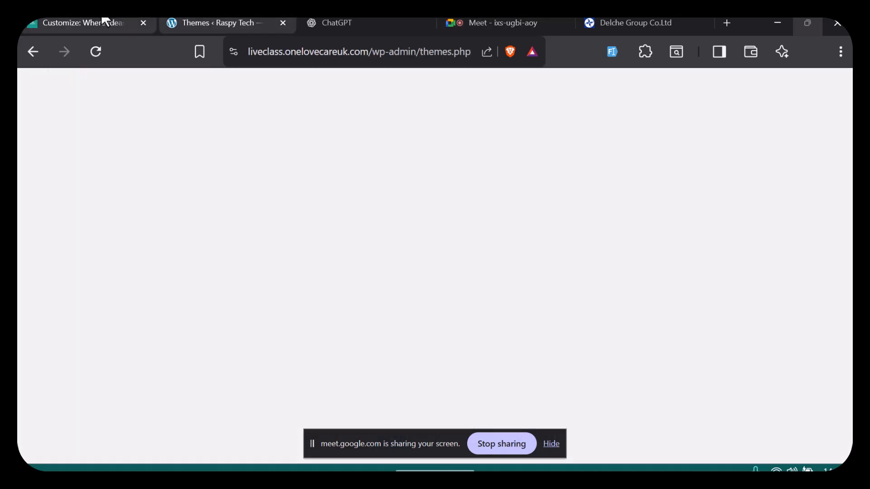
click(104, 22)
click(493, 24)
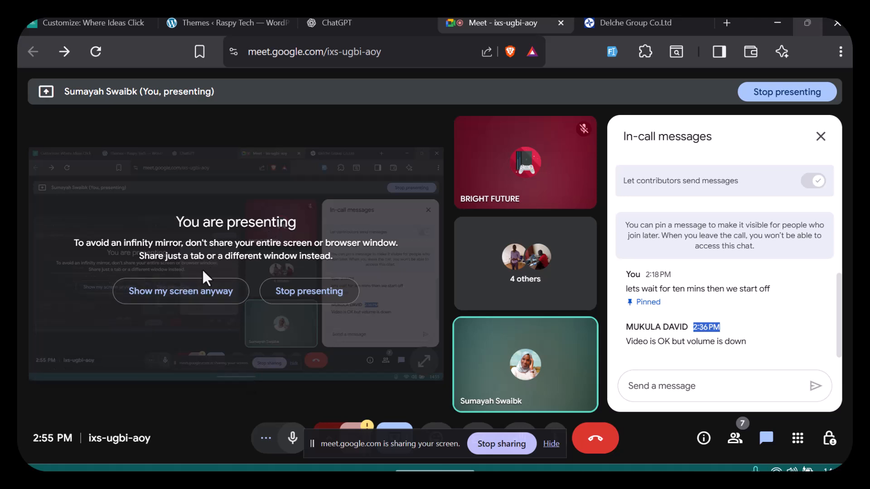
click(190, 292)
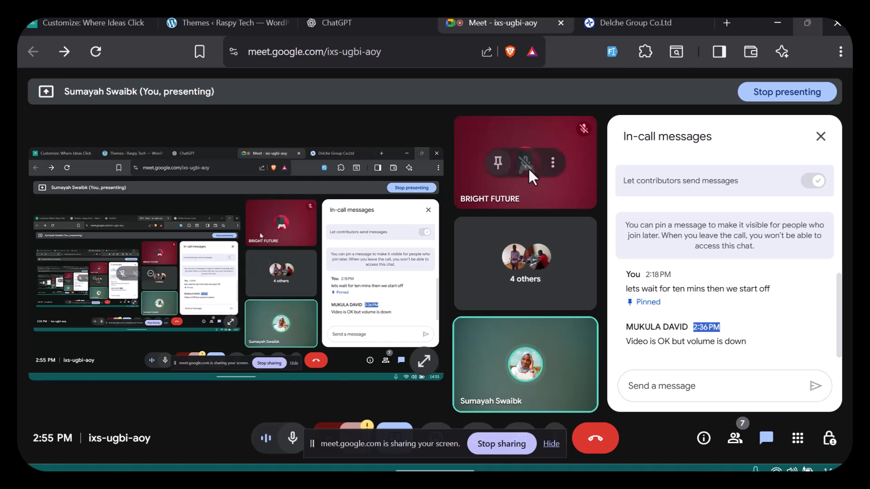
Look through the meeting's list of contributors and reopen the in-call messages.
click(528, 290)
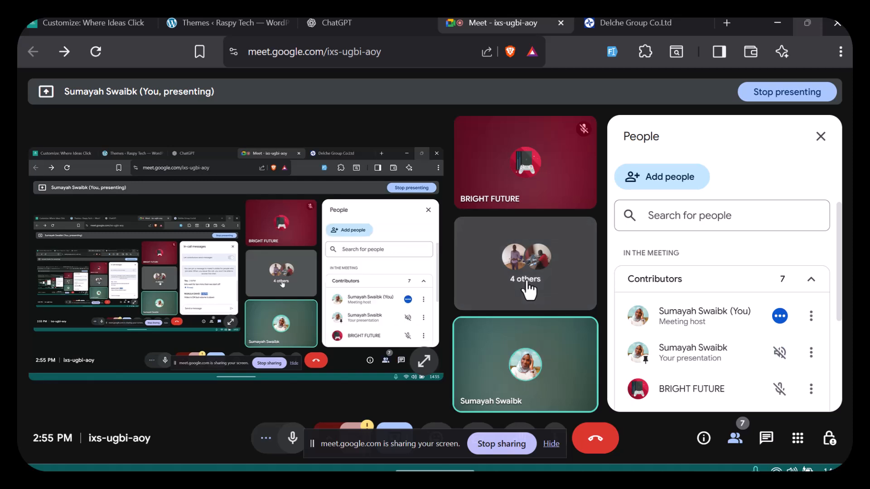
scroll(730, 331, down, 5)
scroll(730, 330, down, 1)
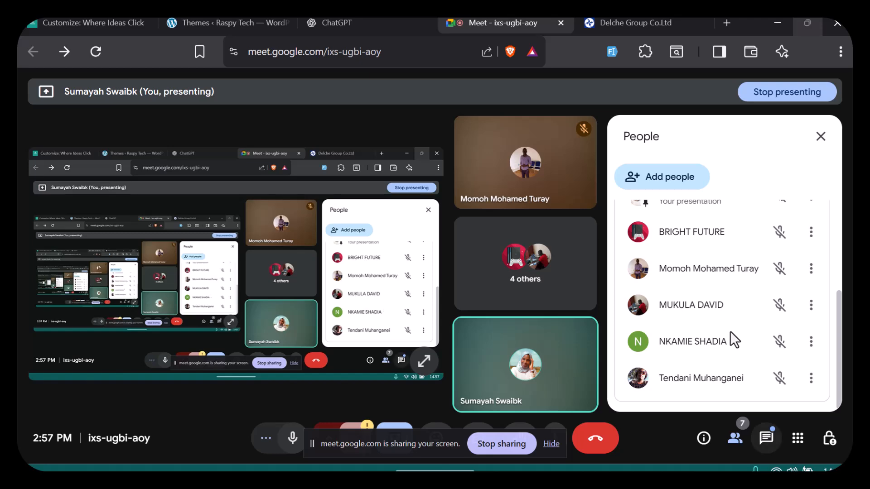
key(ctrl+alt+c)
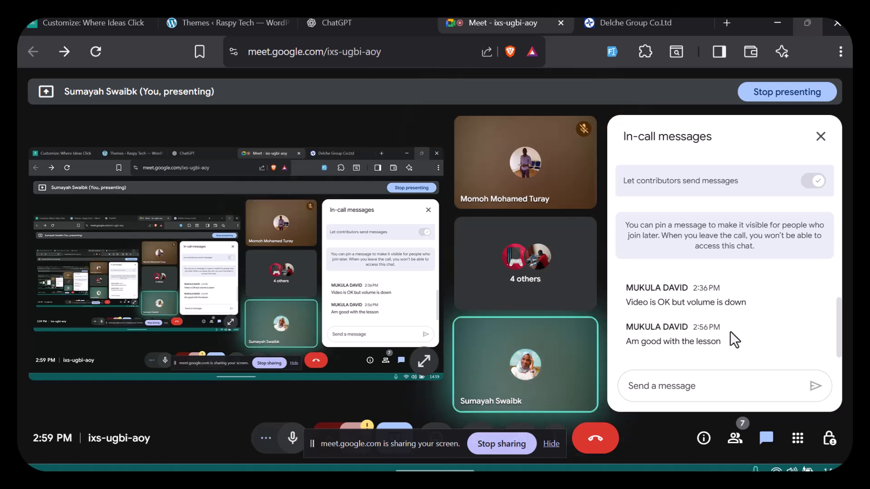
key(ctrl+shift+Tab)
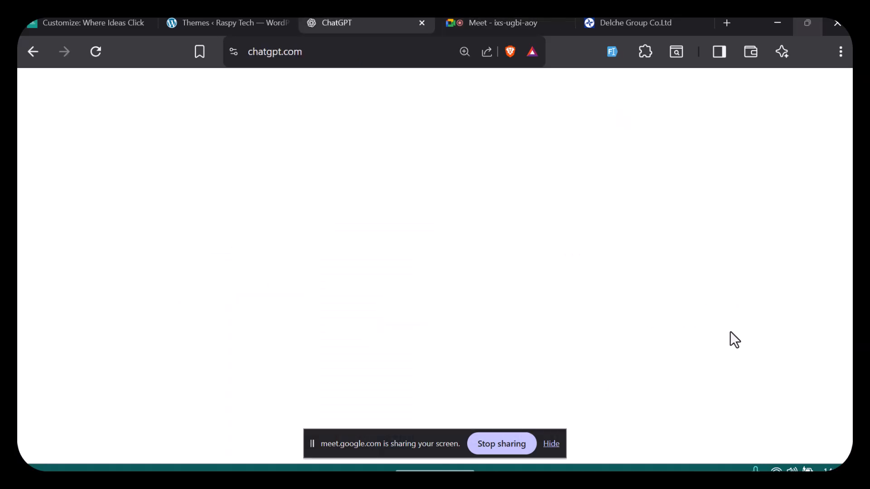
key(ctrl+Tab)
key(ctrl+Tab)
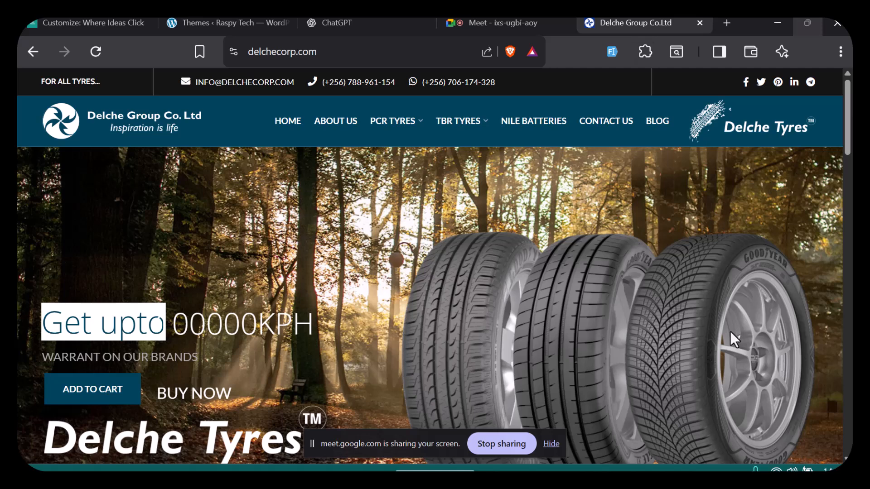
key(ctrl+Tab)
key(ctrl+shift+Tab)
key(ctrl+shift+Tab)
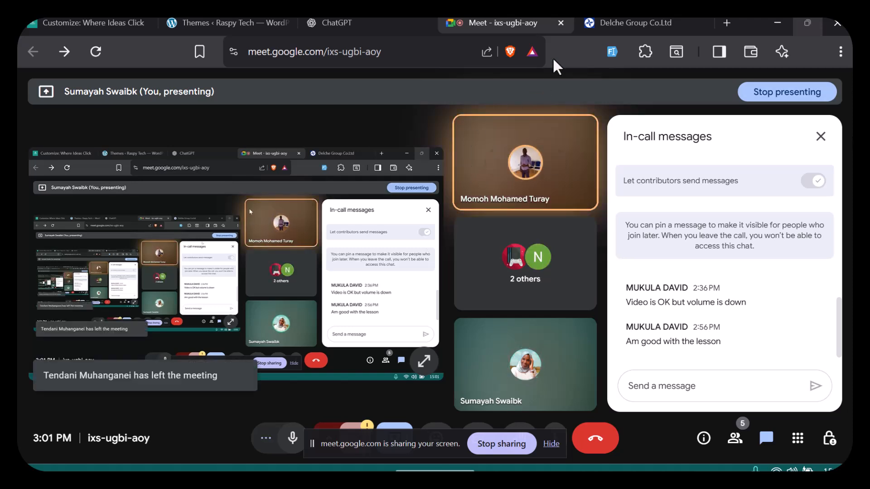
Leave the Google Meet call and close its browser tab.
click(563, 23)
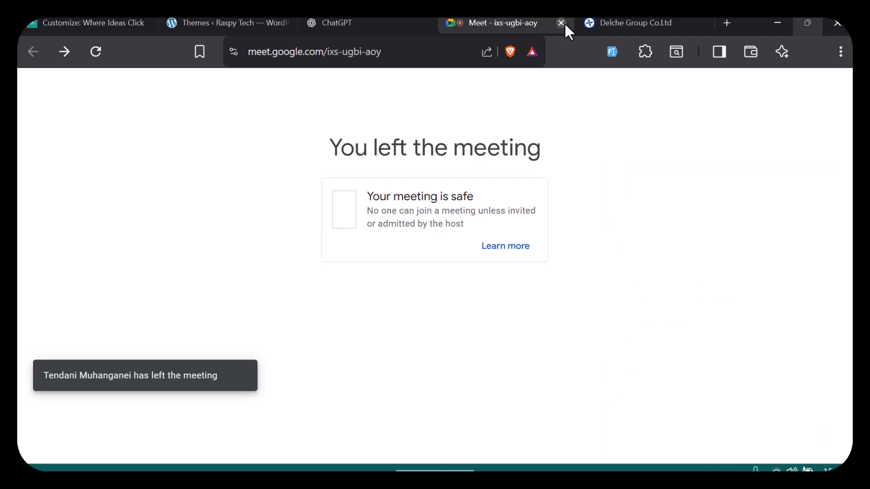
click(564, 24)
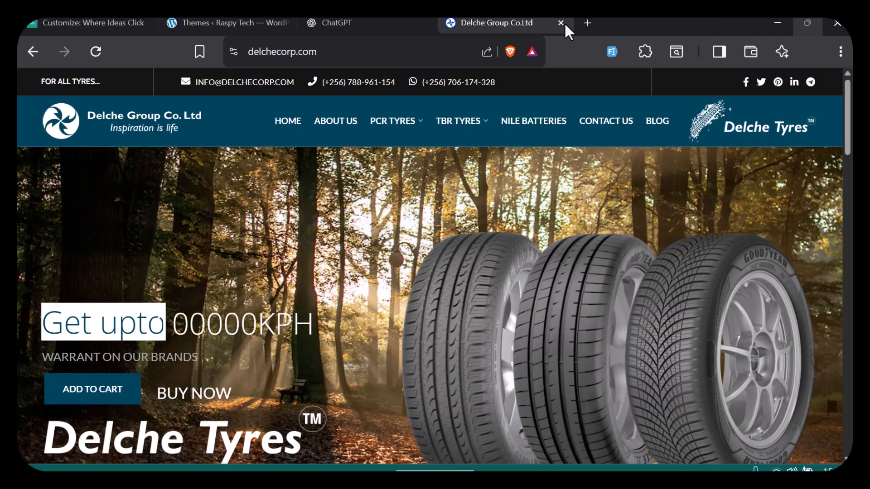